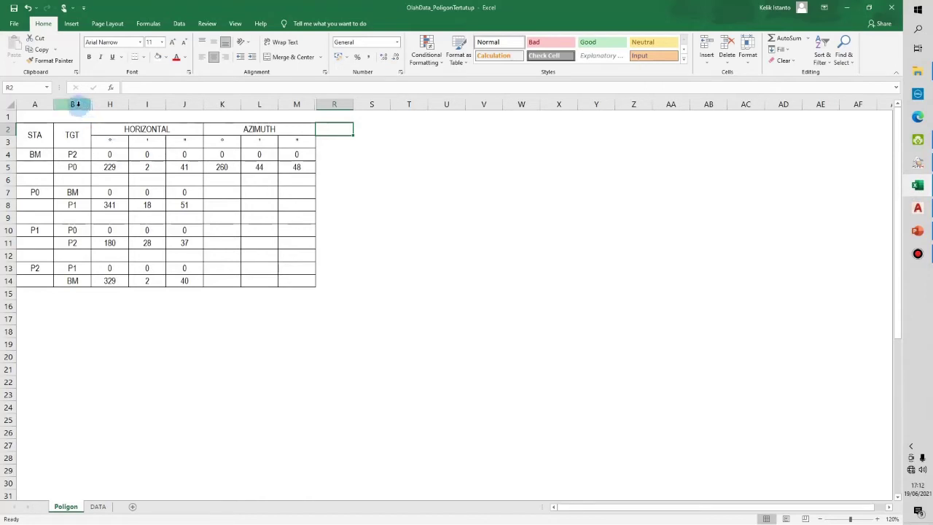
# Unhide the hidden columns between B and R on the Poligon sheet.
pyautogui.moveTo(75, 105); pyautogui.dragTo(333, 100)
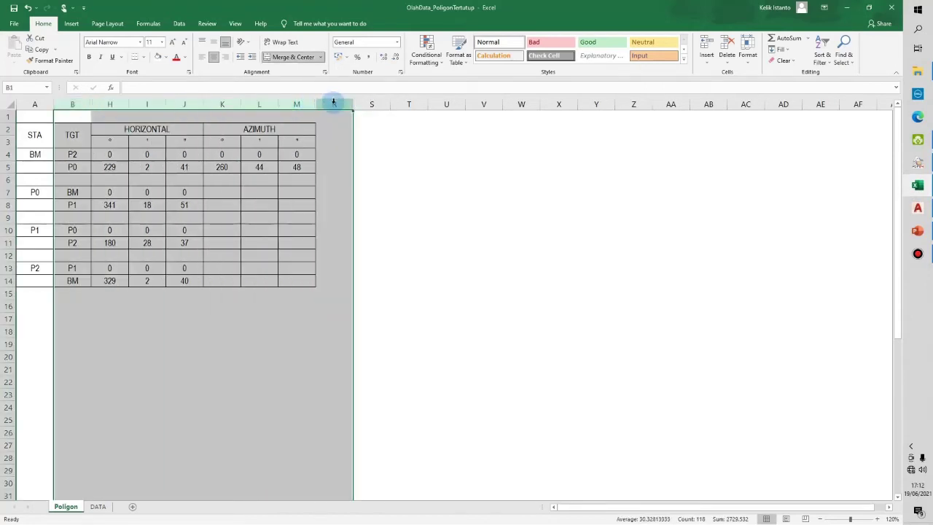
pyautogui.rightClick(333, 102)
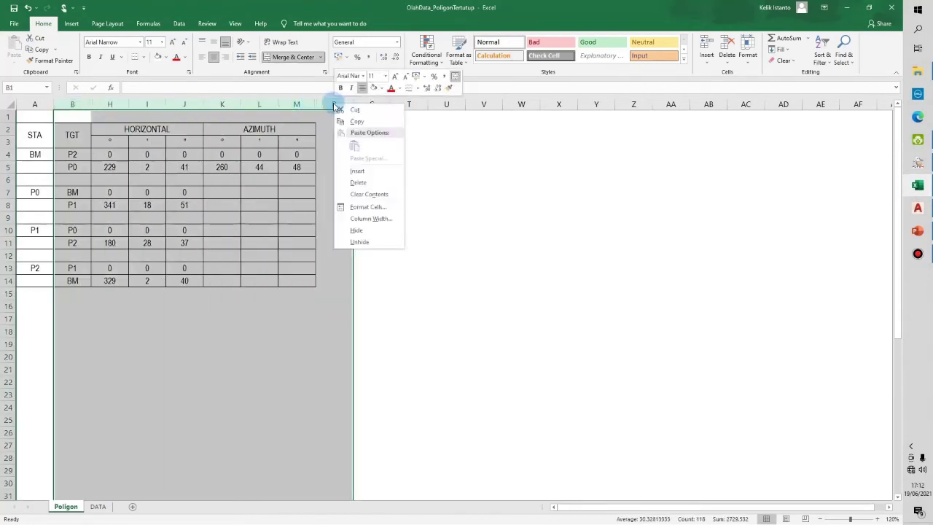
pyautogui.click(361, 243)
pyautogui.click(315, 343)
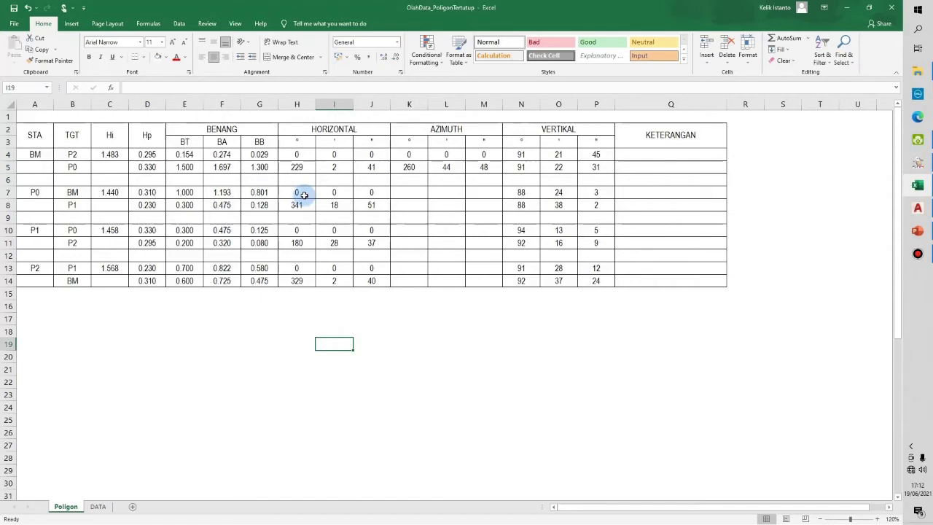
pyautogui.moveTo(297, 129); pyautogui.dragTo(345, 286)
pyautogui.click(288, 131)
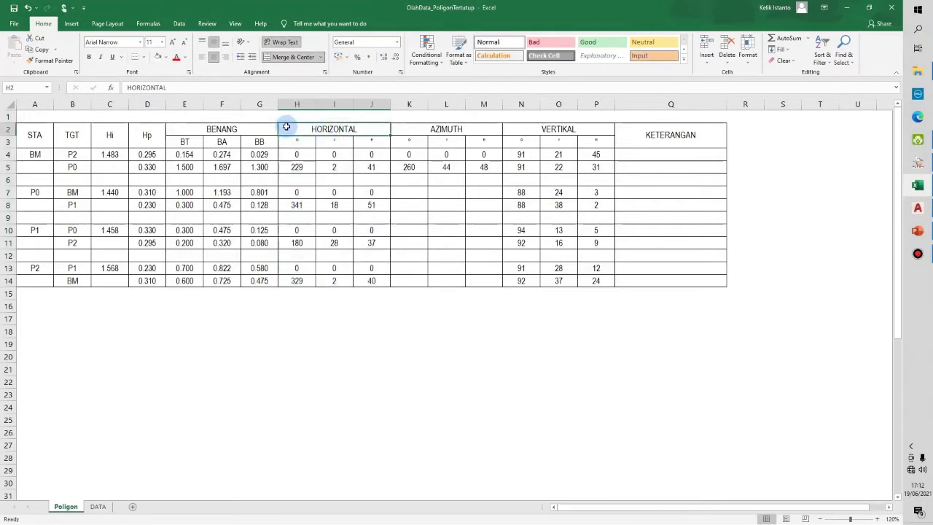
pyautogui.moveTo(287, 127); pyautogui.dragTo(363, 283)
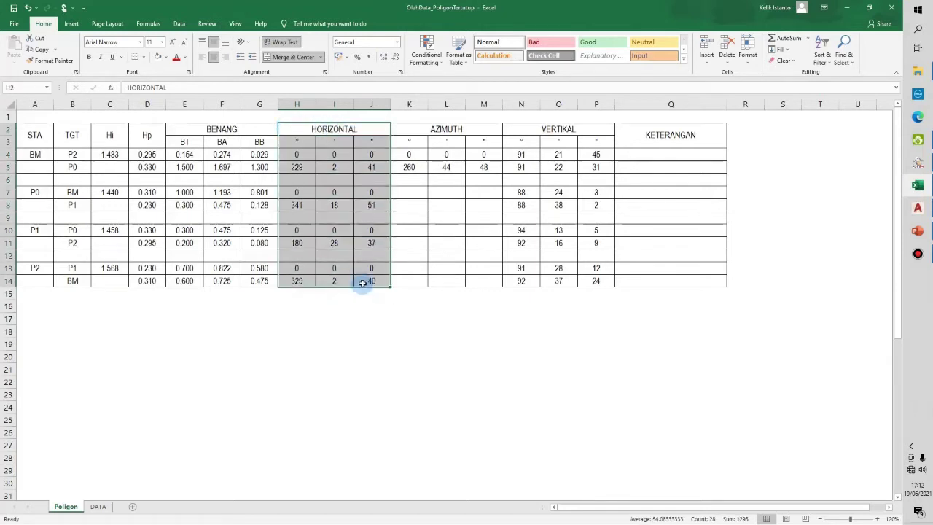
# Insert a blank column before the AZIMUTH columns, at column K.
pyautogui.click(398, 168)
pyautogui.click(402, 154)
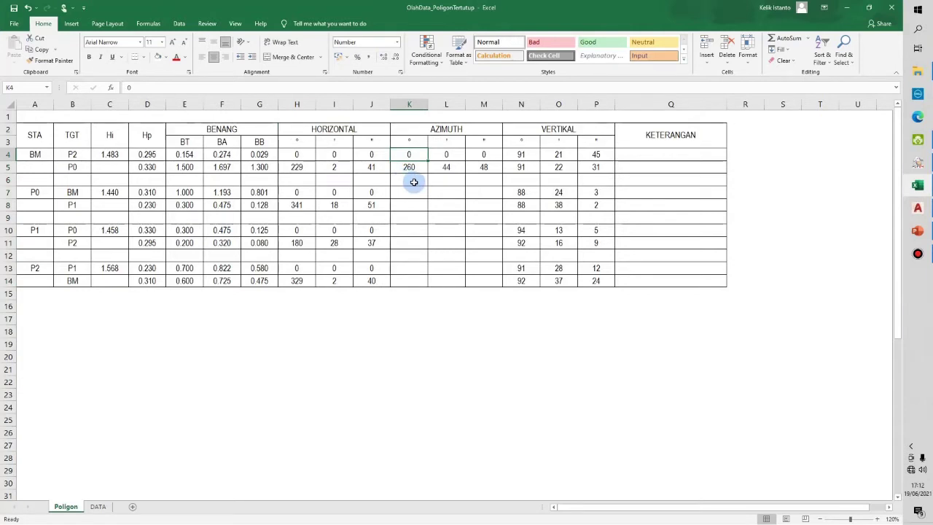
pyautogui.hotkey('alt', 'i')
pyautogui.press('c')
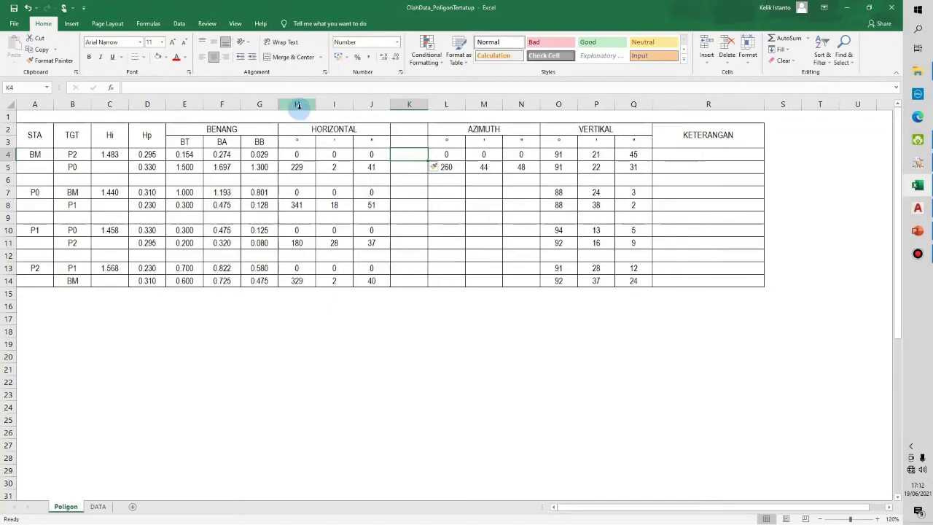
# Narrow columns H through Q to one equal, compact width.
pyautogui.moveTo(298, 106); pyautogui.dragTo(632, 99)
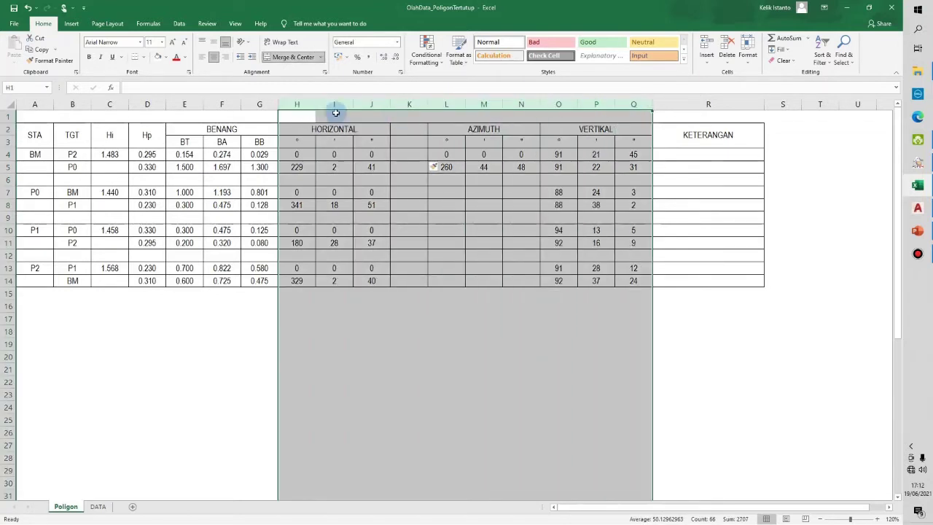
pyautogui.moveTo(315, 102); pyautogui.dragTo(304, 98)
pyautogui.click(368, 202)
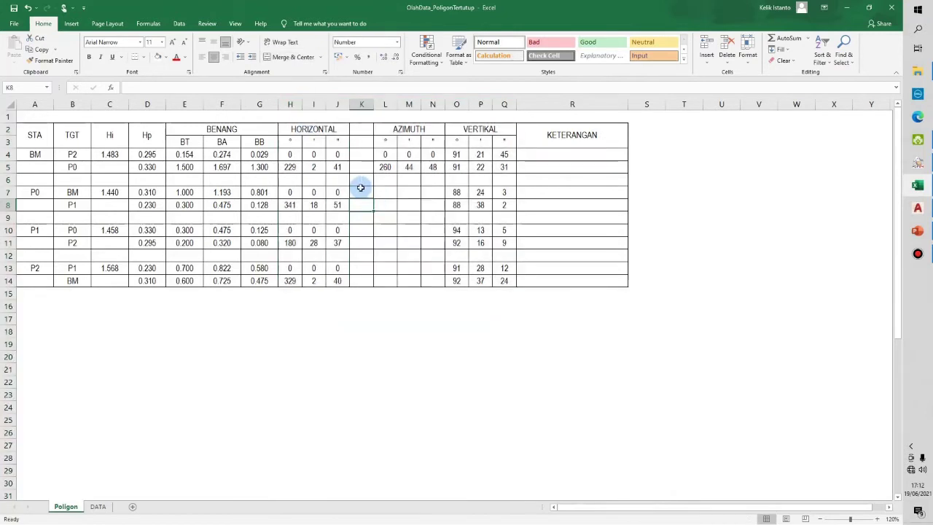
# Merge and center the HORIZONTAL header across H2:K2 and enter the subheading "deg" in cell K3.
pyautogui.moveTo(339, 133); pyautogui.dragTo(347, 124)
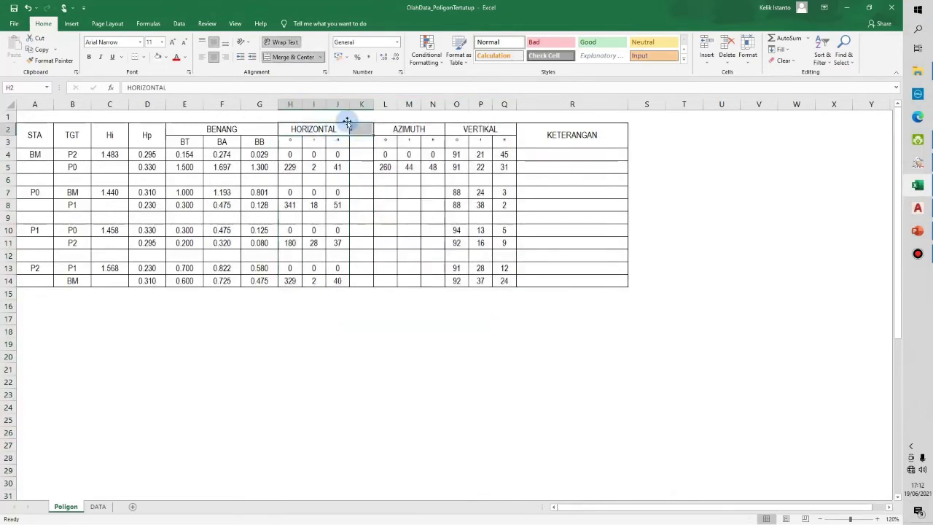
pyautogui.click(279, 59)
pyautogui.click(278, 61)
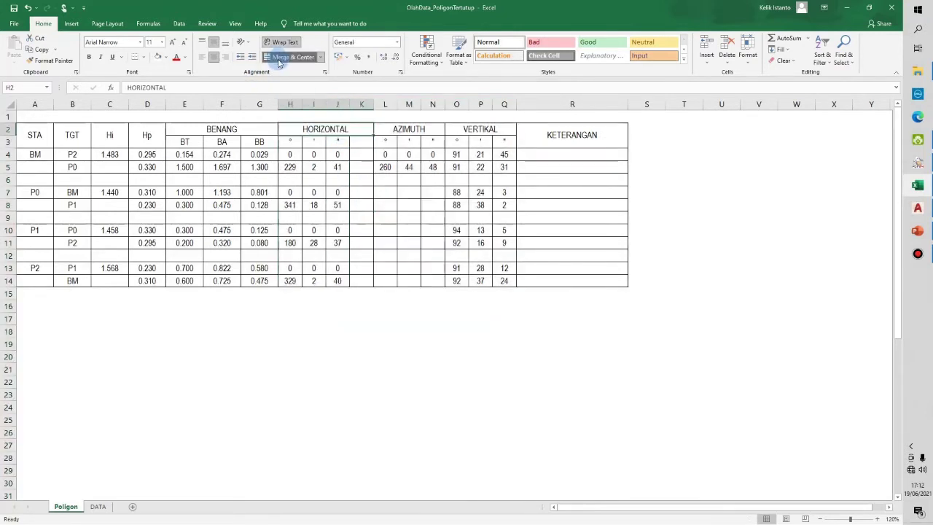
pyautogui.click(362, 141)
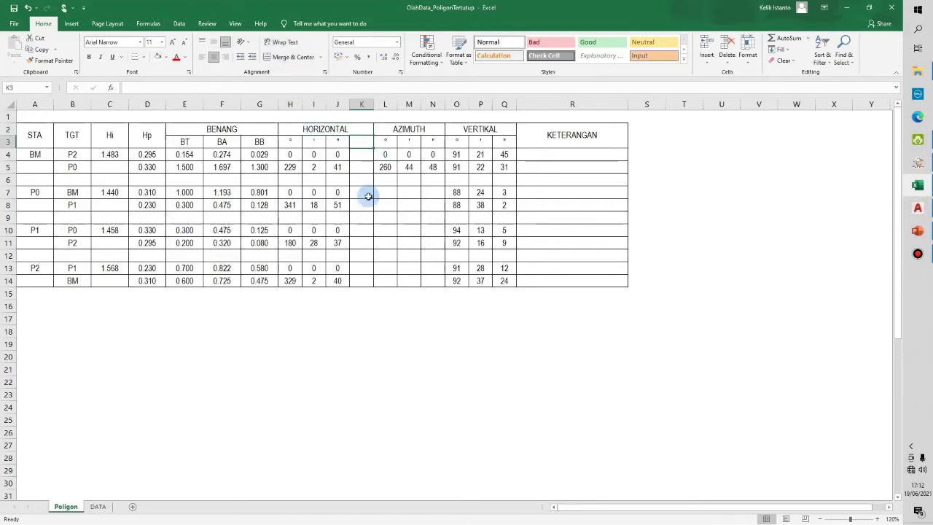
pyautogui.write('d')
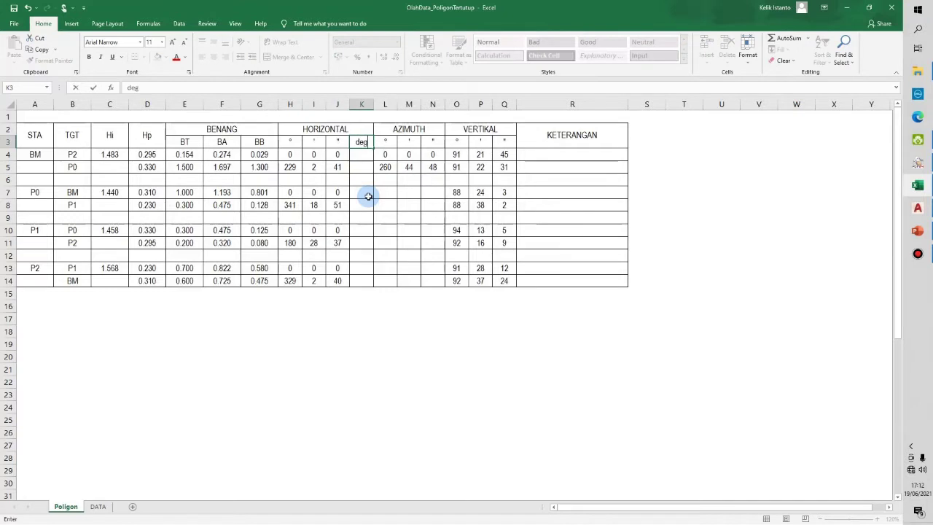
pyautogui.write('eg')
pyautogui.press('Return')
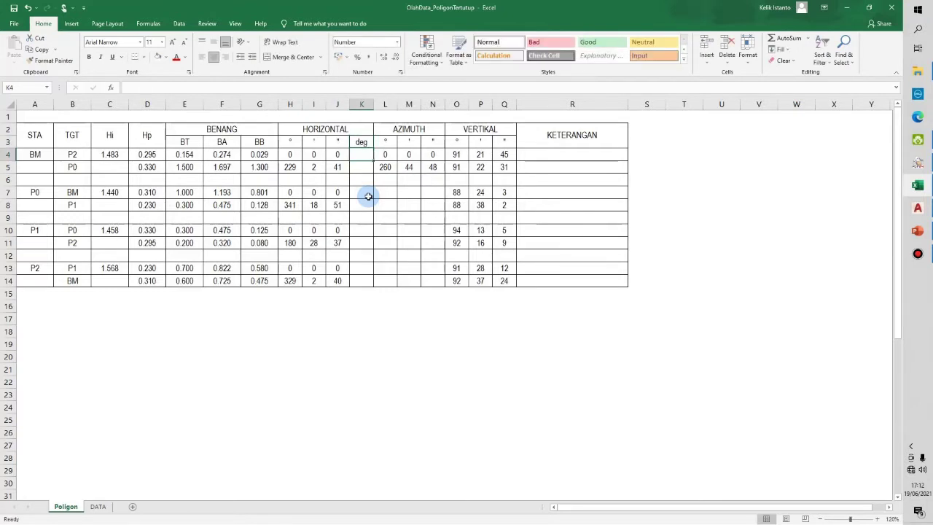
# Enter the decimal-degree conversion formula =H5+(I5/60)+(J5/3600) in cell K5.
pyautogui.press('Return')
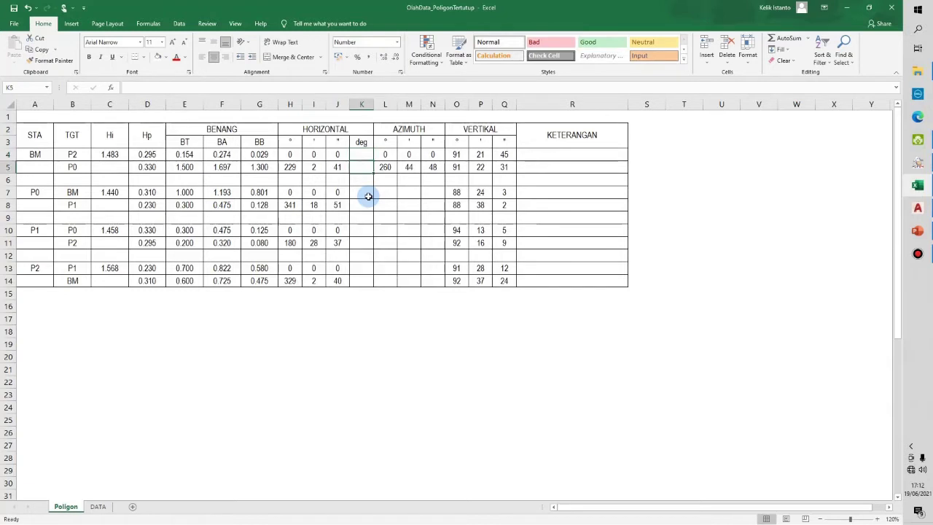
pyautogui.write('=')
pyautogui.press('Left')
pyautogui.press('Left')
pyautogui.press('Left')
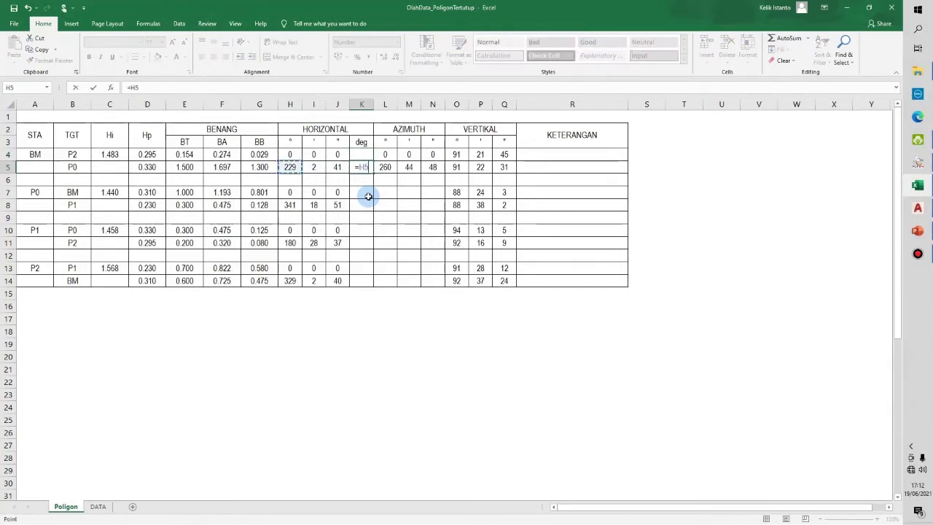
pyautogui.write('+(')
pyautogui.press('Left')
pyautogui.press('Left')
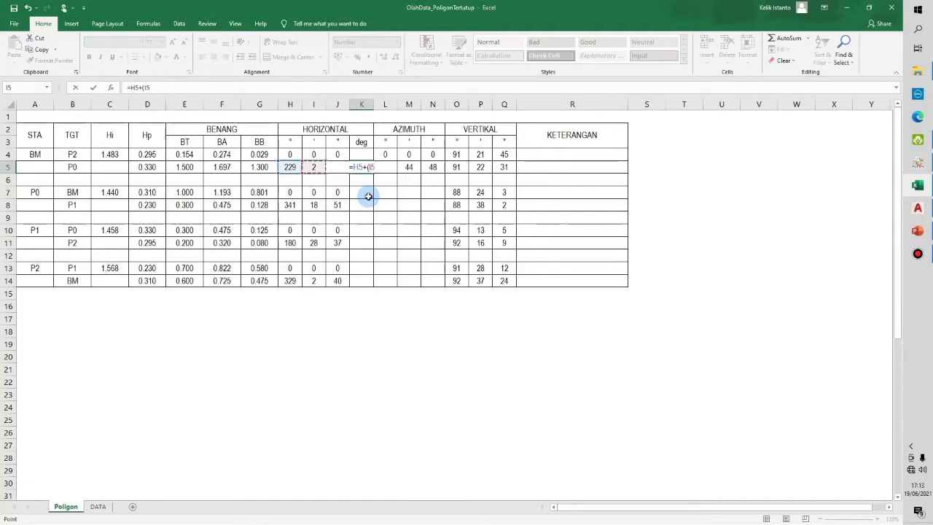
pyautogui.write('/60)+(')
pyautogui.press('Left')
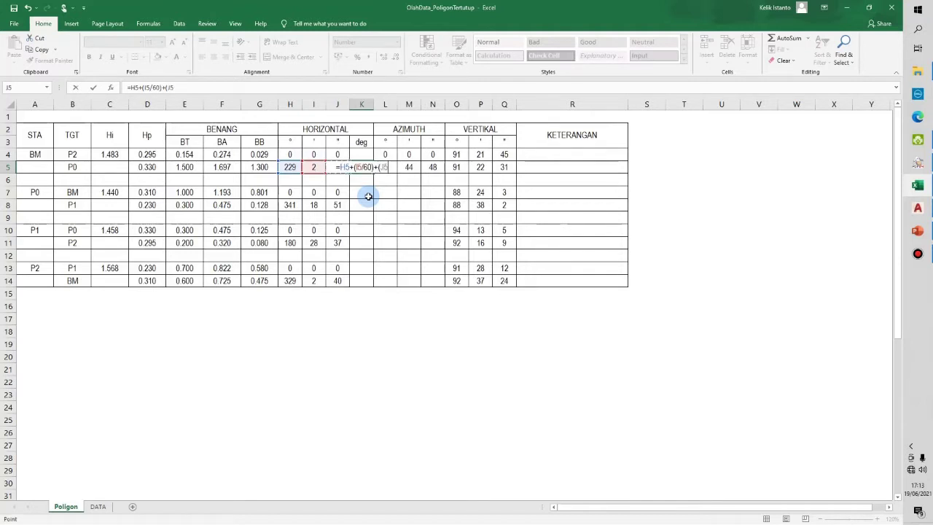
pyautogui.write('/3600')
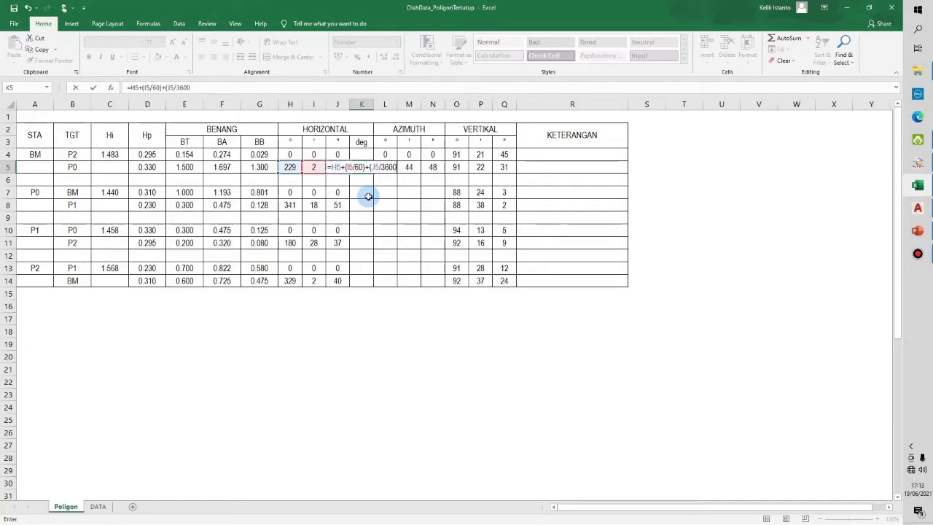
pyautogui.write(')')
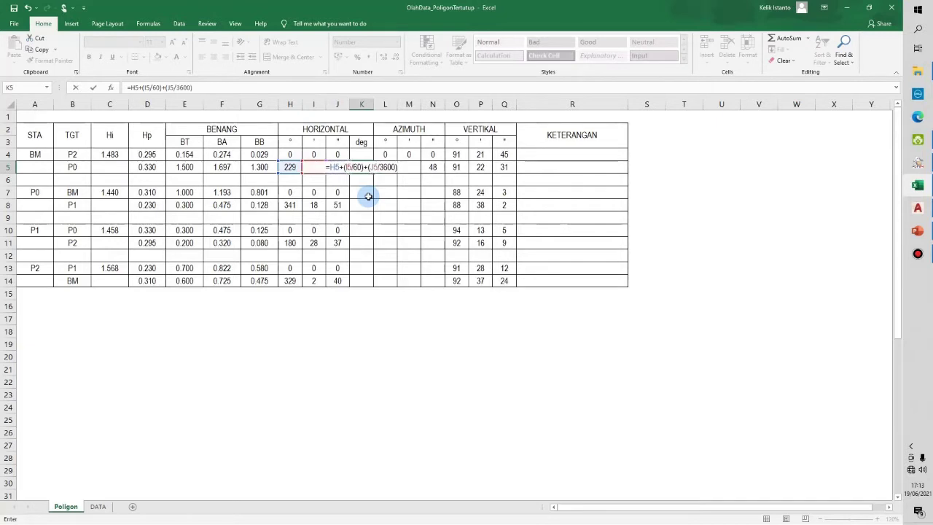
pyautogui.hotkey('ctrl', 'Return')
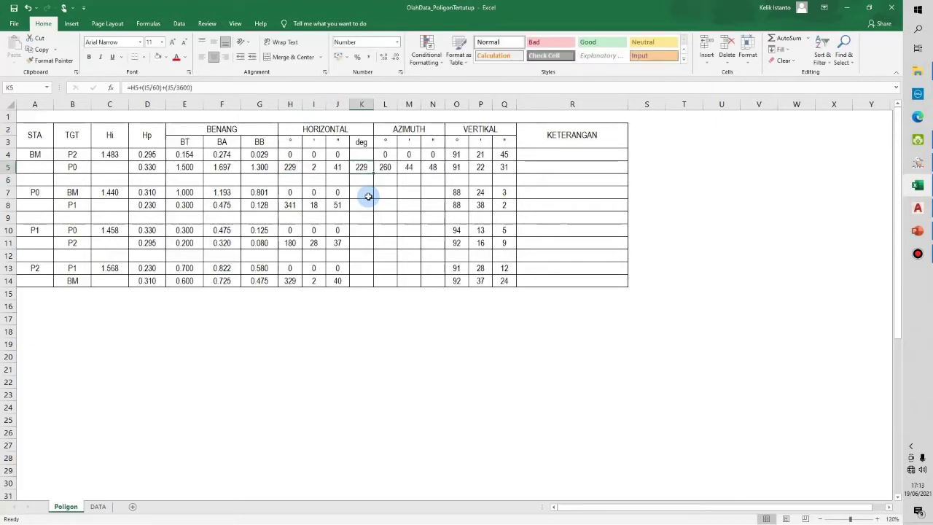
# Copy the conversion formula from K5 into cells K8, K11 and K14.
pyautogui.hotkey('ctrl', 'c')
pyautogui.press('Down')
pyautogui.press('Down')
pyautogui.press('Down')
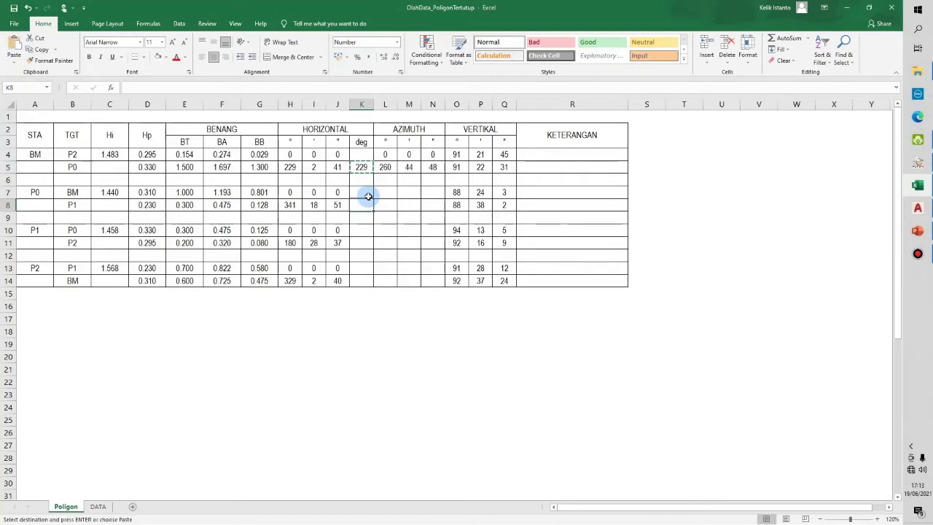
pyautogui.hotkey('ctrl', 'v')
pyautogui.press('Down')
pyautogui.press('Down')
pyautogui.press('Down')
pyautogui.hotkey('ctrl', 'v')
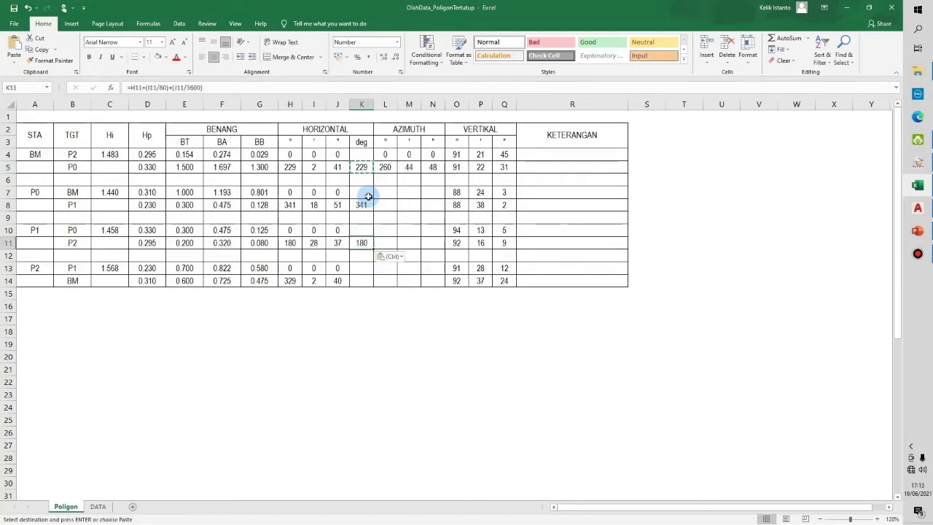
pyautogui.press('Down')
pyautogui.press('Down')
pyautogui.press('Down')
pyautogui.hotkey('ctrl', 'v')
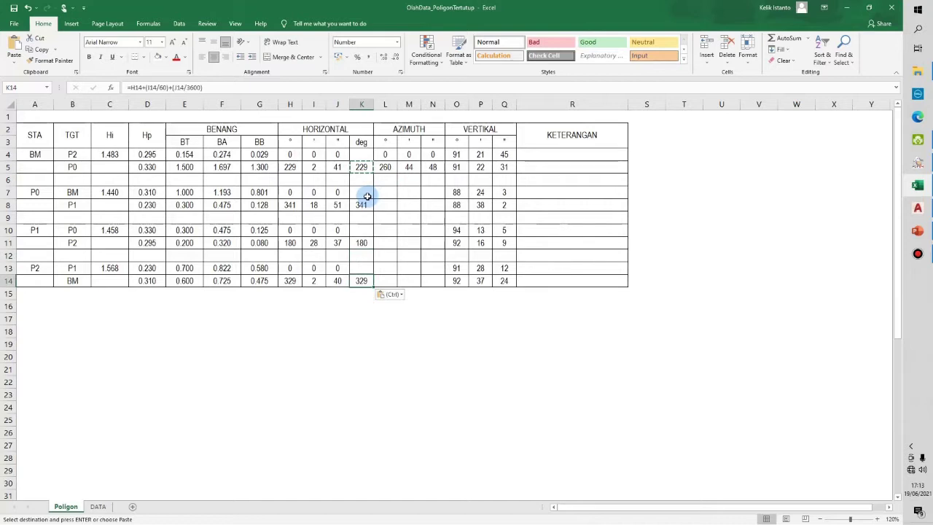
pyautogui.click(365, 206)
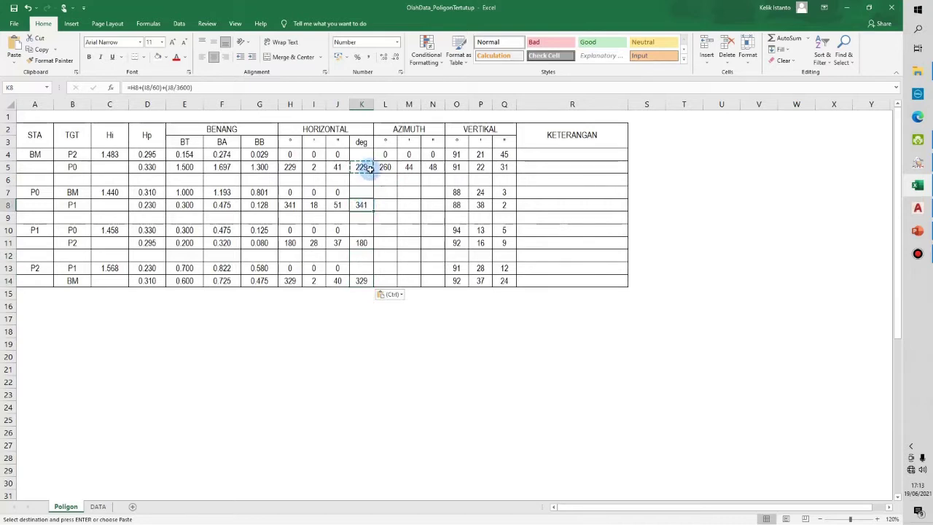
pyautogui.press('Escape')
# Widen column K slightly and format K5:K14 as numbers with 2 decimal places.
pyautogui.moveTo(374, 104); pyautogui.dragTo(384, 104)
pyautogui.moveTo(369, 167); pyautogui.dragTo(365, 281)
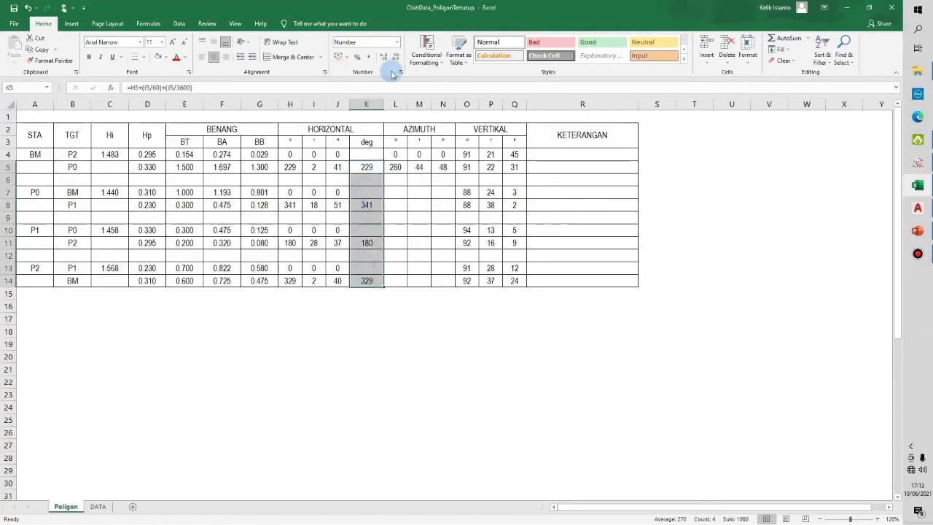
pyautogui.click(401, 71)
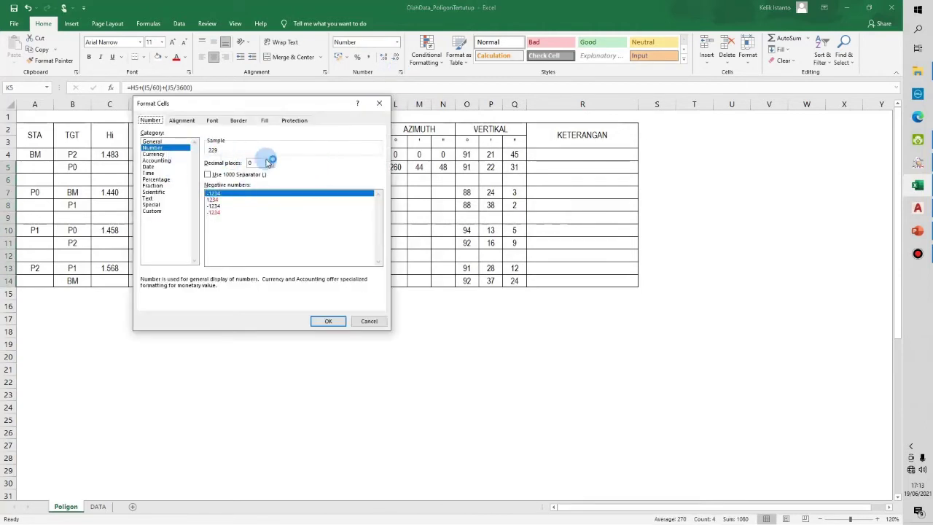
pyautogui.click(270, 160)
pyautogui.click(269, 160)
pyautogui.click(323, 323)
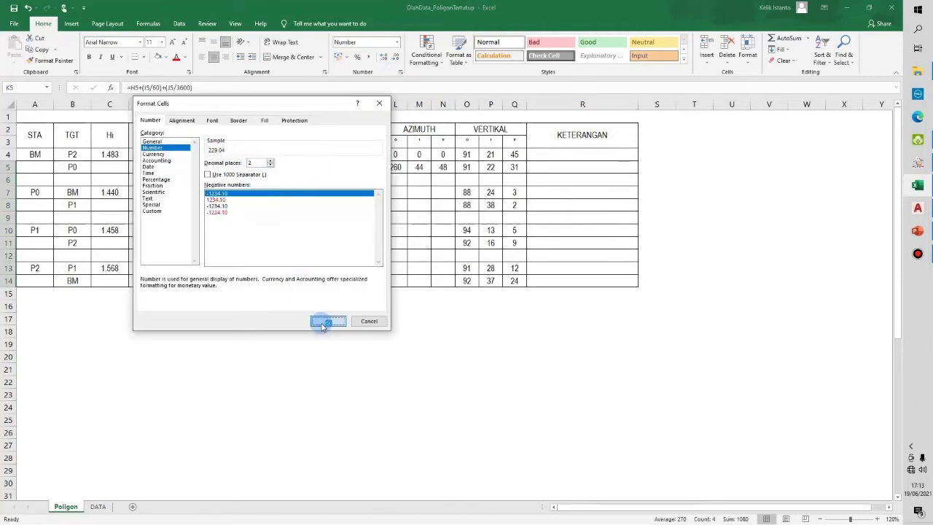
pyautogui.click(392, 330)
pyautogui.click(359, 295)
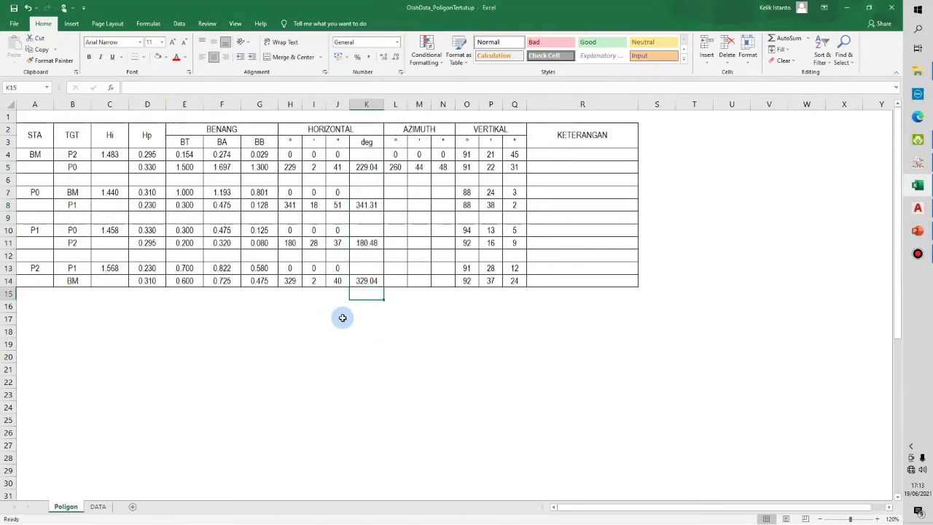
# Insert the Σ symbol from the Symbol font into cell H16 below the table.
pyautogui.click(292, 309)
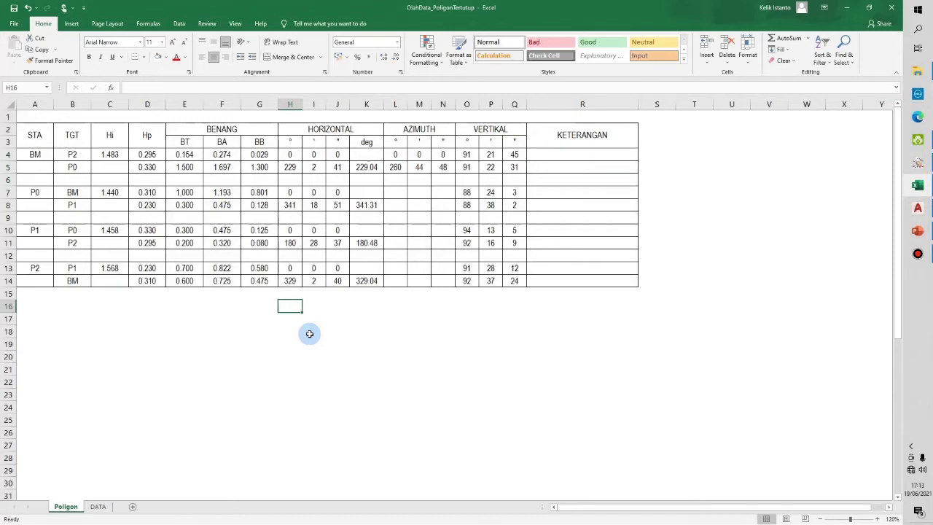
pyautogui.hotkey('alt', 'n')
pyautogui.press('u')
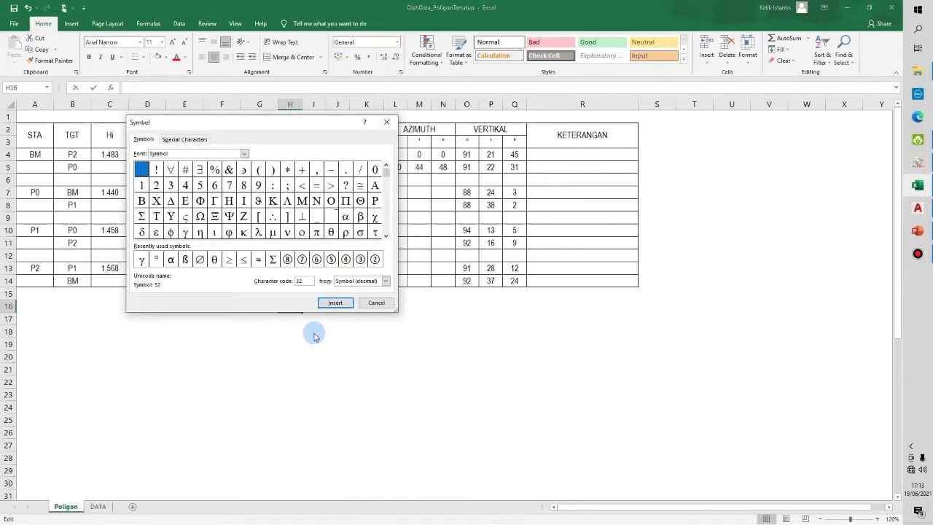
pyautogui.click(141, 216)
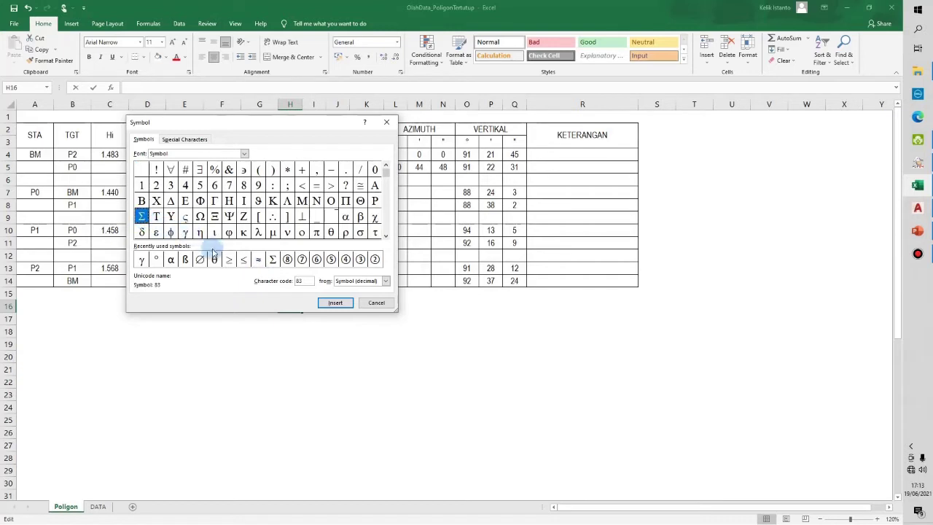
pyautogui.click(334, 302)
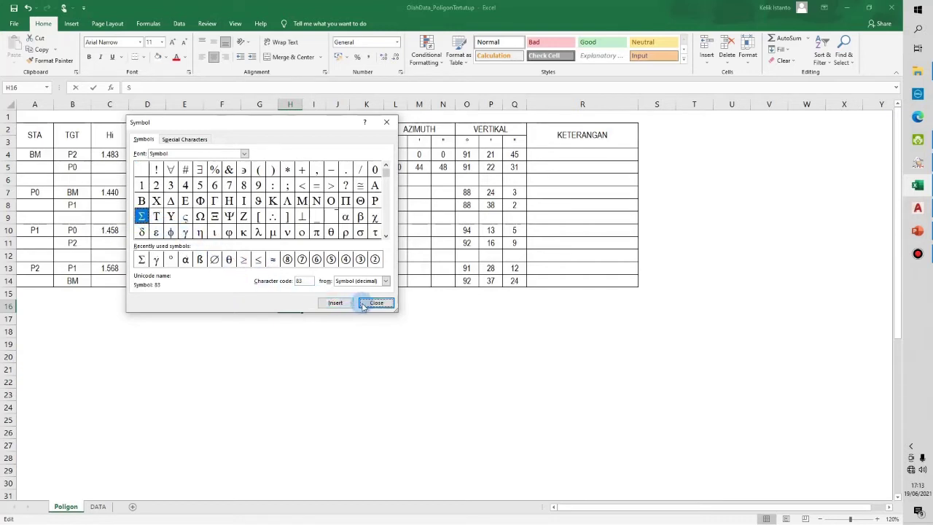
pyautogui.click(377, 302)
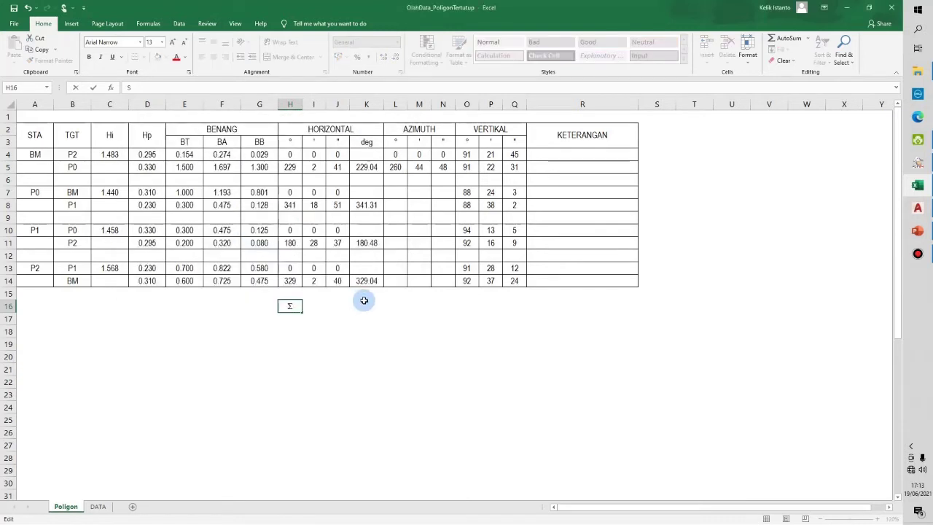
# Add the β symbol from the Symbol font and an equals sign in H16 so the label reads Σβ =.
pyautogui.hotkey('alt', 'n')
pyautogui.press('u')
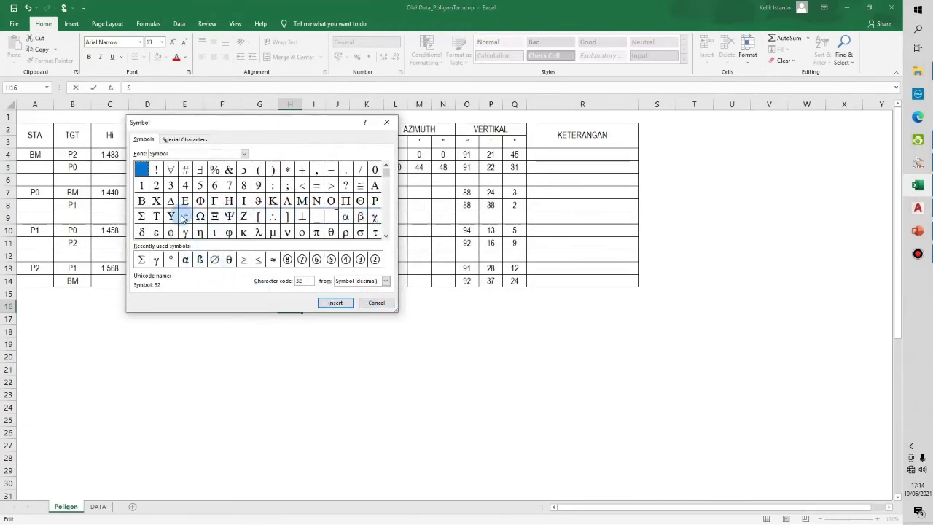
pyautogui.click(386, 211)
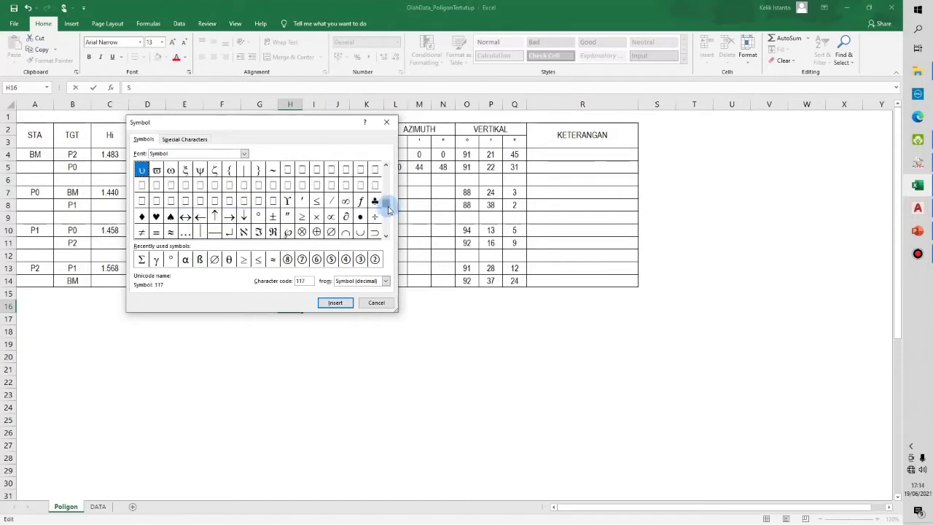
pyautogui.moveTo(390, 209)
pyautogui.mouseDown()
pyautogui.moveTo(386, 229)
pyautogui.moveTo(387, 198)
pyautogui.mouseUp()
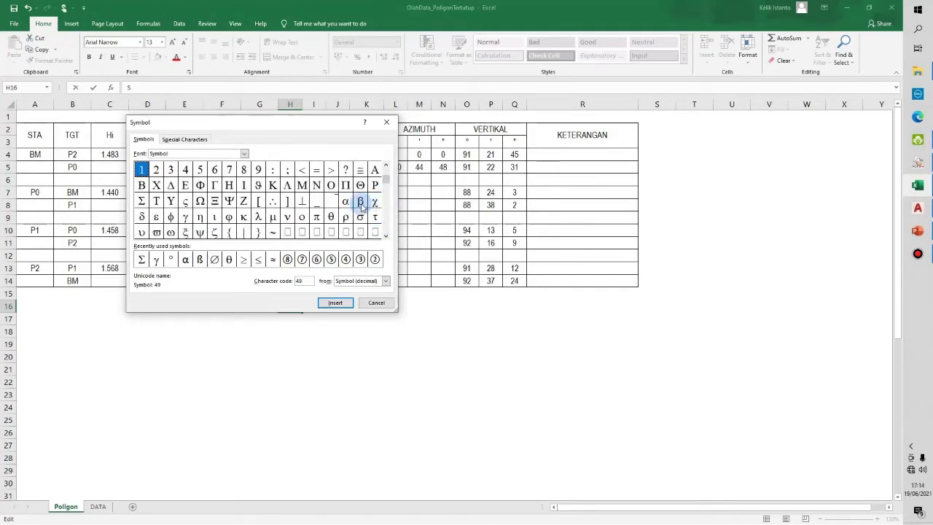
pyautogui.click(361, 201)
pyautogui.click(334, 302)
pyautogui.click(374, 303)
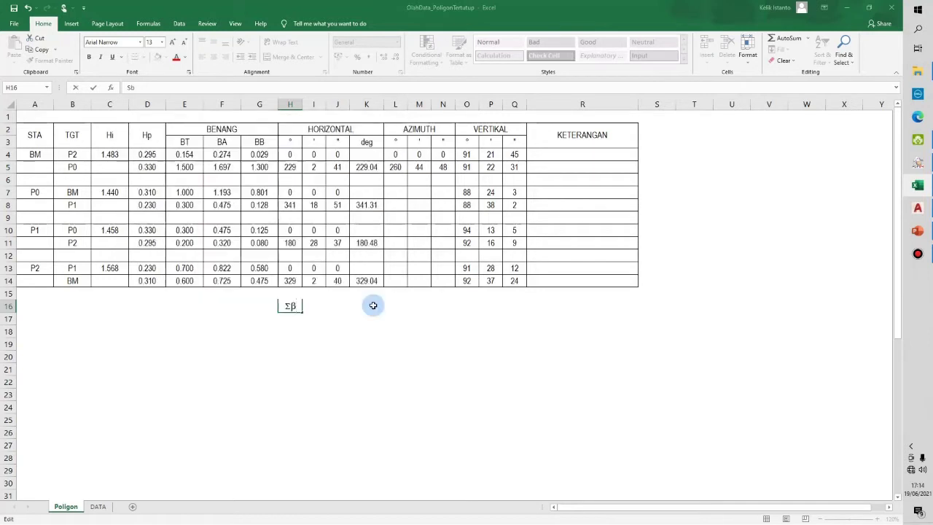
pyautogui.write('=')
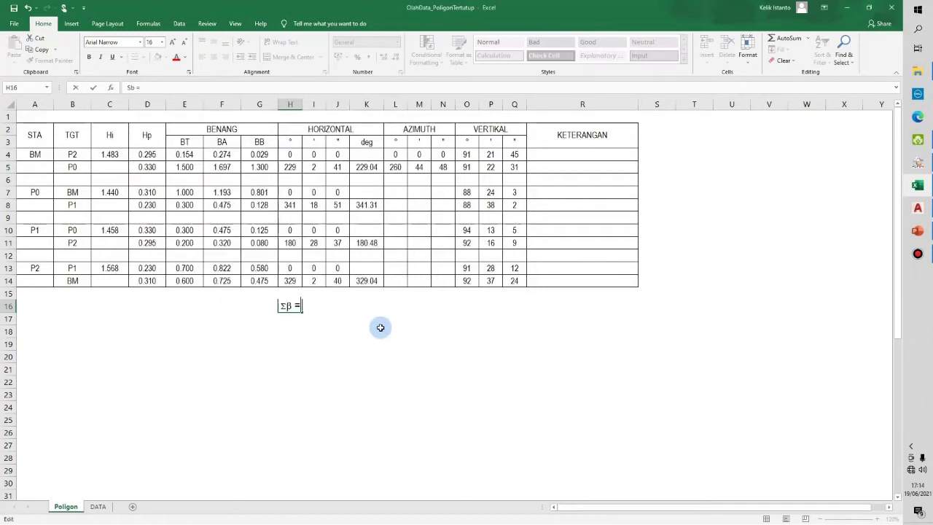
pyautogui.hotkey('ctrl', 'Return')
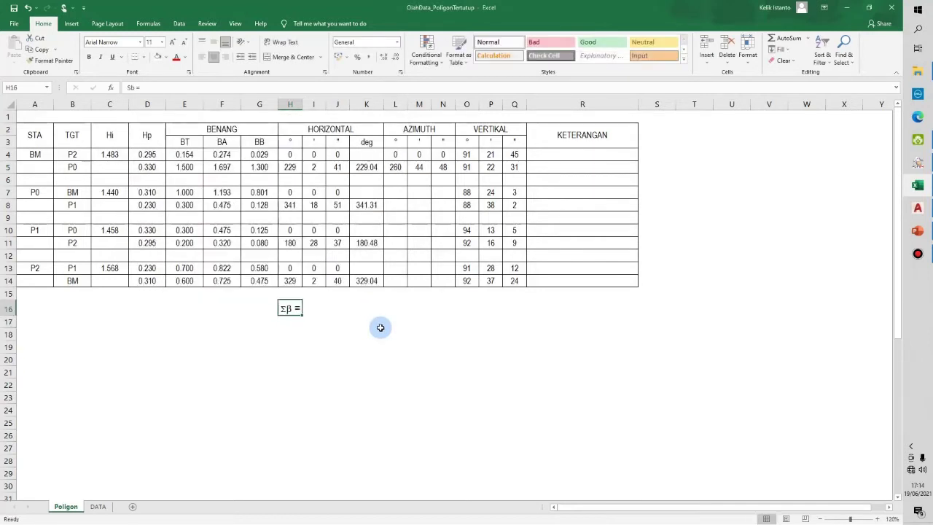
# Enter the formula =SUM(K4:K14) in K16 to total the decimal-degree angles.
pyautogui.press('Right')
pyautogui.press('Right')
pyautogui.press('Right')
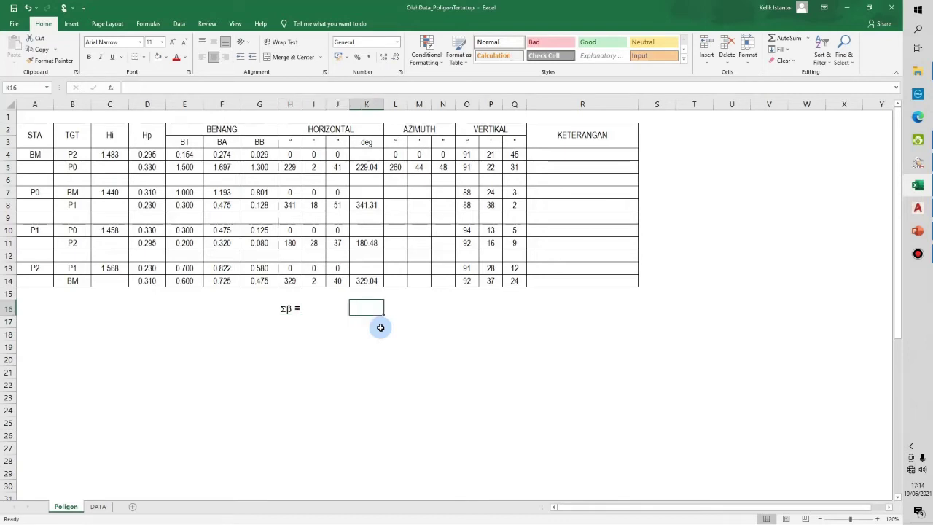
pyautogui.press('Left')
pyautogui.press('Left')
pyautogui.press('Left')
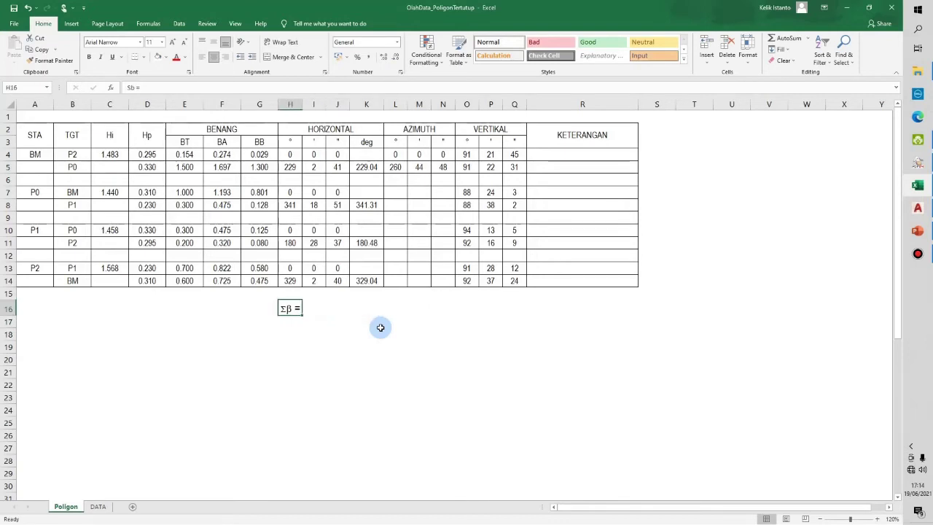
pyautogui.press('Right')
pyautogui.press('Right')
pyautogui.press('Right')
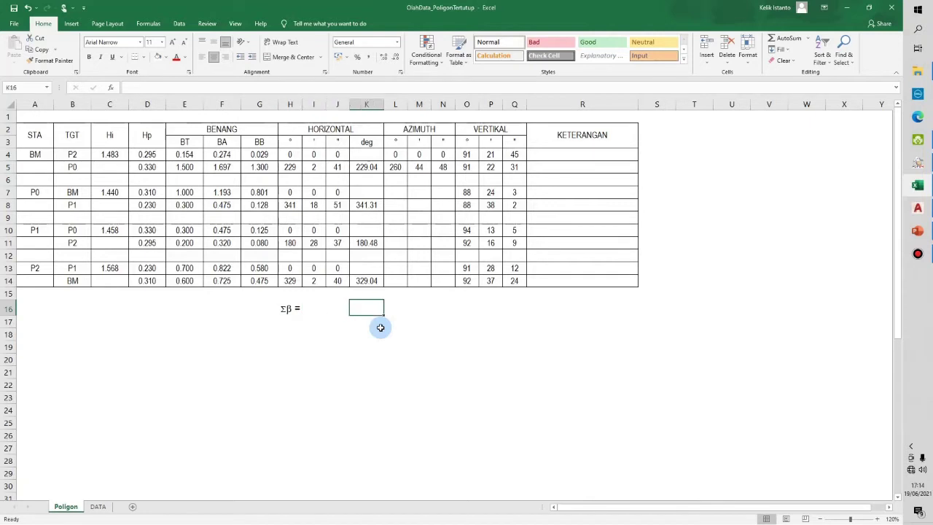
pyautogui.write('=')
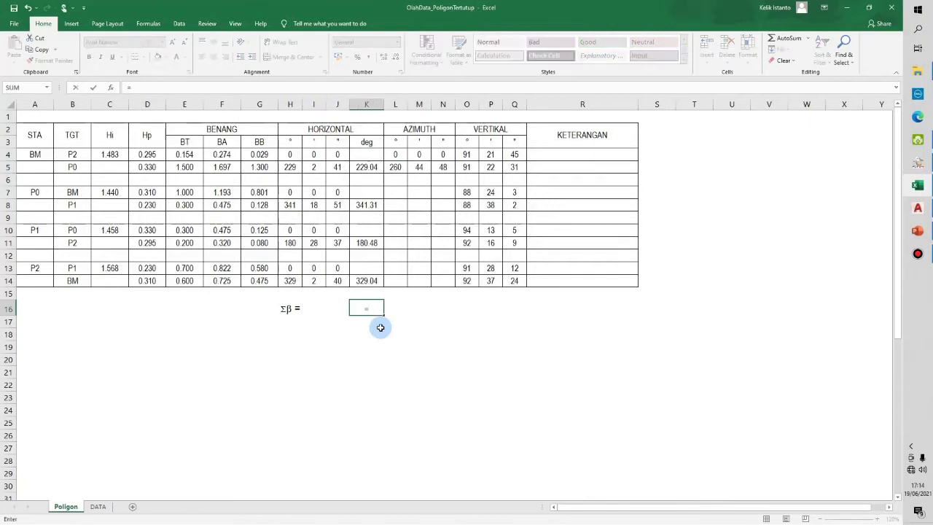
pyautogui.write('sum(')
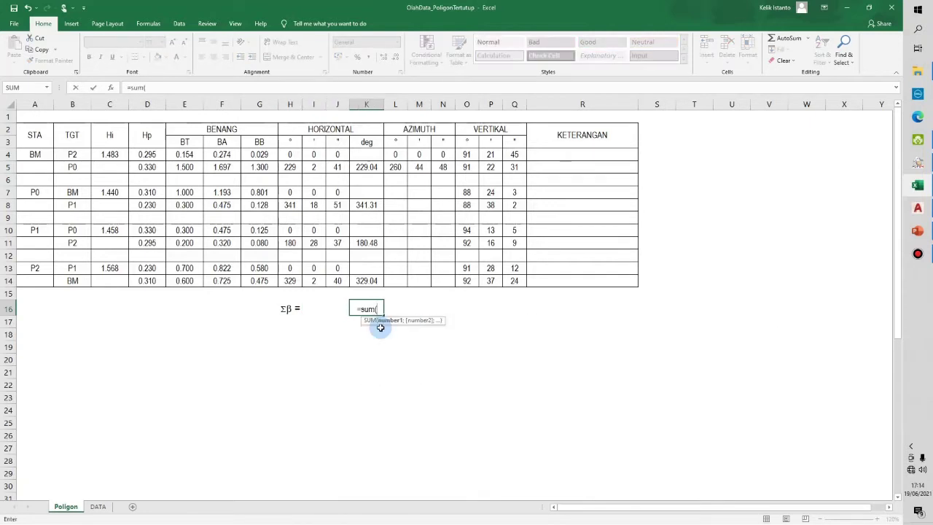
pyautogui.press('Up')
pyautogui.press('Up')
pyautogui.hotkey('shift', 'Up')
pyautogui.hotkey('shift', 'Up')
pyautogui.hotkey('shift', 'Up')
pyautogui.hotkey('shift', 'Up')
pyautogui.hotkey('shift', 'Up')
pyautogui.hotkey('shift', 'Up')
pyautogui.hotkey('shift', 'Up')
pyautogui.hotkey('shift', 'Up')
pyautogui.hotkey('shift', 'Up')
pyautogui.hotkey('shift', 'Up')
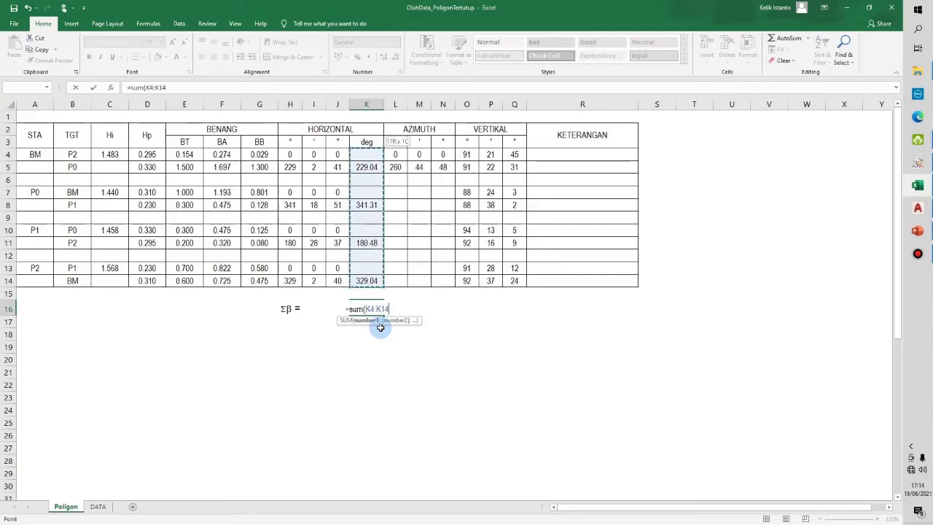
pyautogui.write(')')
pyautogui.hotkey('ctrl', 'Return')
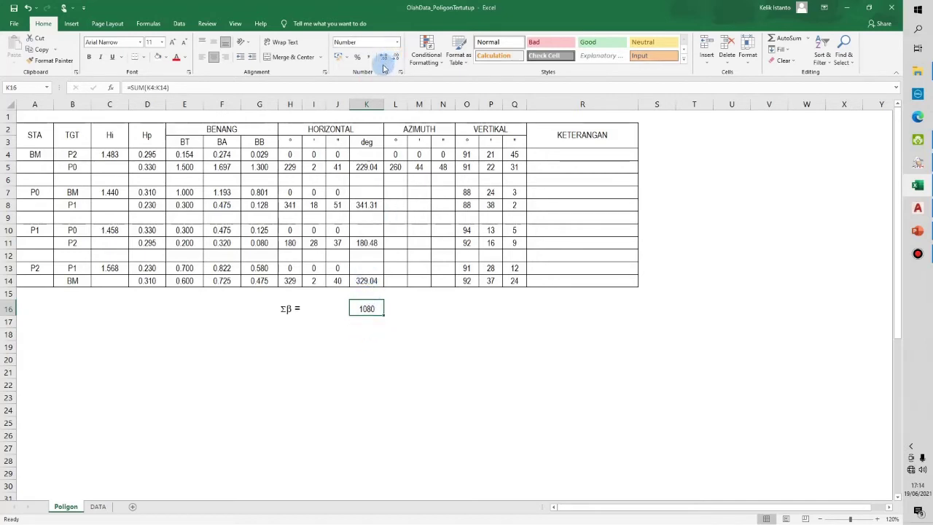
# Copy the cell formatting of K14 onto the angle sum in K16.
pyautogui.click(369, 280)
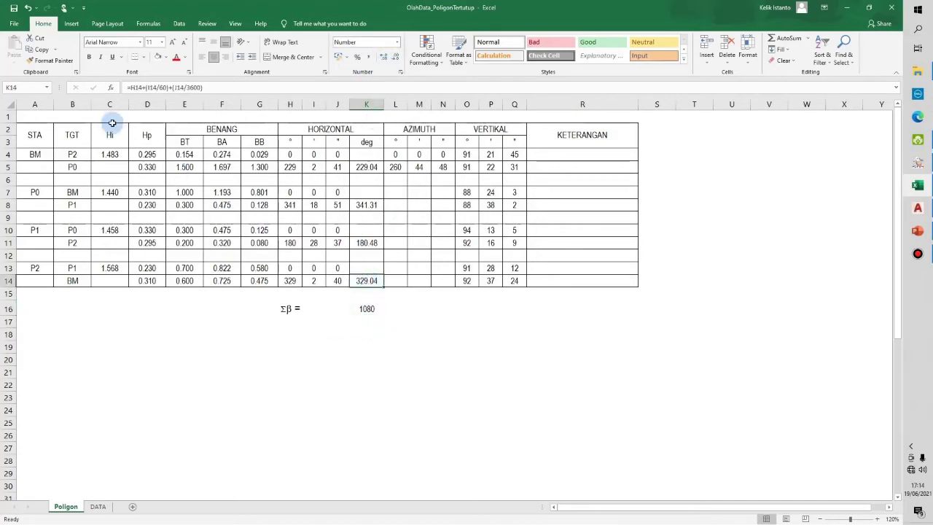
pyautogui.click(46, 60)
pyautogui.click(368, 309)
pyautogui.click(379, 347)
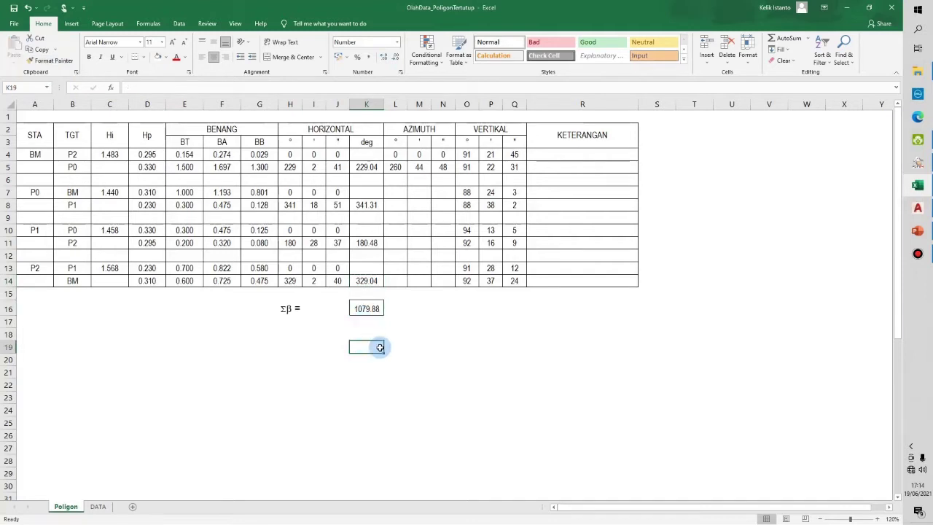
pyautogui.click(367, 309)
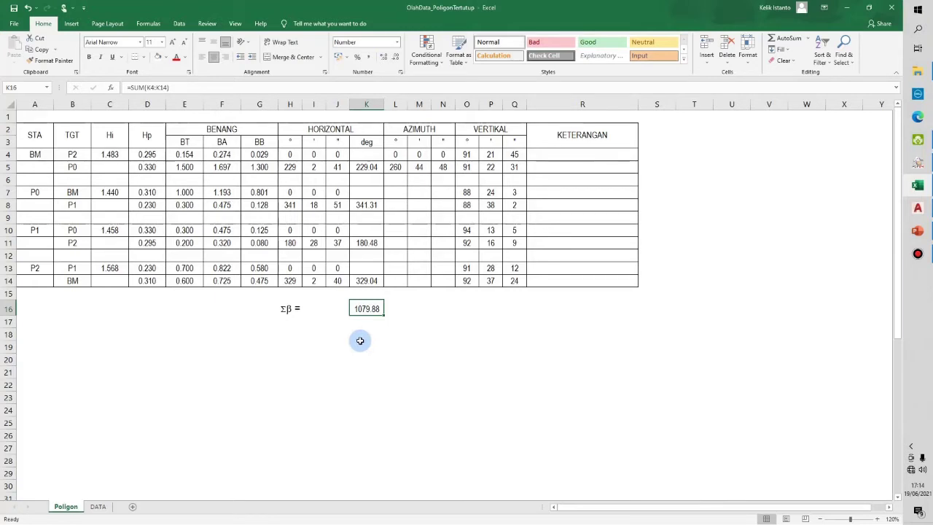
# Enter the label "syarat ; (n+2)180 =" in H17 and align it right.
pyautogui.click(291, 320)
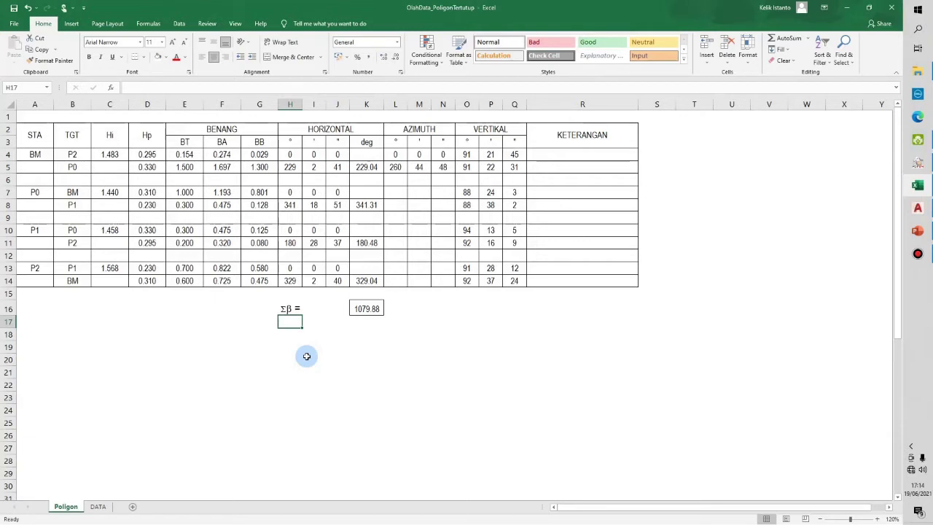
pyautogui.write('syar')
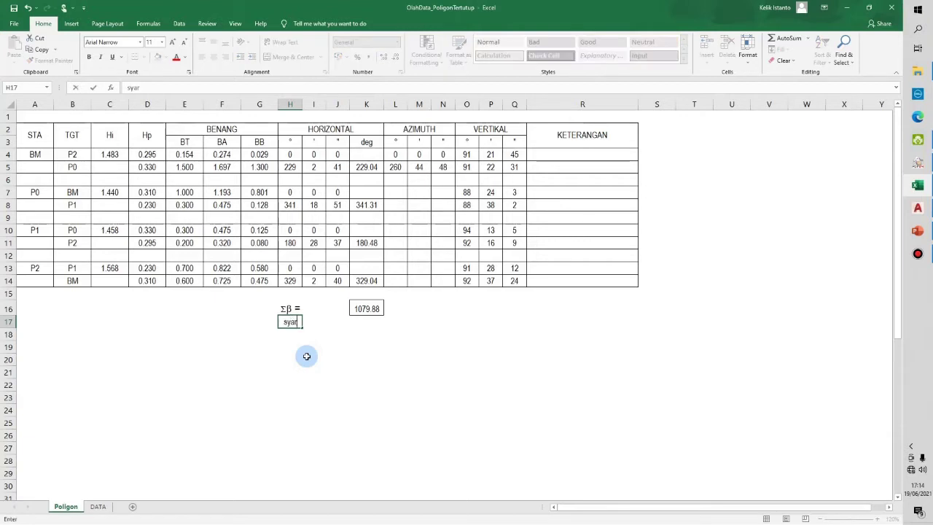
pyautogui.write('at')
pyautogui.write('; (n+2)180')
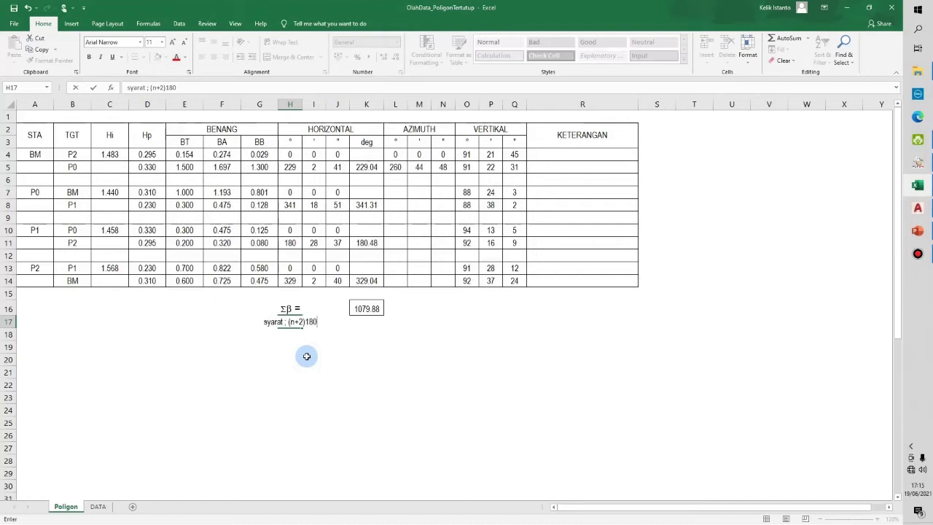
pyautogui.write(' =')
pyautogui.press('Return')
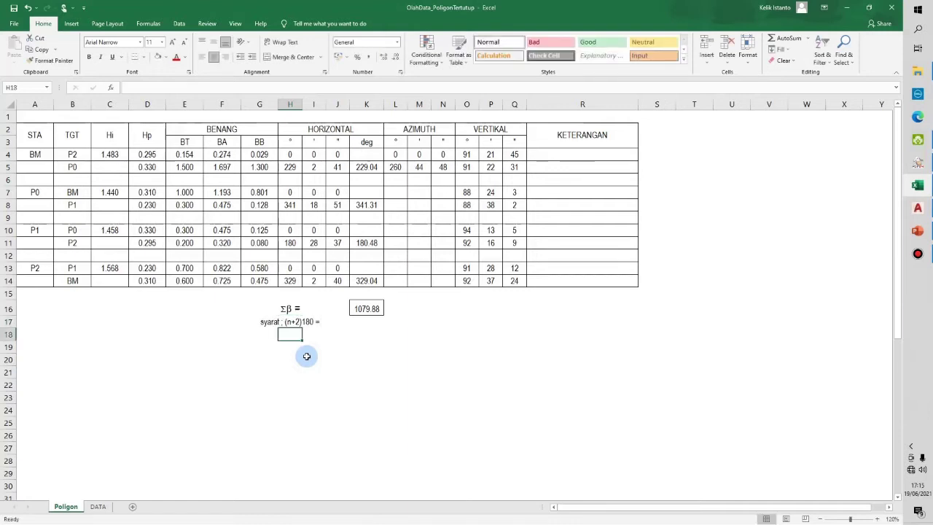
pyautogui.press('Up')
pyautogui.click(224, 58)
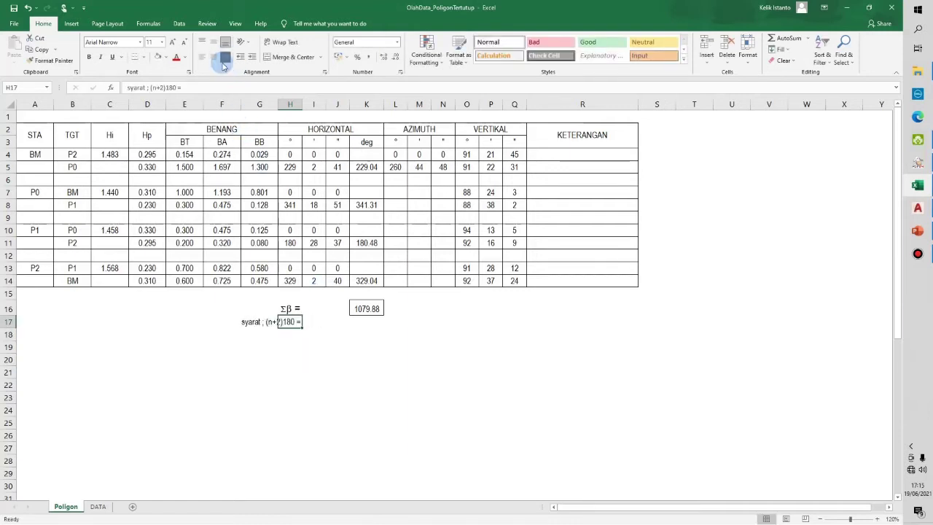
# Insert a blank cell above the syarat label and enter the label "n =" in H17.
pyautogui.click(308, 323)
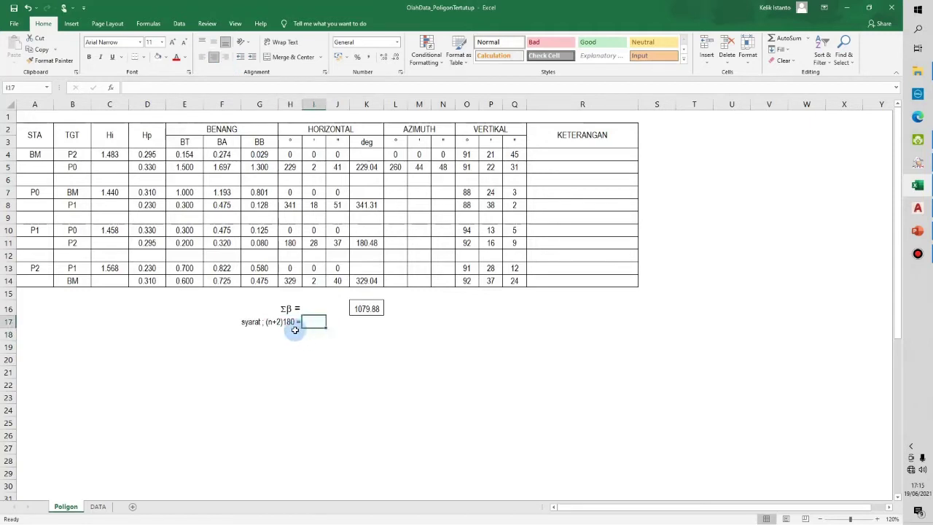
pyautogui.click(295, 330)
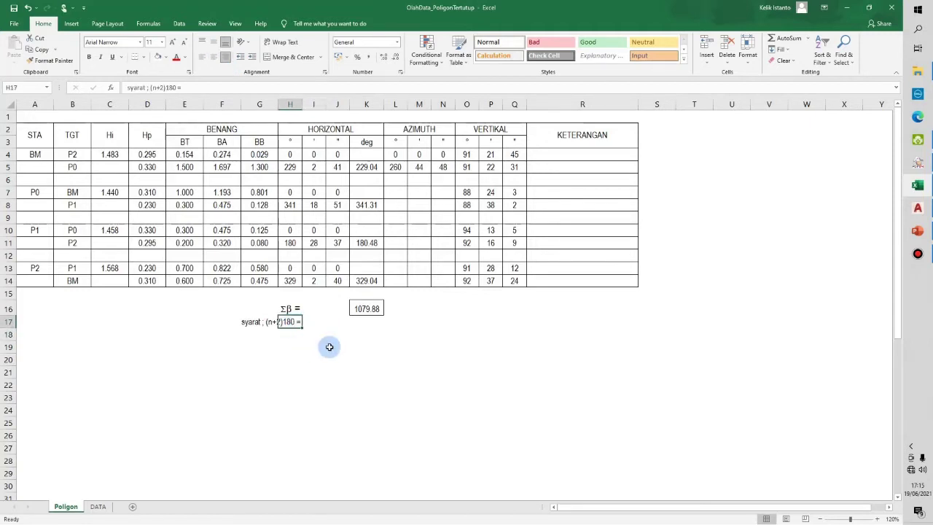
pyautogui.hotkey('ctrl', 'shift', '+')
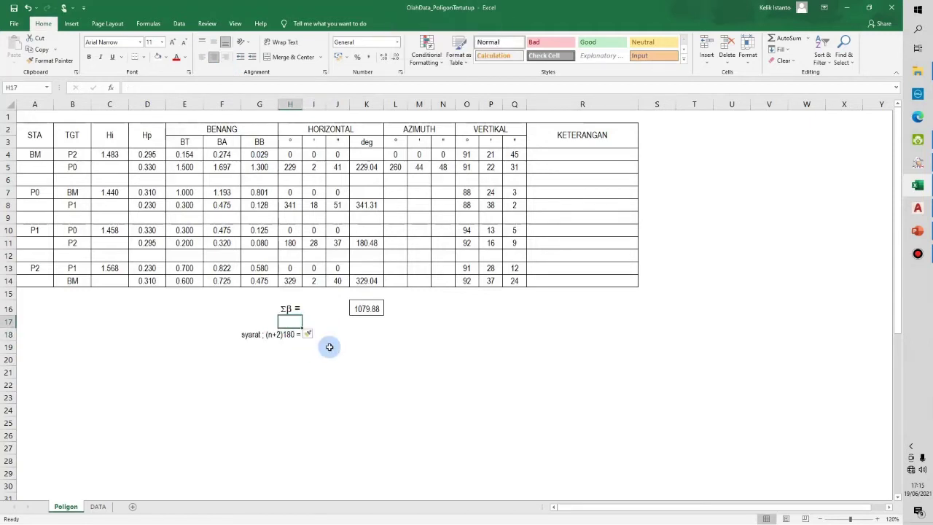
pyautogui.write('n =')
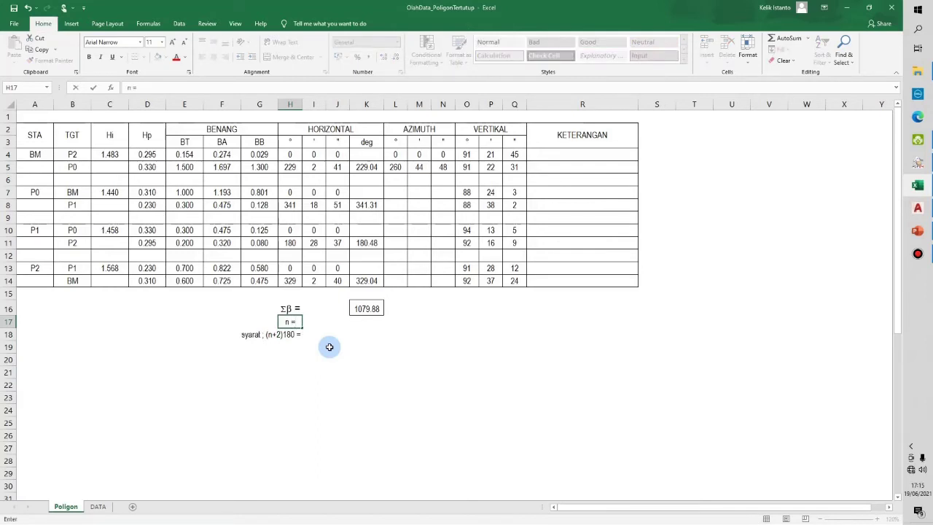
pyautogui.press('Return')
# Enter the formula =COUNT(K5:K14) in K17 to count the horizontal angles.
pyautogui.press('Up')
pyautogui.press('Right')
pyautogui.press('Right')
pyautogui.press('Right')
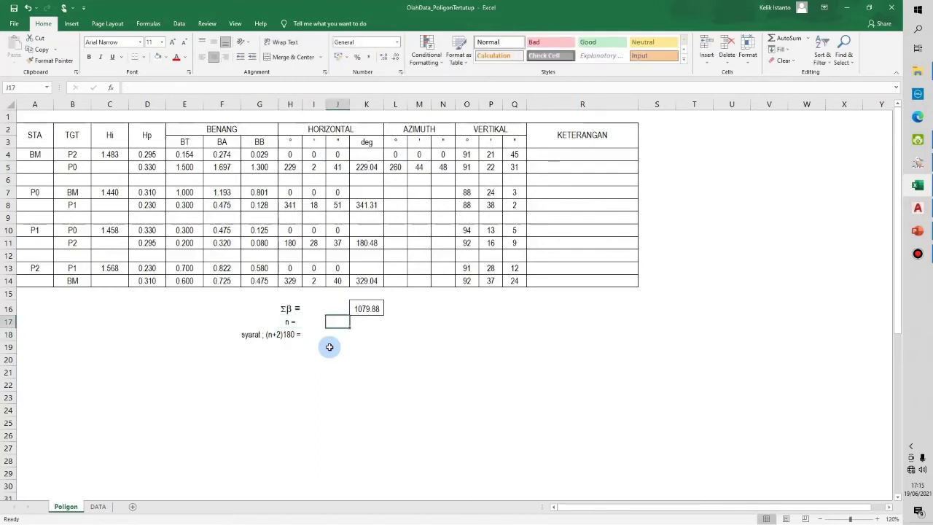
pyautogui.press('Right')
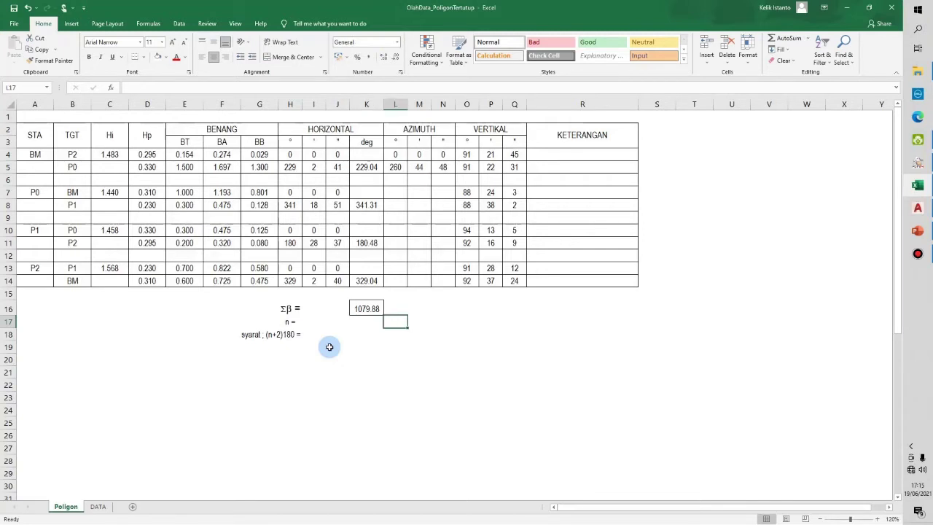
pyautogui.press('Left')
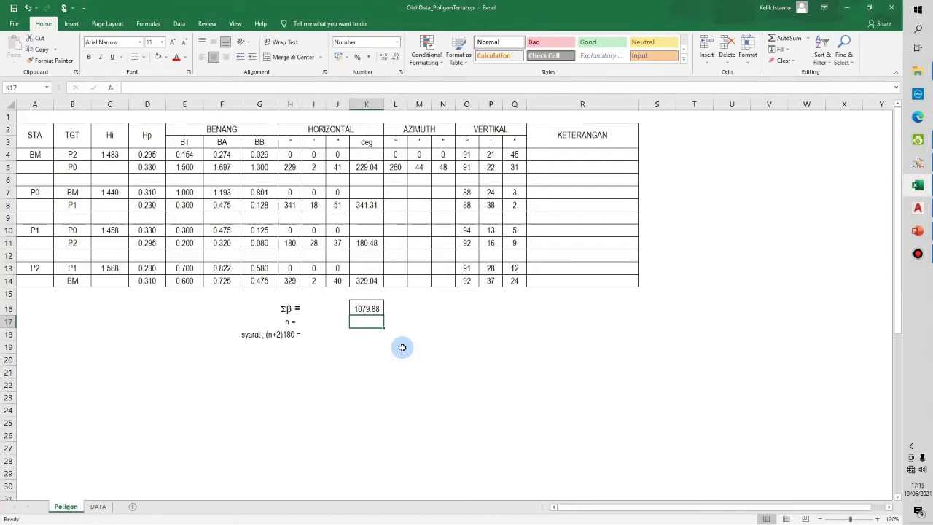
pyautogui.write('=count')
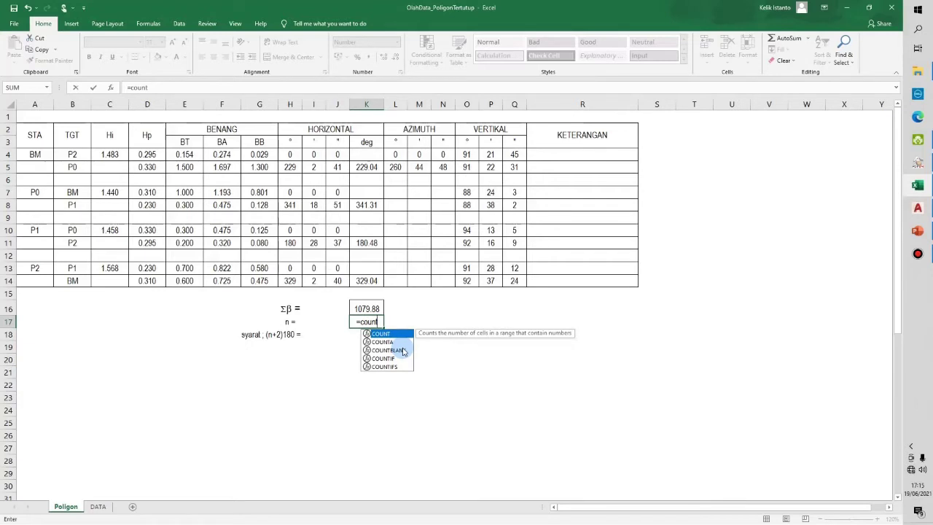
pyautogui.write('(')
pyautogui.press('Up')
pyautogui.press('Up')
pyautogui.press('Up')
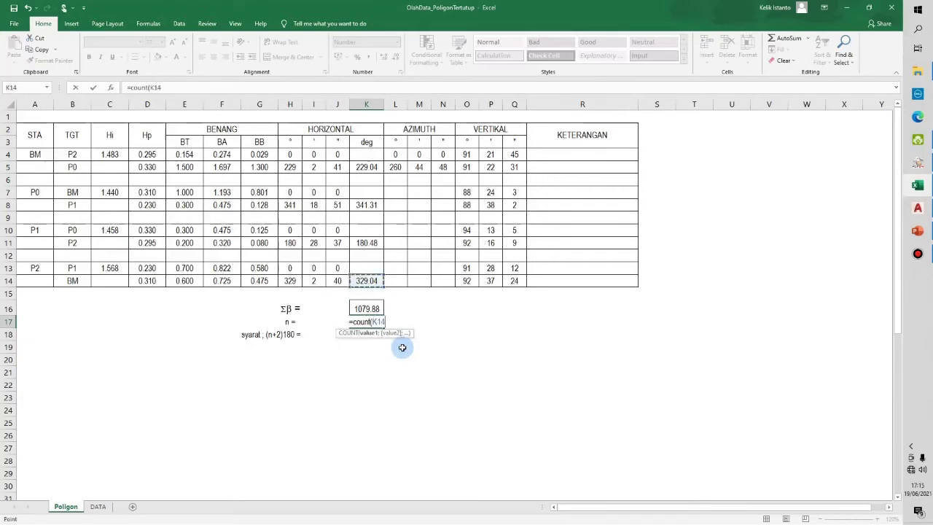
pyautogui.hotkey('shift', 'Up')
pyautogui.hotkey('shift', 'Up')
pyautogui.hotkey('shift', 'Up')
pyautogui.hotkey('shift', 'Up')
pyautogui.hotkey('shift', 'Up')
pyautogui.hotkey('shift', 'Up')
pyautogui.hotkey('shift', 'Up')
pyautogui.hotkey('shift', 'Up')
pyautogui.hotkey('shift', 'Up')
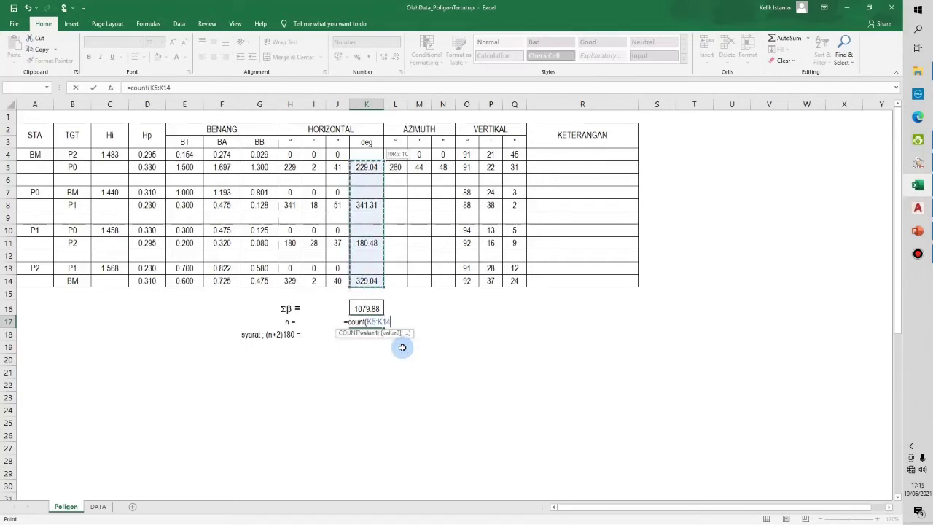
pyautogui.write(')')
pyautogui.press('Return')
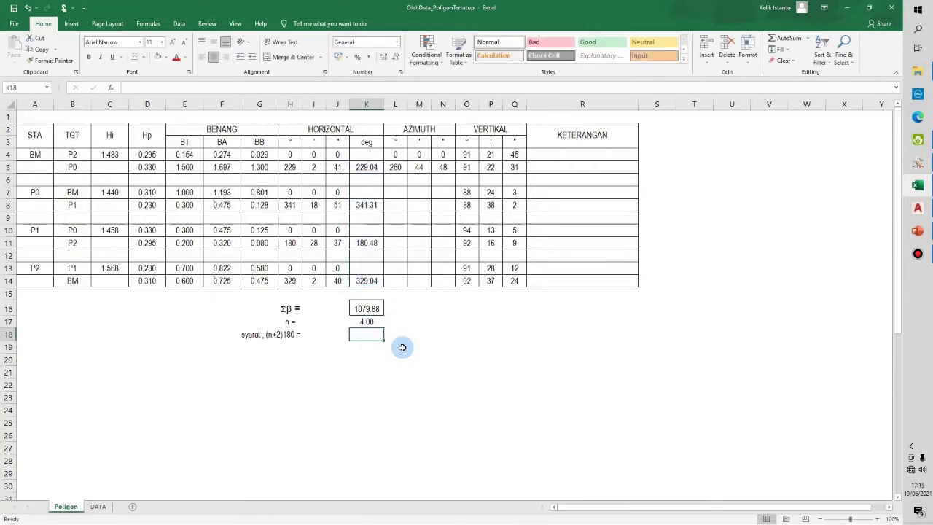
# Enter the formula =(K17+2)*180 in K18 beside the syarat label.
pyautogui.press('Left')
pyautogui.press('Left')
pyautogui.press('Left')
pyautogui.press('Left')
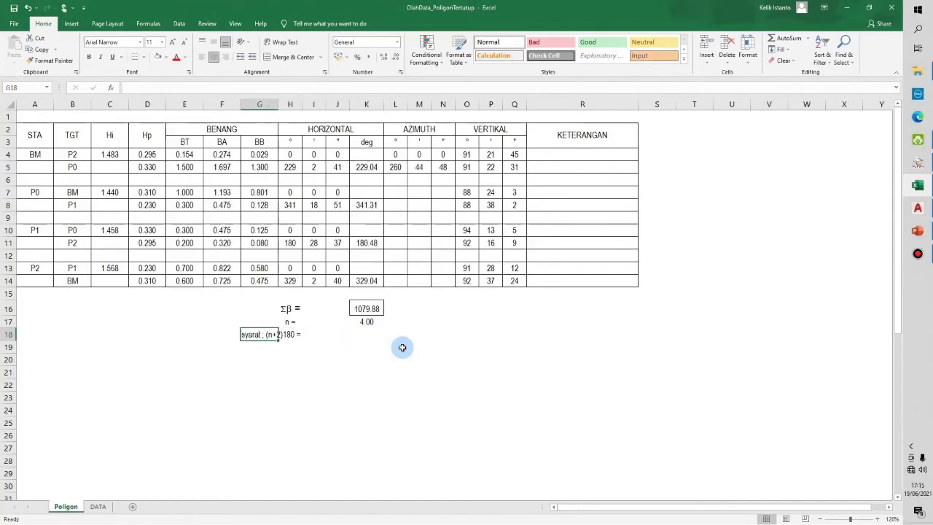
pyautogui.press('Right')
pyautogui.press('Right')
pyautogui.press('Right')
pyautogui.press('Right')
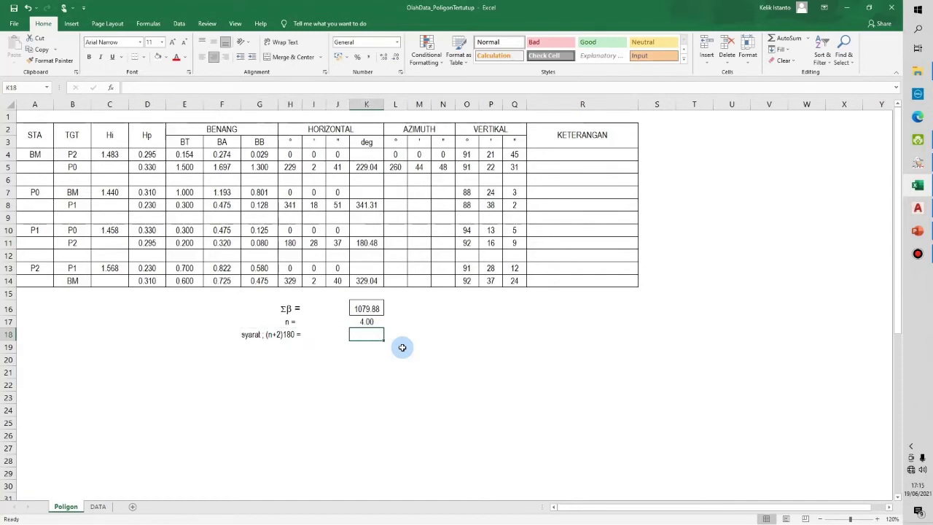
pyautogui.write('=(')
pyautogui.press('Up')
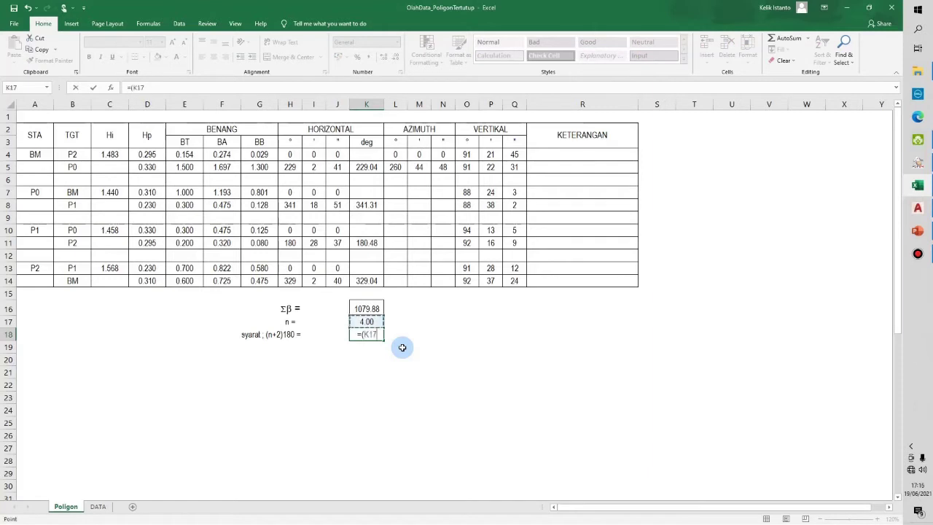
pyautogui.write('+2)*180')
pyautogui.press('Return')
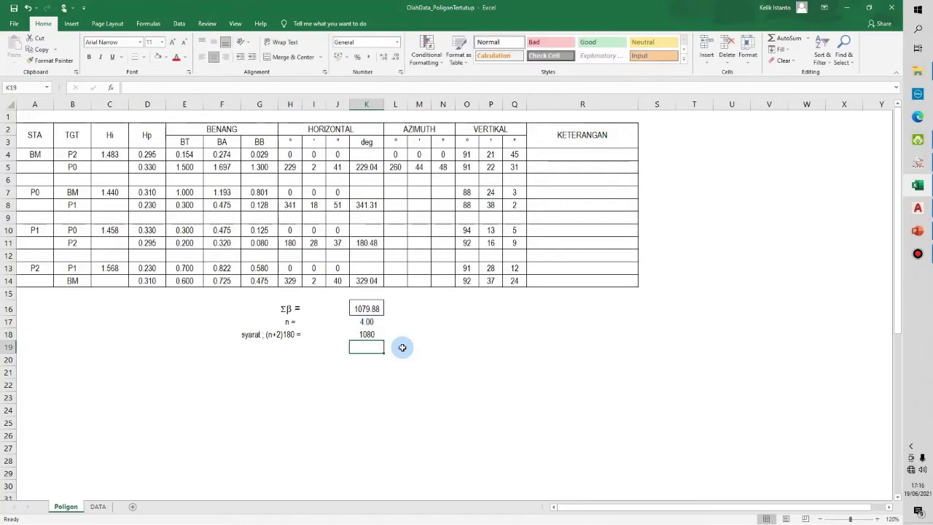
# Copy the number formatting of the n value in K17 onto the syarat result in K18.
pyautogui.press('Up')
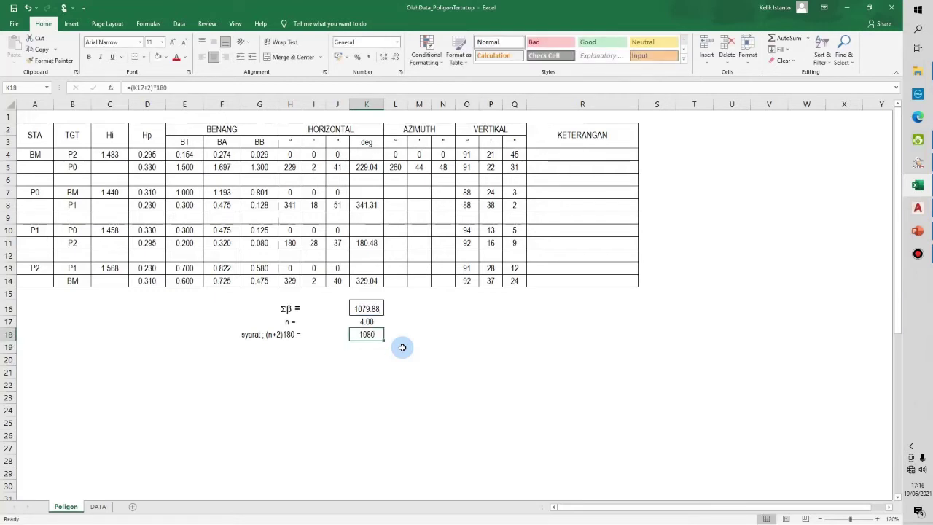
pyautogui.click(371, 322)
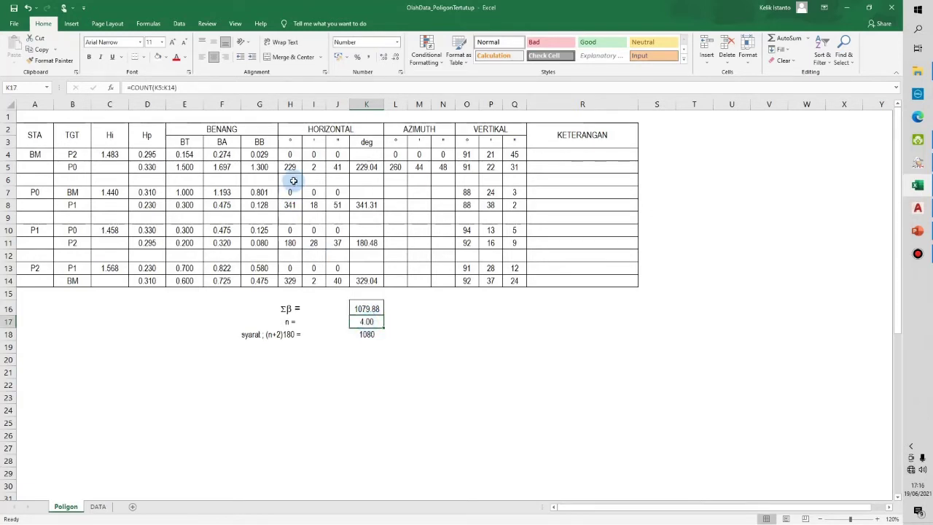
pyautogui.click(64, 60)
pyautogui.click(367, 334)
pyautogui.click(391, 359)
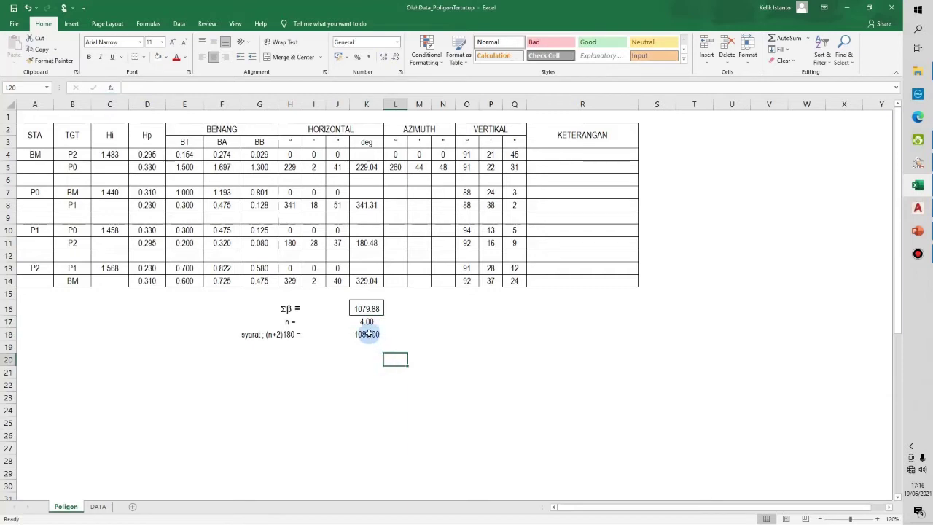
# Review the syarat, angle count and angle sum cells in K18, K17 and K16.
pyautogui.click(368, 334)
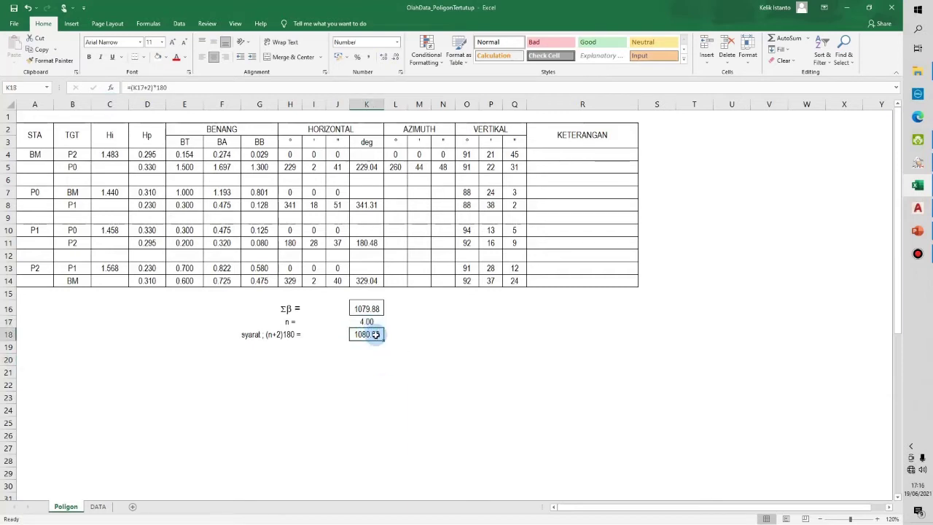
pyautogui.click(366, 321)
pyautogui.click(376, 309)
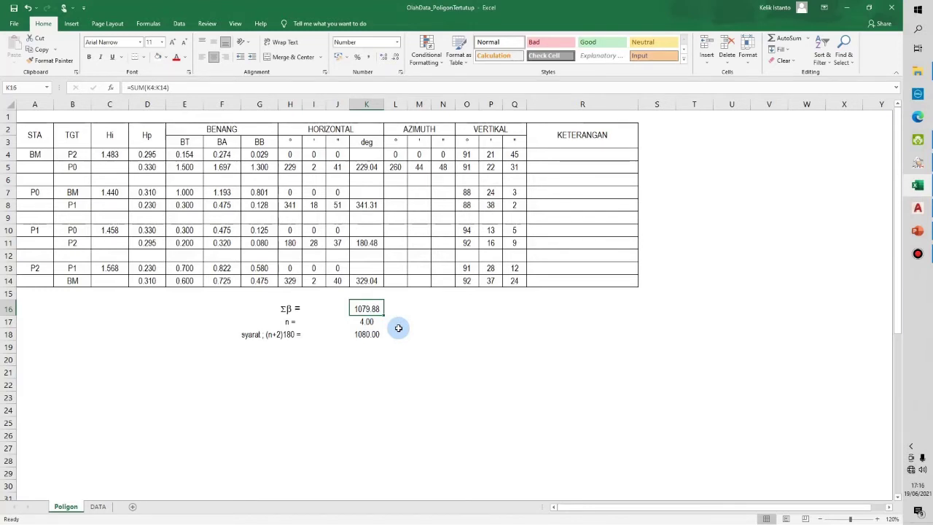
pyautogui.click(368, 335)
pyautogui.click(366, 348)
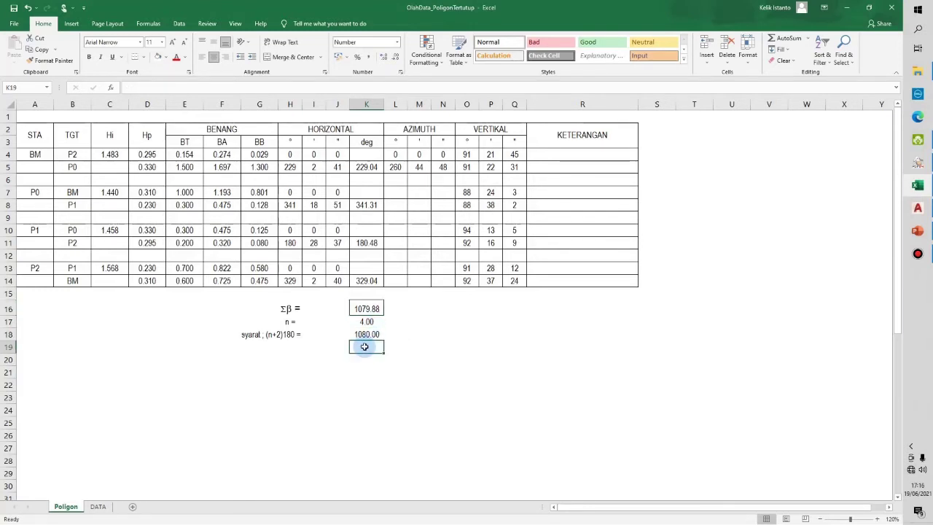
pyautogui.click(286, 347)
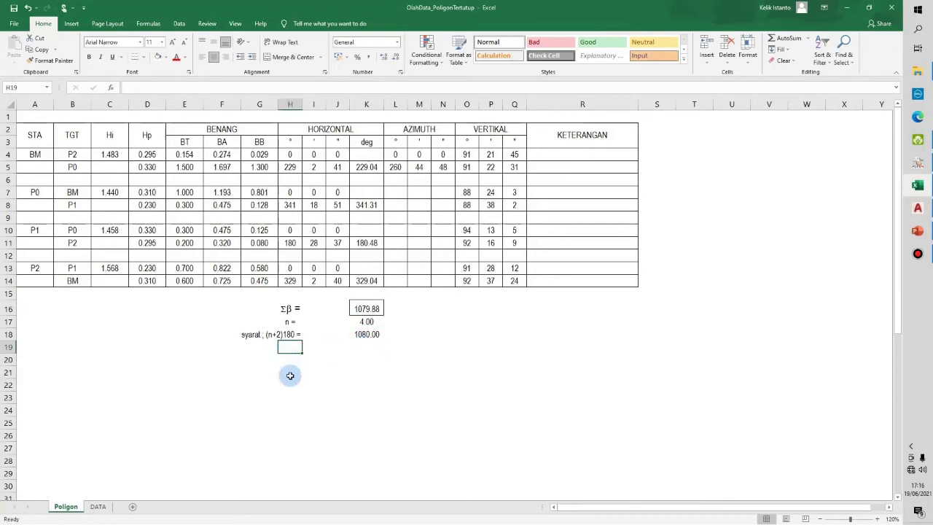
pyautogui.hotkey('alt', 'n')
pyautogui.press('u')
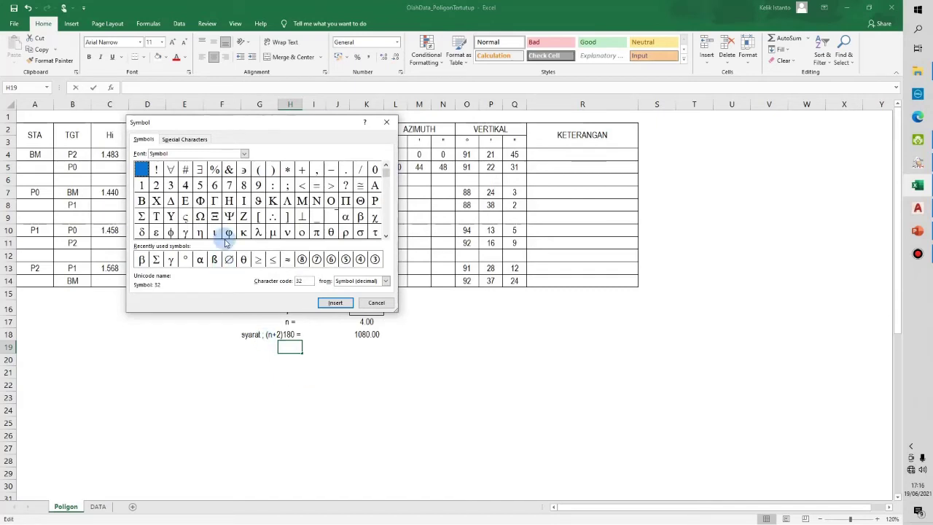
pyautogui.click(387, 215)
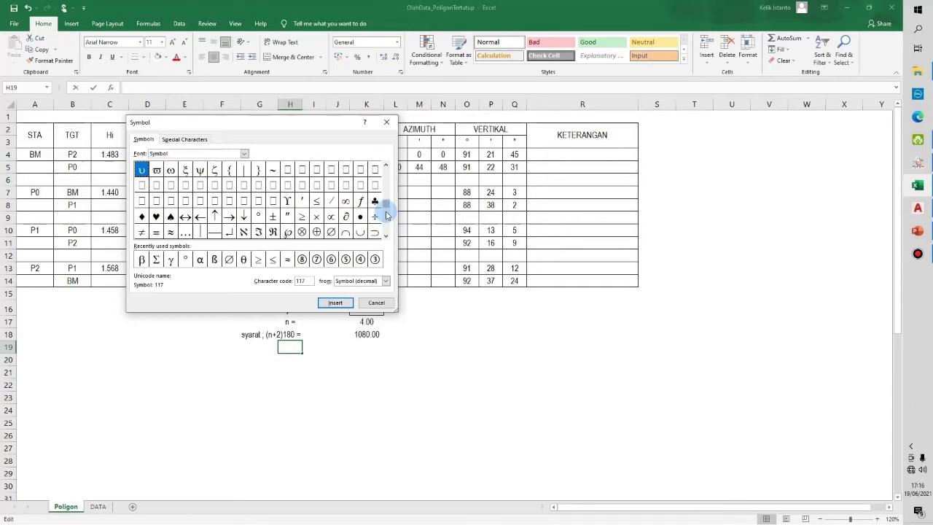
pyautogui.click(375, 302)
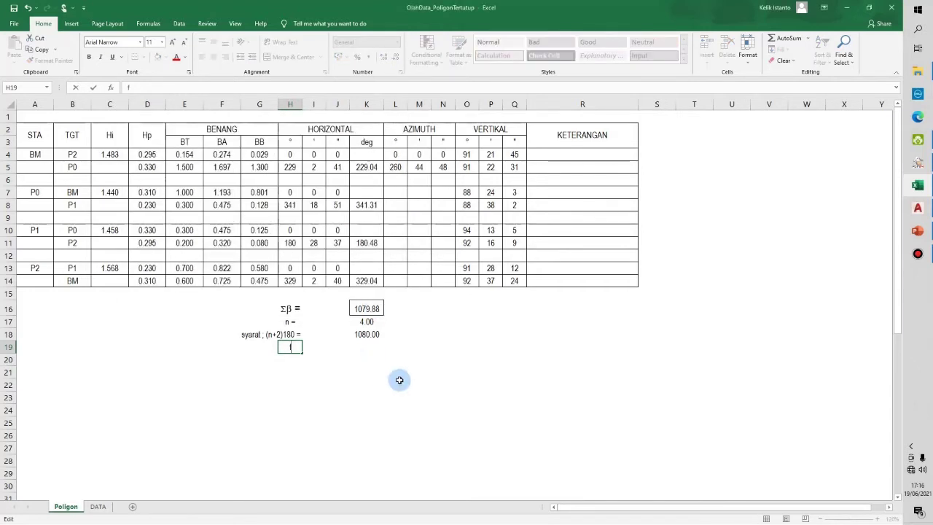
# Enter the label "fβ=" in H19, inserting the β from the Symbol font.
pyautogui.hotkey('alt', 'n')
pyautogui.press('u')
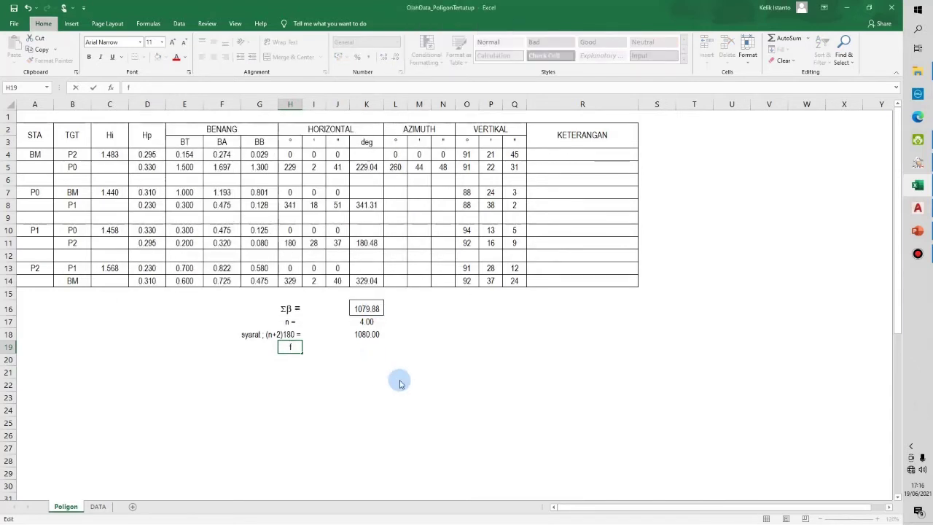
pyautogui.click(361, 216)
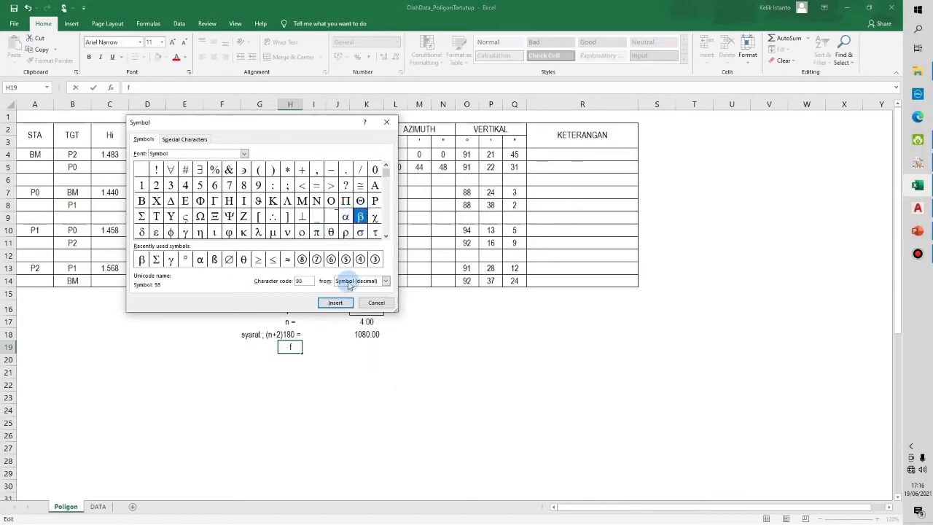
pyautogui.click(337, 303)
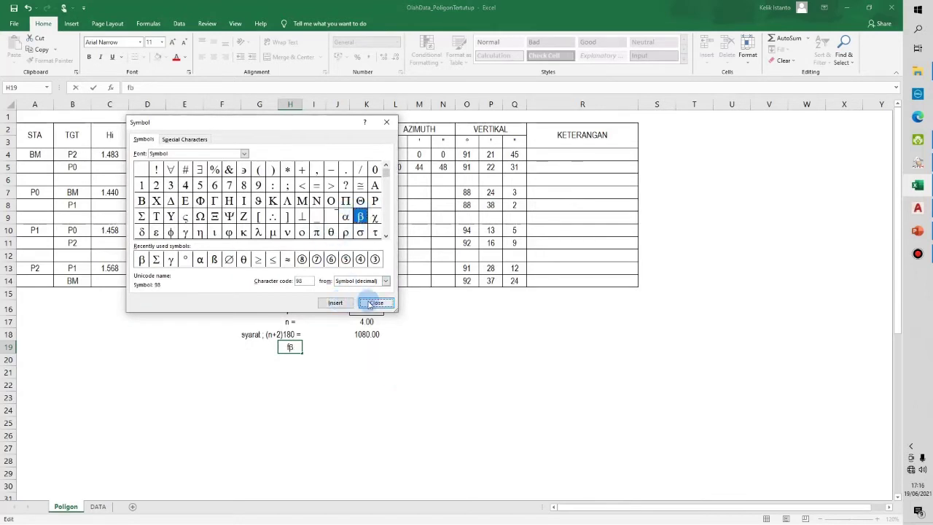
pyautogui.click(374, 302)
pyautogui.write('=')
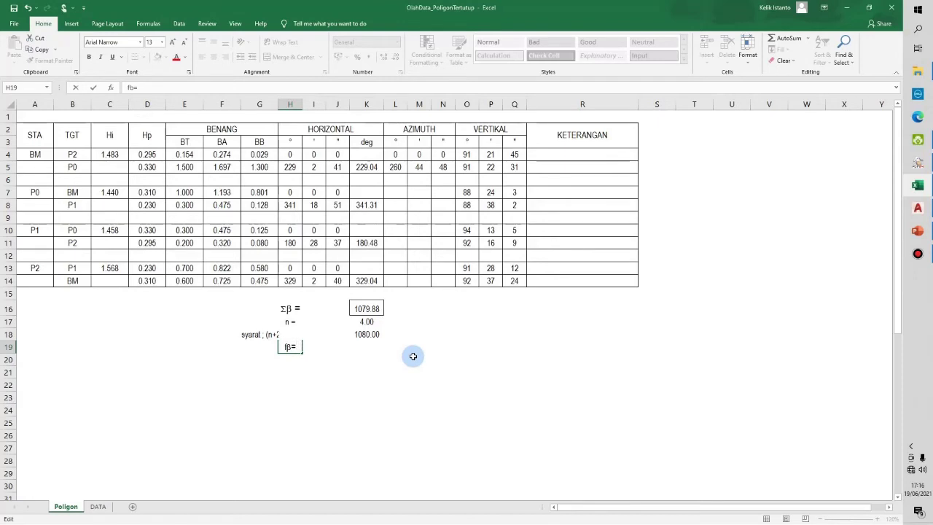
pyautogui.press('Return')
# Enter the formula =K18-K16 in K19 to compute the angular misclosure.
pyautogui.press('Up')
pyautogui.press('Right')
pyautogui.press('Right')
pyautogui.press('Right')
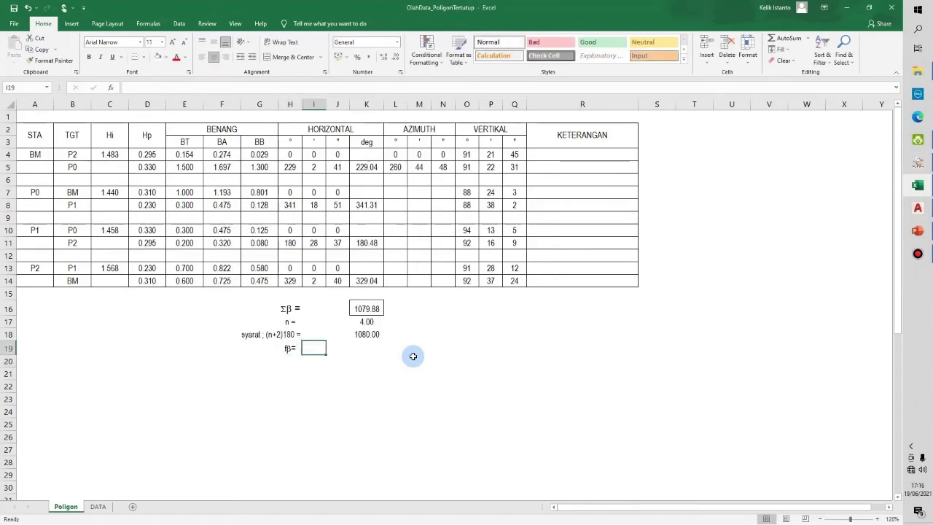
pyautogui.write('=')
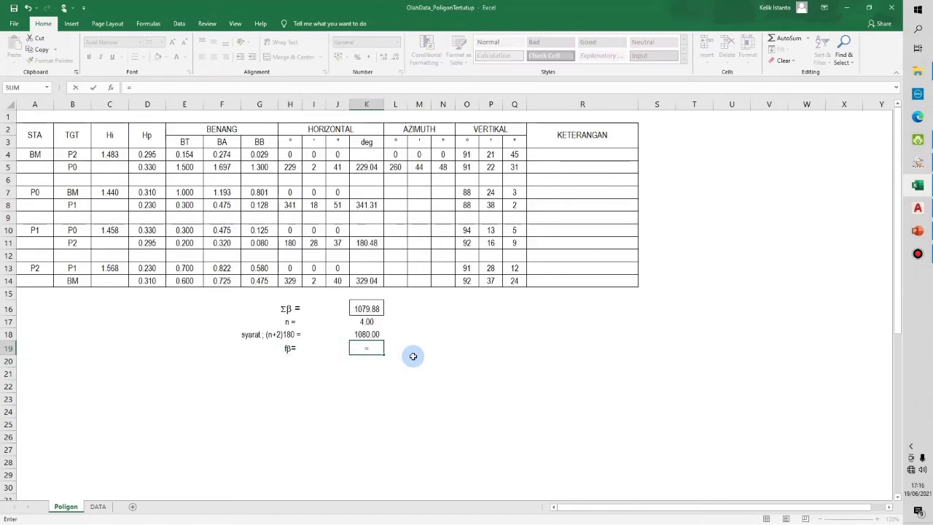
pyautogui.press('Up')
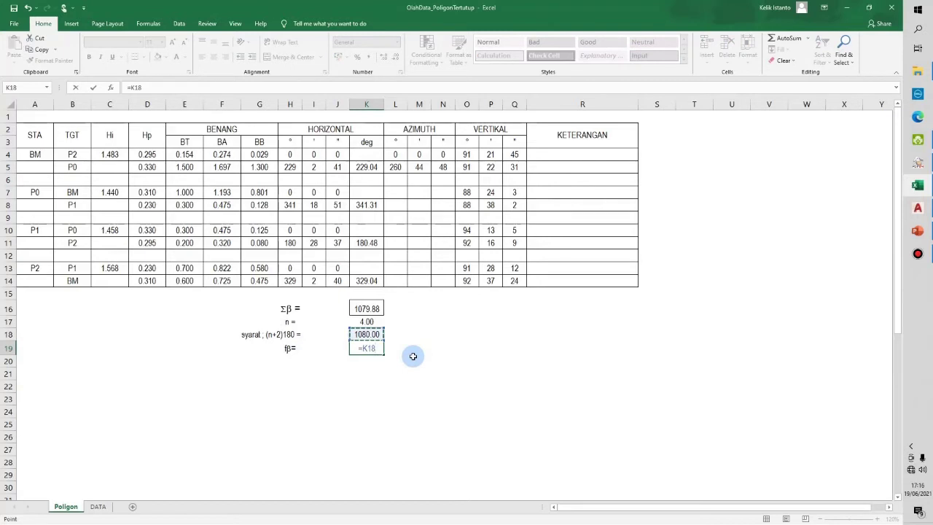
pyautogui.write('-')
pyautogui.press('Up')
pyautogui.press('Up')
pyautogui.press('Up')
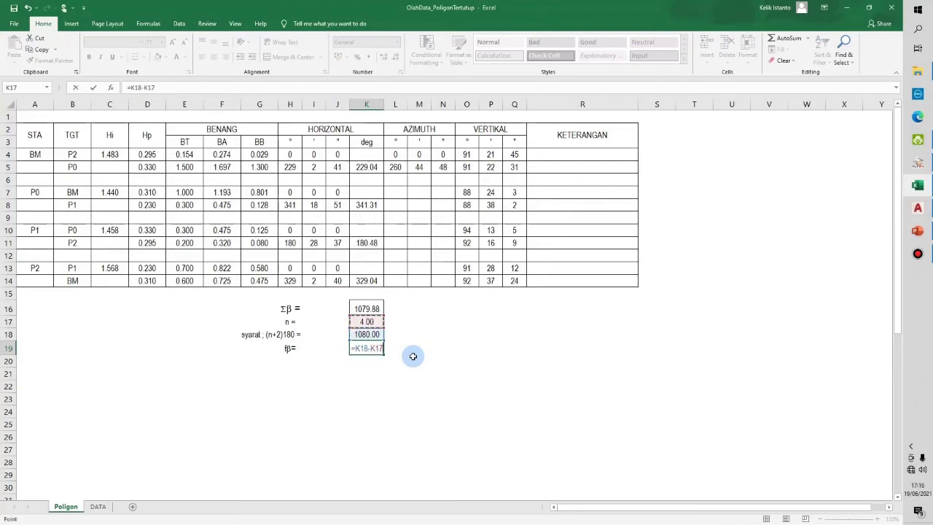
pyautogui.press('Return')
pyautogui.press('Up')
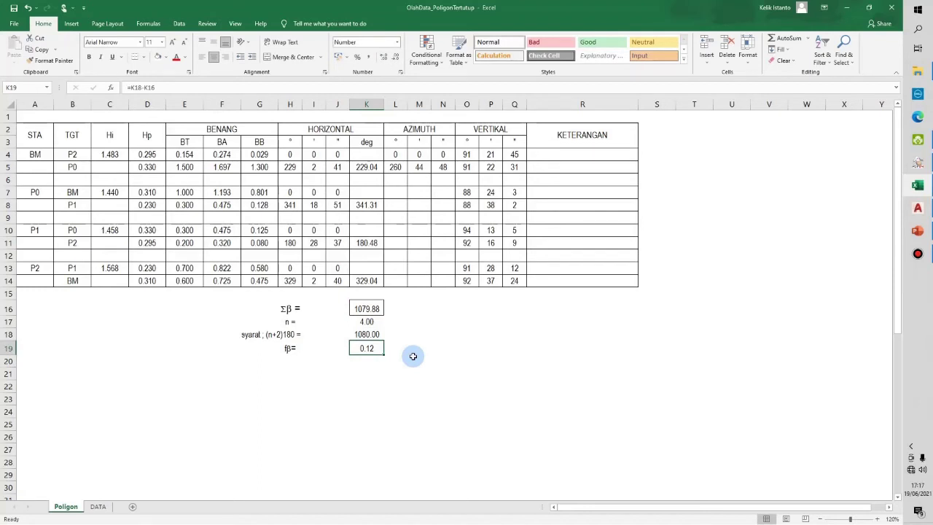
# Insert the degree symbol in L19 as the unit of the fβ value.
pyautogui.click(412, 354)
pyautogui.press('Left')
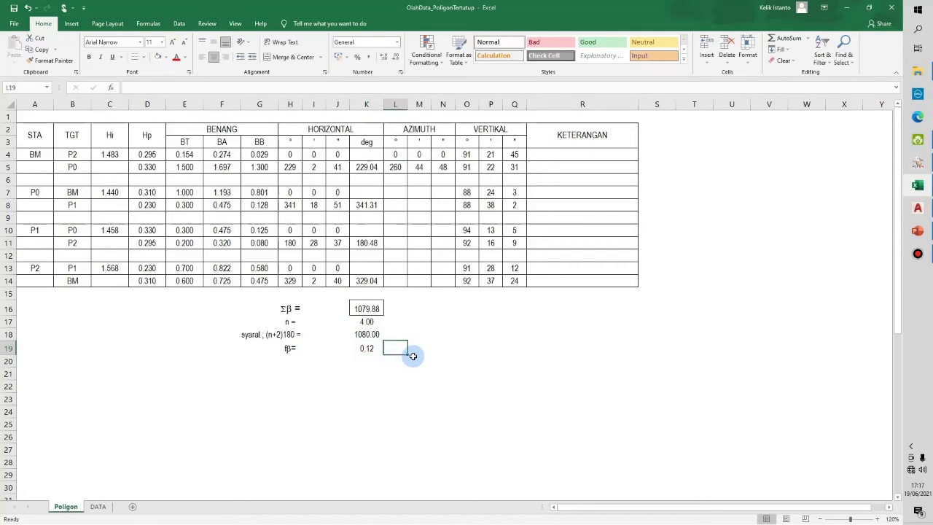
pyautogui.hotkey('alt', 'i')
pyautogui.press('s')
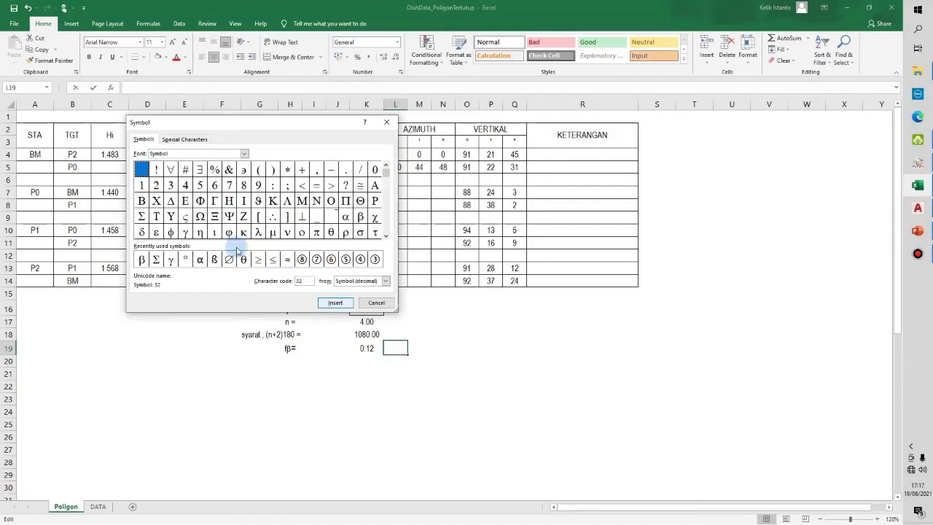
pyautogui.click(185, 260)
pyautogui.click(334, 303)
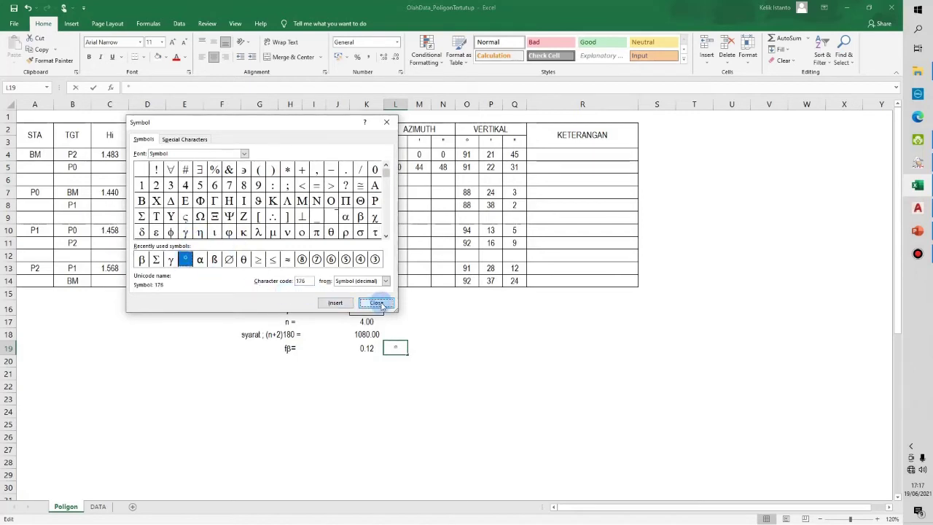
pyautogui.click(378, 304)
# Add the minute and second unit marks in L20 and L21 below the degree symbol.
pyautogui.click(395, 365)
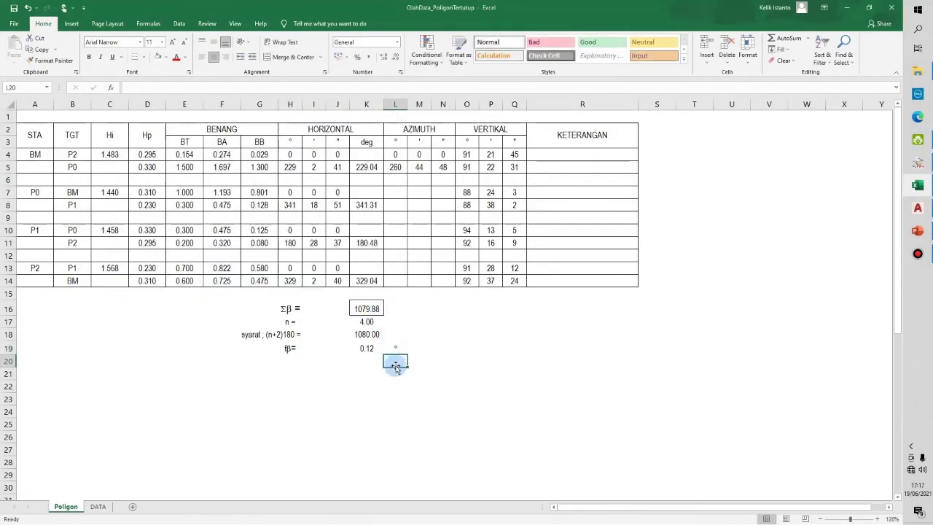
pyautogui.click(395, 370)
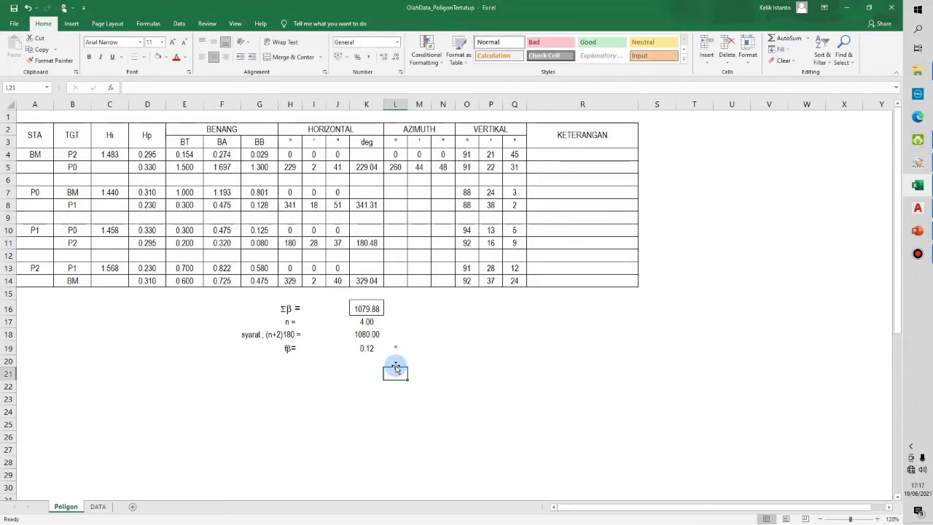
pyautogui.write("'")
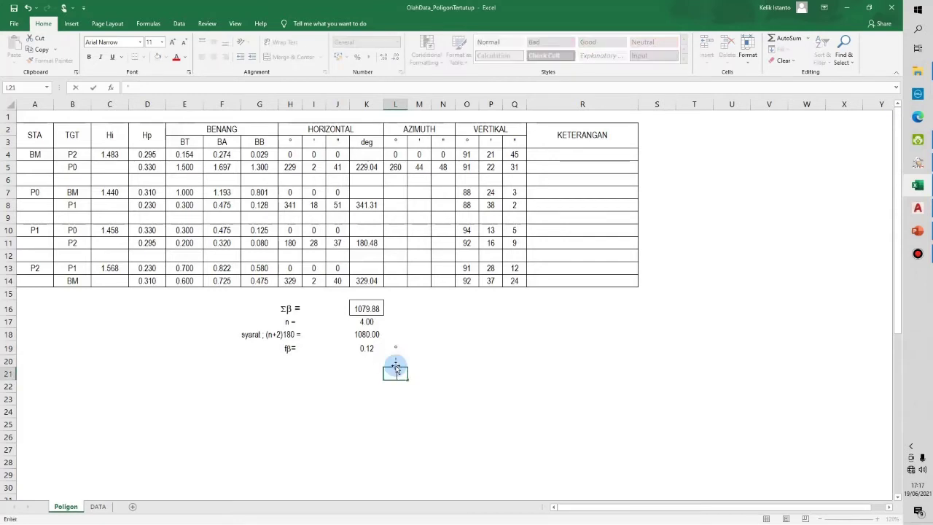
pyautogui.press('Escape')
pyautogui.click(395, 364)
# Enter the formula =K19*60 in K20 to convert the angular misclosure to minutes.
pyautogui.press('Left')
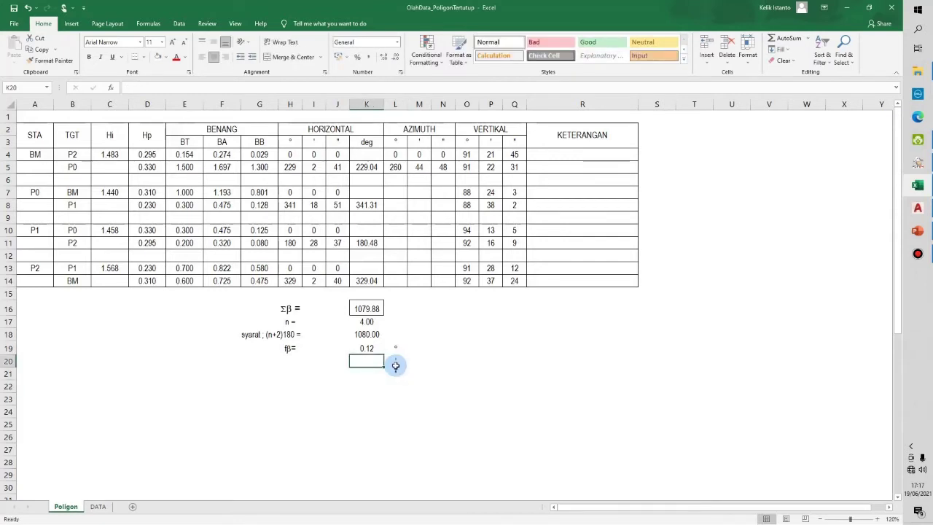
pyautogui.write('=')
pyautogui.press('Up')
pyautogui.write('*')
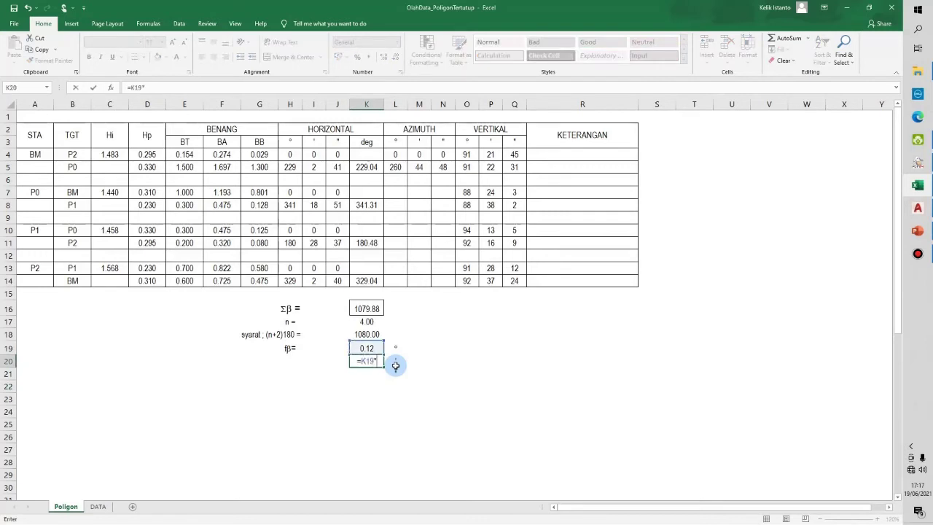
pyautogui.write('60')
pyautogui.press('Return')
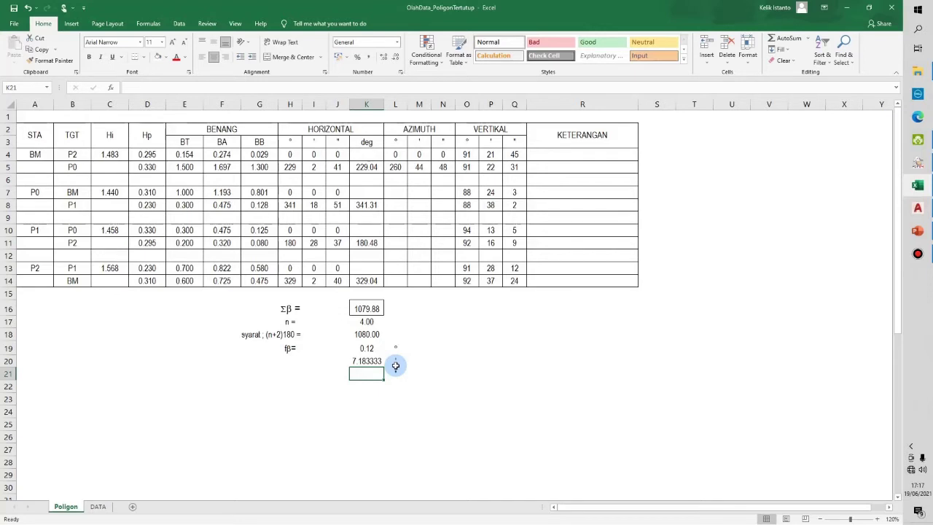
# Enter the formula =K19*3600 in K21 to convert the angular misclosure to seconds.
pyautogui.write('=')
pyautogui.press('Up')
pyautogui.press('Up')
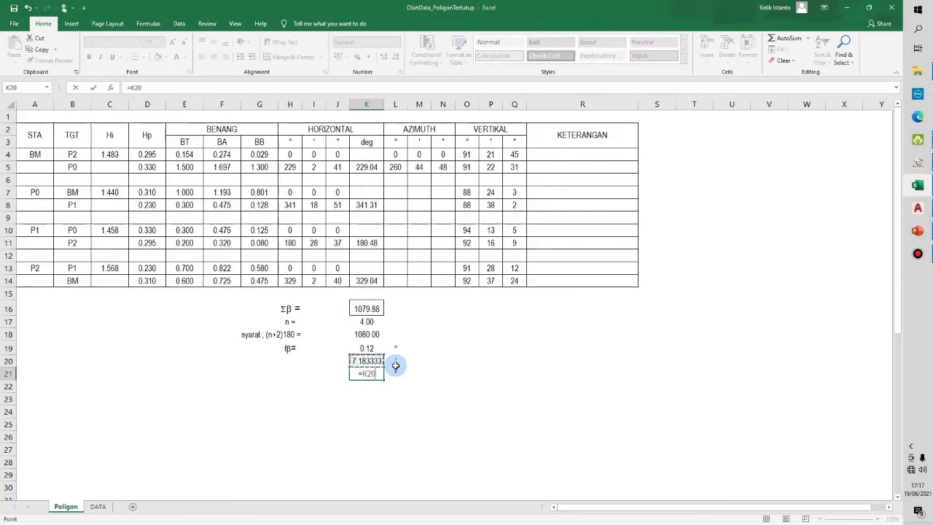
pyautogui.write('*3600')
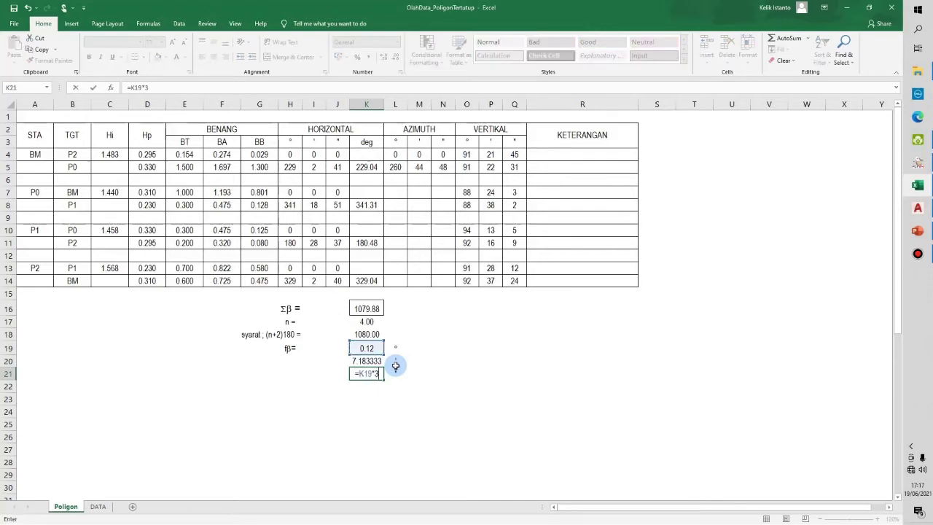
pyautogui.hotkey('ctrl', 'Return')
pyautogui.press('Return')
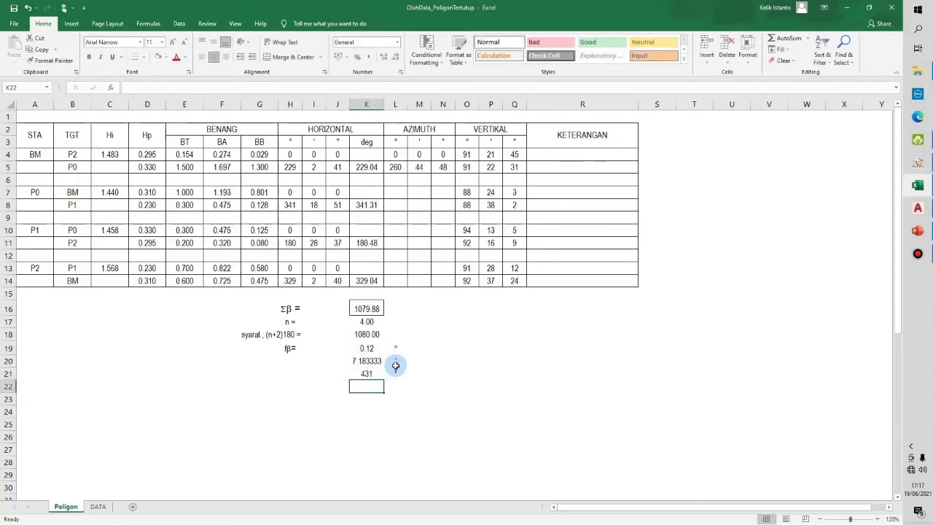
# Enter the label "k =" in H22 for the instrument accuracy.
pyautogui.click(413, 385)
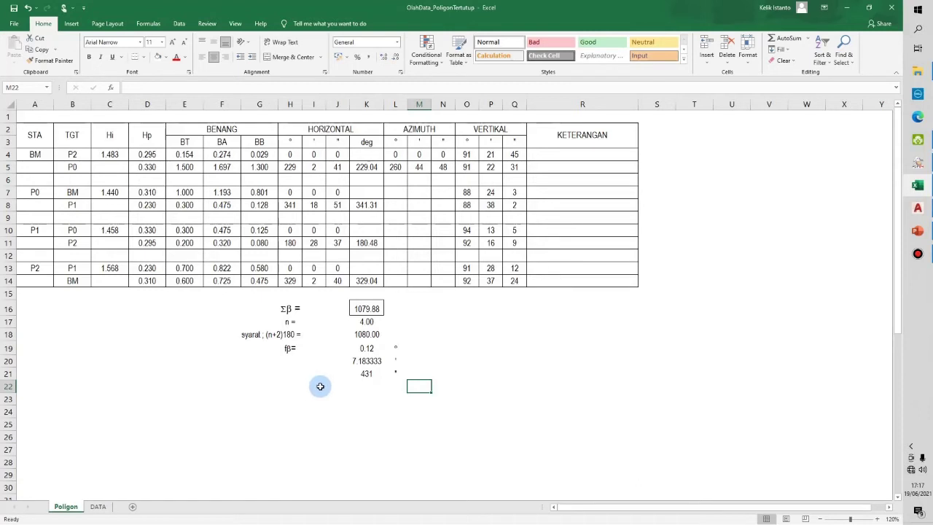
pyautogui.click(357, 386)
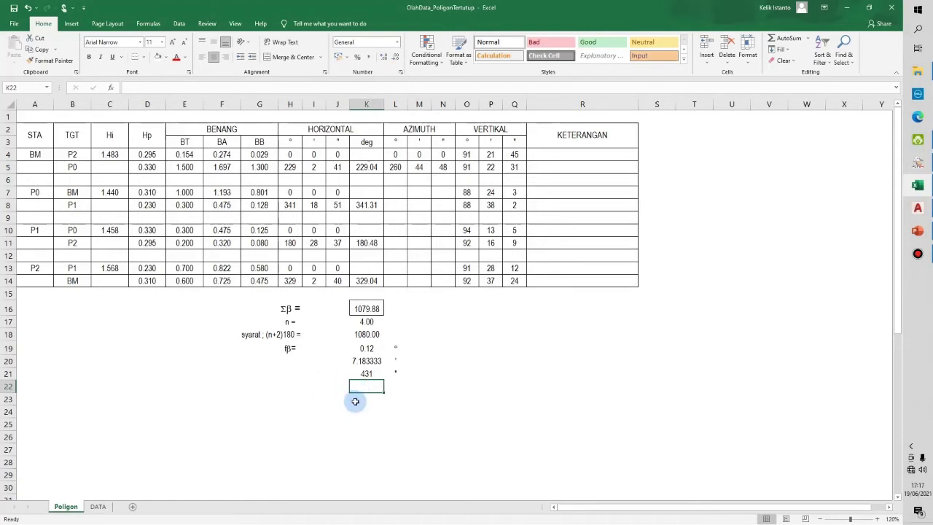
pyautogui.press('Left')
pyautogui.press('Left')
pyautogui.press('Left')
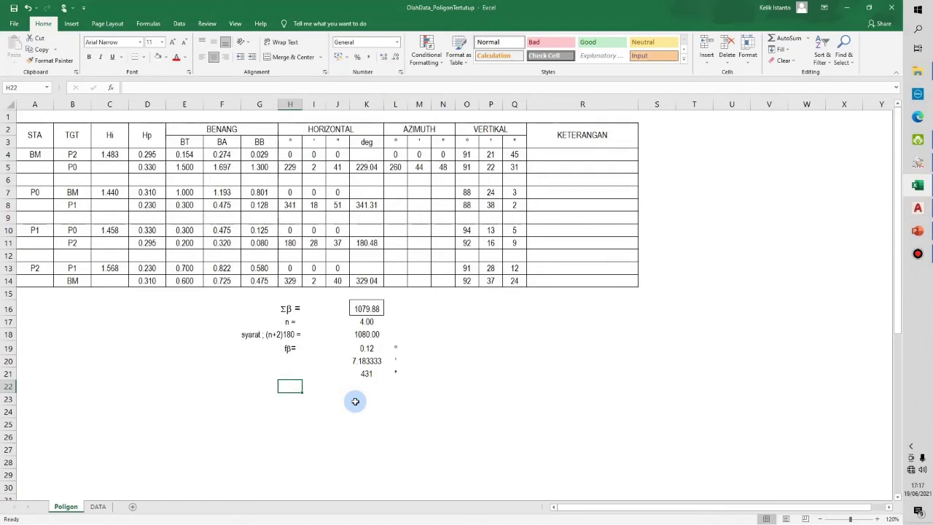
pyautogui.write('k =')
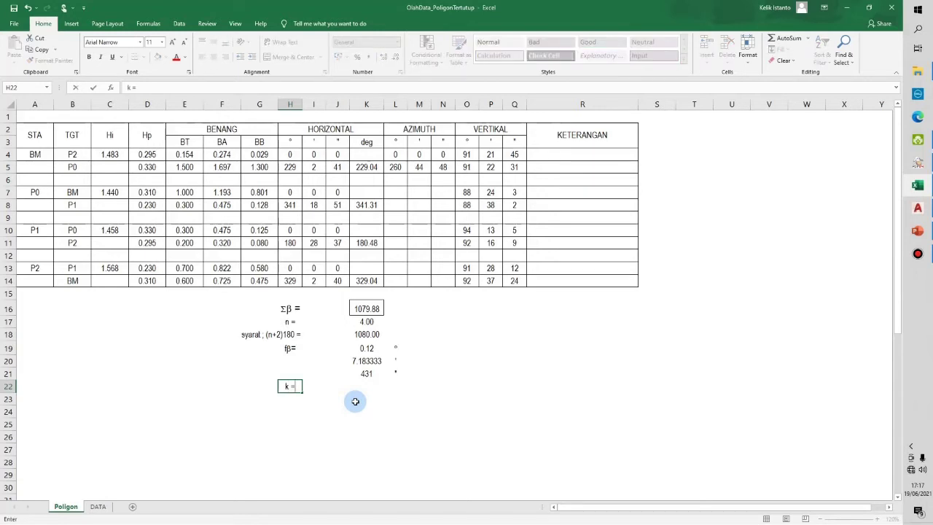
pyautogui.press('Right')
pyautogui.press('Right')
pyautogui.press('Right')
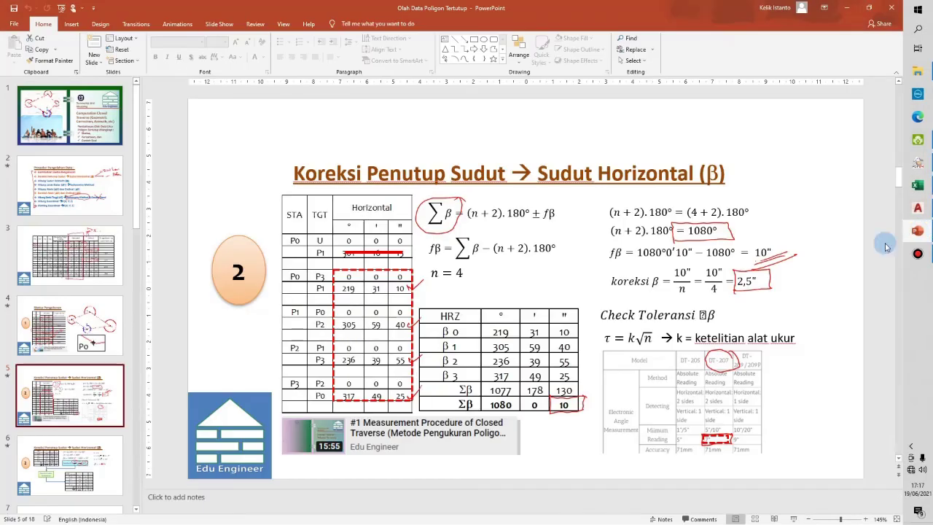
# Switch to the PowerPoint slides to look up the tolerance formula and instrument accuracy k, and return to the Excel workbook.
pyautogui.click(918, 230)
pyautogui.scroll(-2, 94, 372)
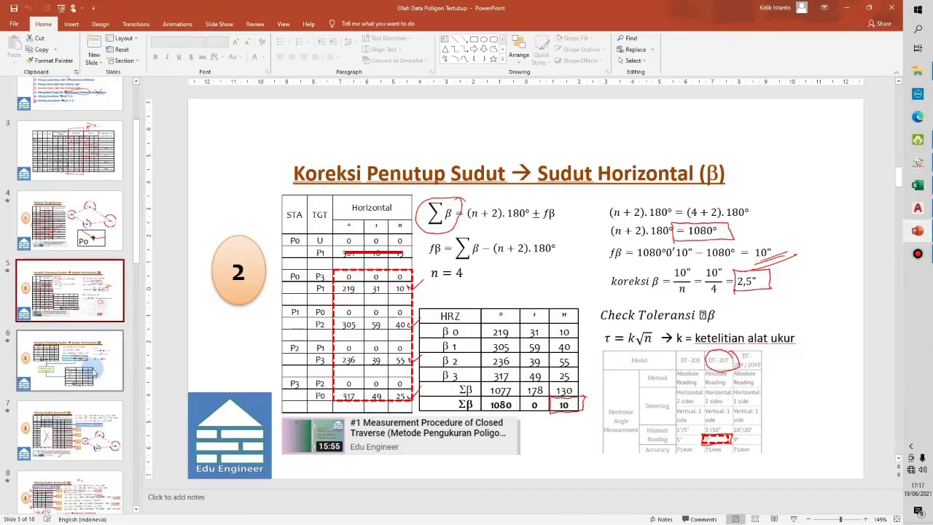
pyautogui.scroll(-3, 93, 372)
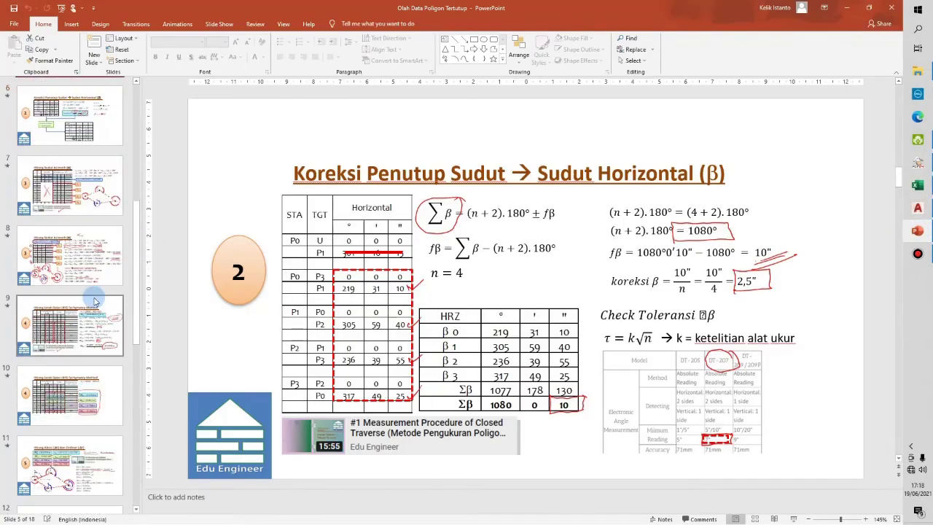
pyautogui.scroll(-3, 95, 301)
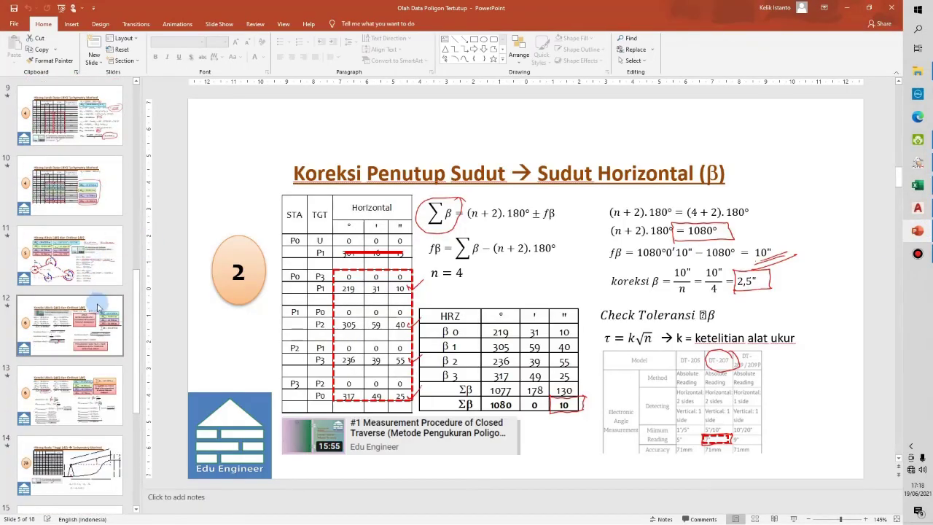
pyautogui.scroll(-1, 97, 306)
pyautogui.scroll(2, 99, 313)
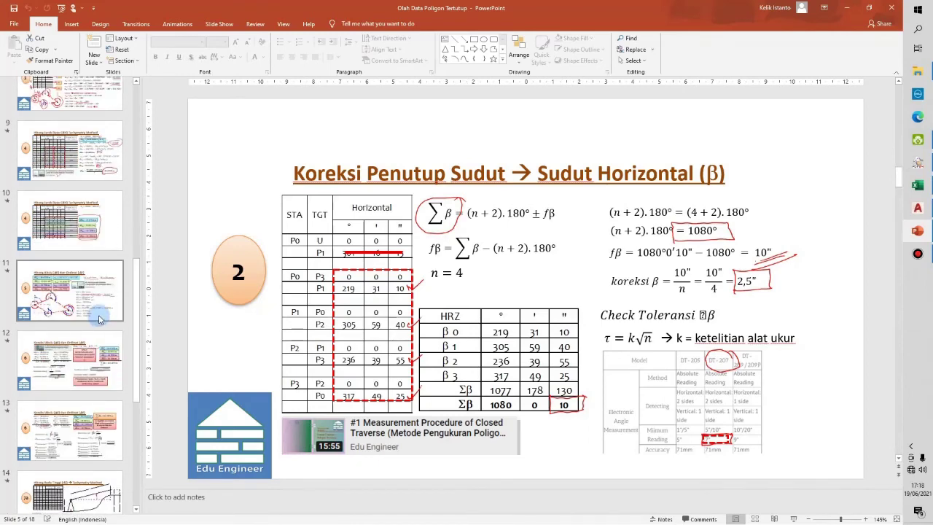
pyautogui.scroll(-4, 100, 319)
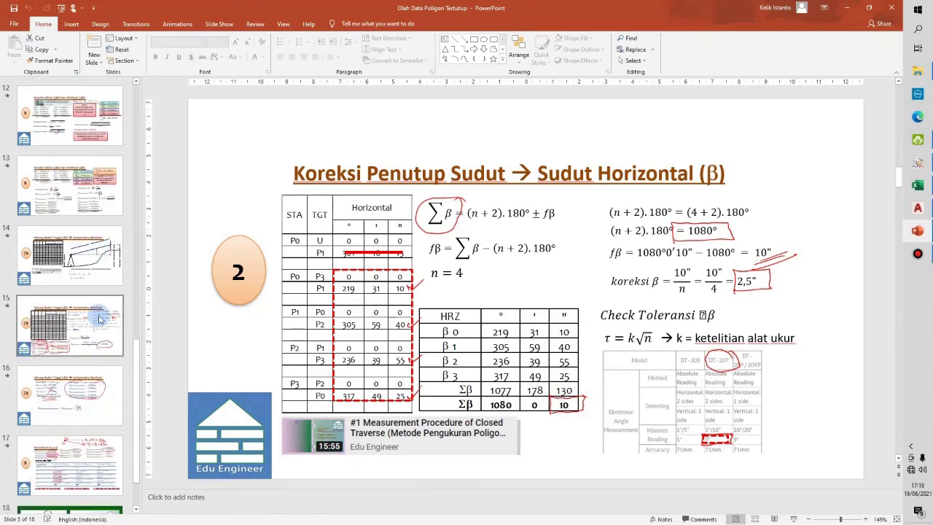
pyautogui.scroll(4, 100, 319)
pyautogui.scroll(4, 93, 279)
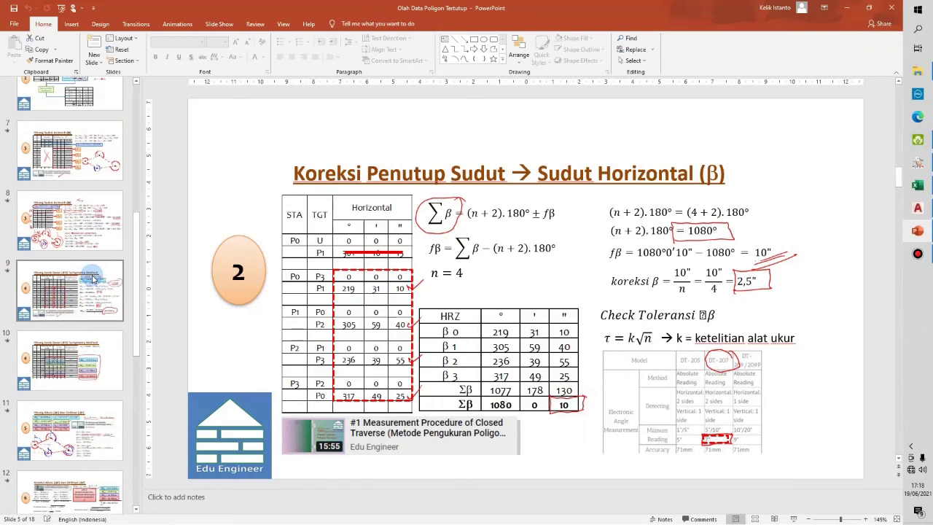
pyautogui.scroll(4, 94, 278)
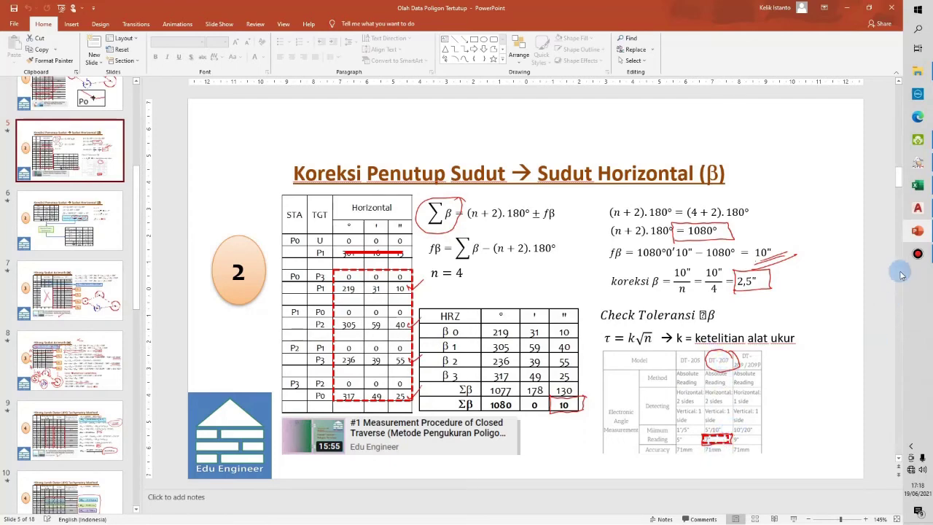
pyautogui.click(918, 186)
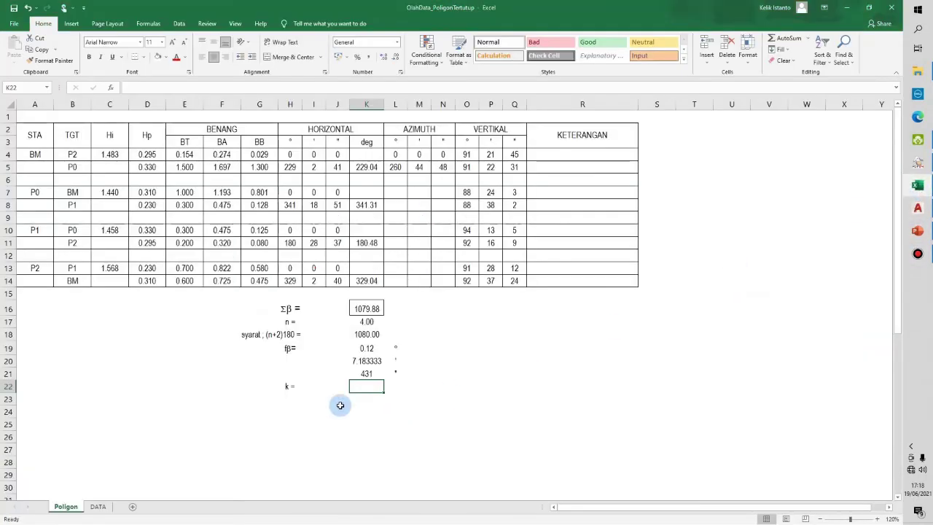
# Enter 7 in K22 as the value of k, with the second mark as its unit in L22.
pyautogui.click(312, 386)
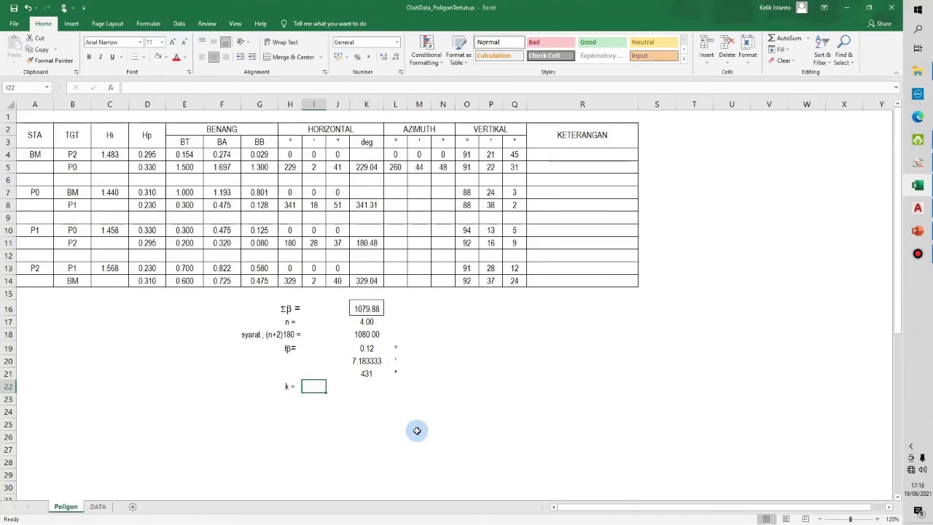
pyautogui.press('Right')
pyautogui.press('Right')
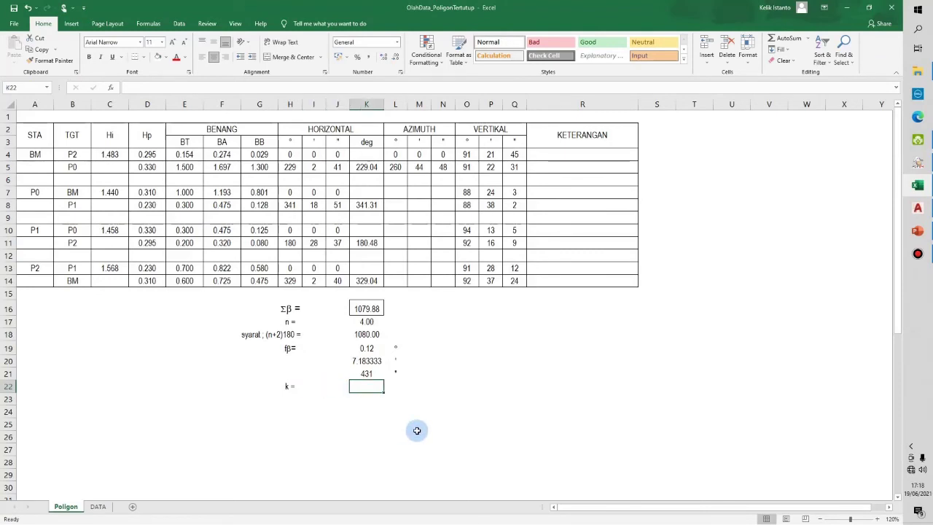
pyautogui.write('7')
pyautogui.press('Right')
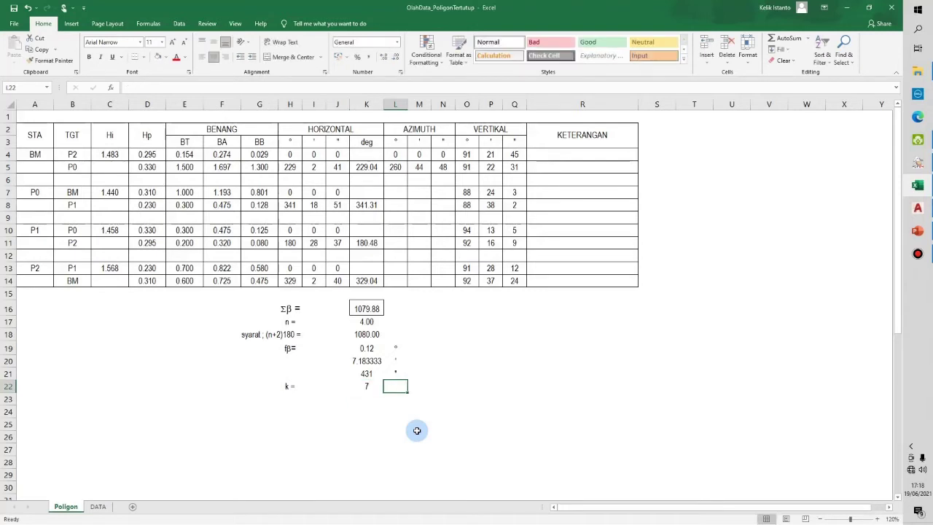
pyautogui.write("'")
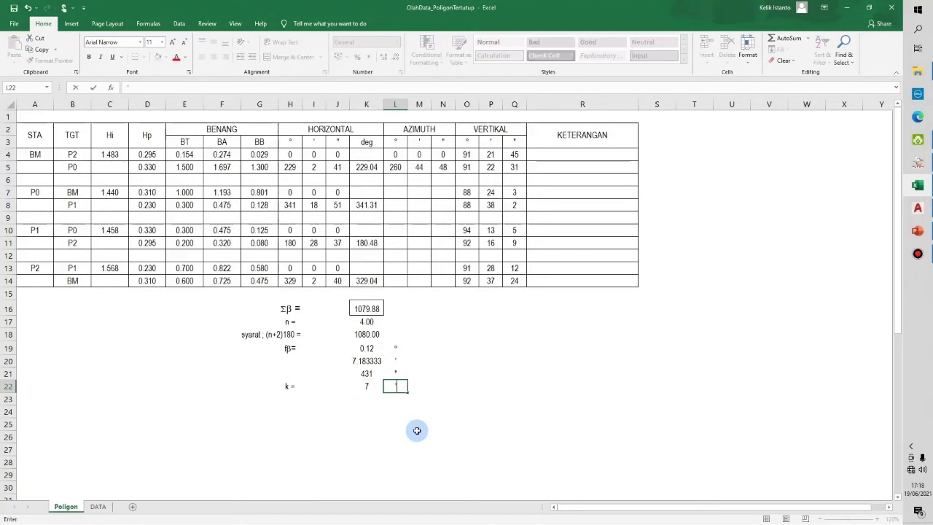
pyautogui.press('Return')
# Enter the label "toleransi; k * sqrt(n) =" in H23 and right-align it.
pyautogui.press('Left')
pyautogui.press('Left')
pyautogui.press('Left')
pyautogui.press('Left')
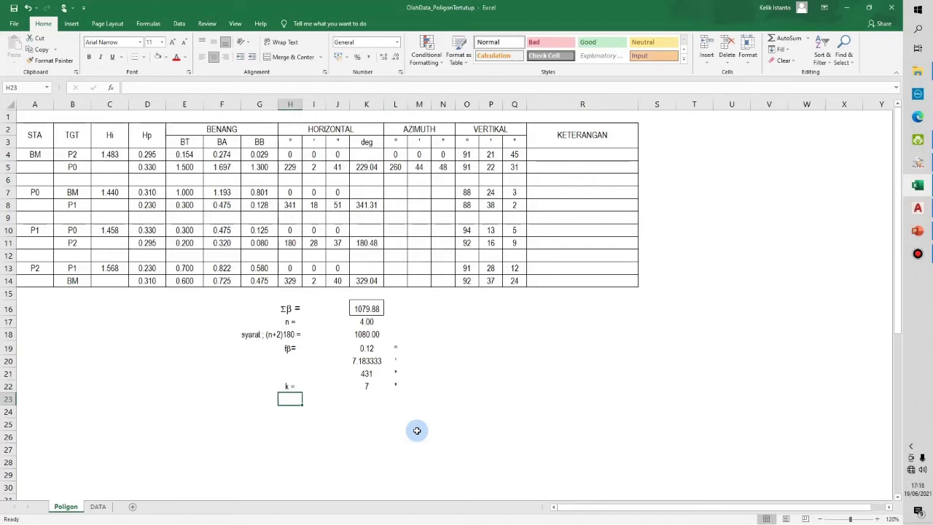
pyautogui.write('tole')
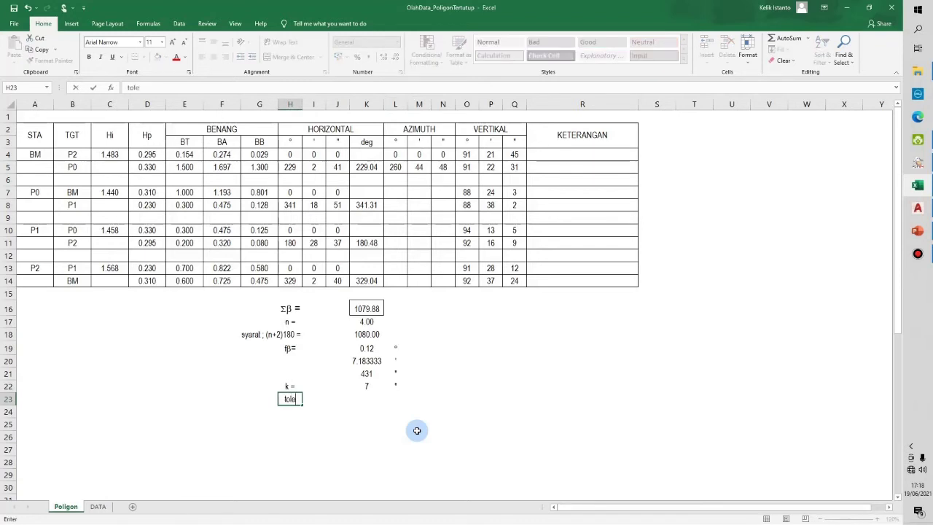
pyautogui.write('ransi; k')
pyautogui.write('° sqrt(n)')
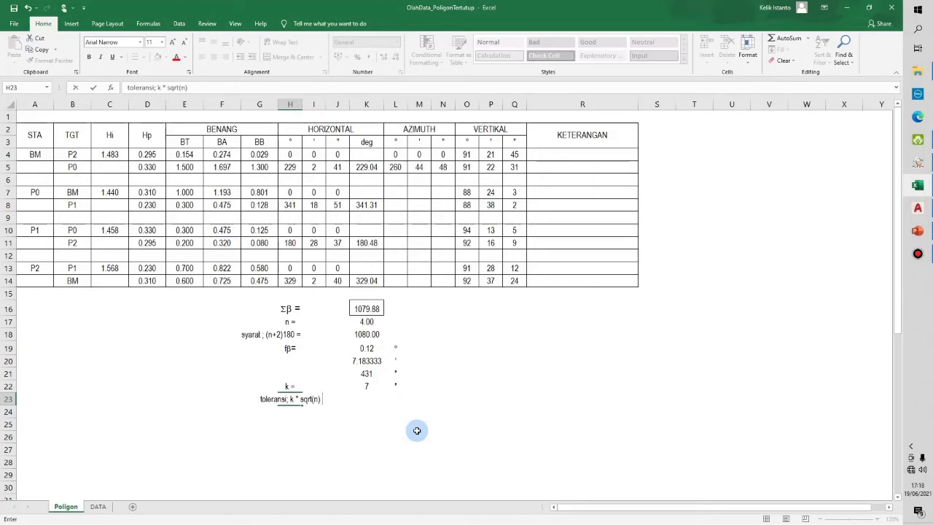
pyautogui.write(' =')
pyautogui.press('Return')
pyautogui.press('Up')
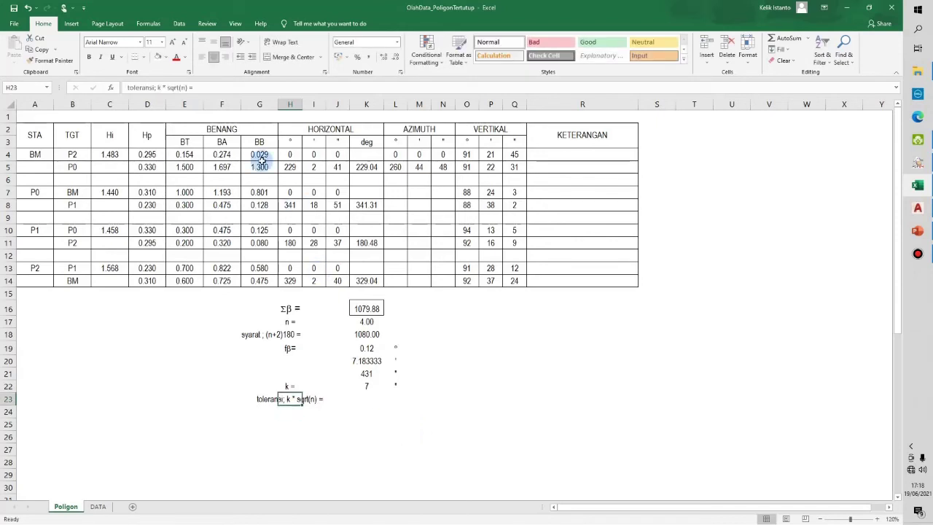
pyautogui.click(225, 57)
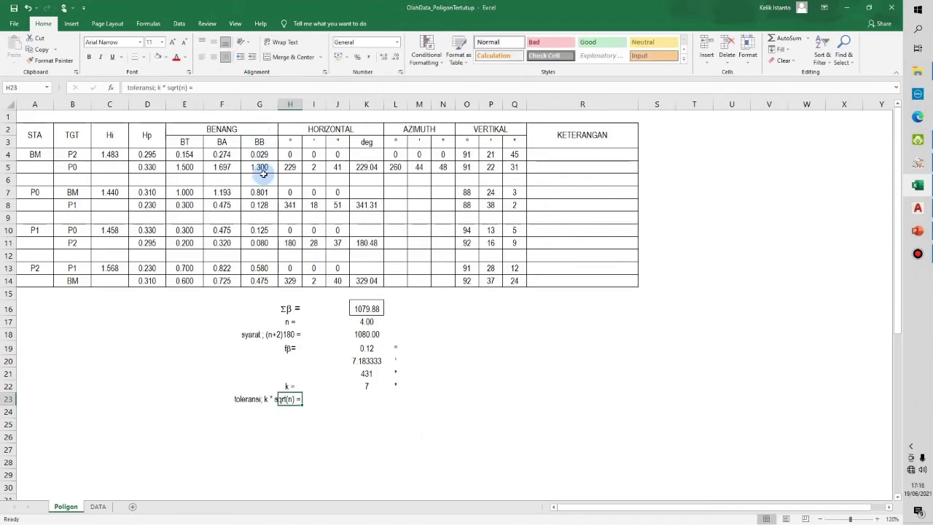
# Enter the formula =K22*(SQRT(K17)) in K23 to compute the angular tolerance.
pyautogui.click(365, 401)
pyautogui.write('=')
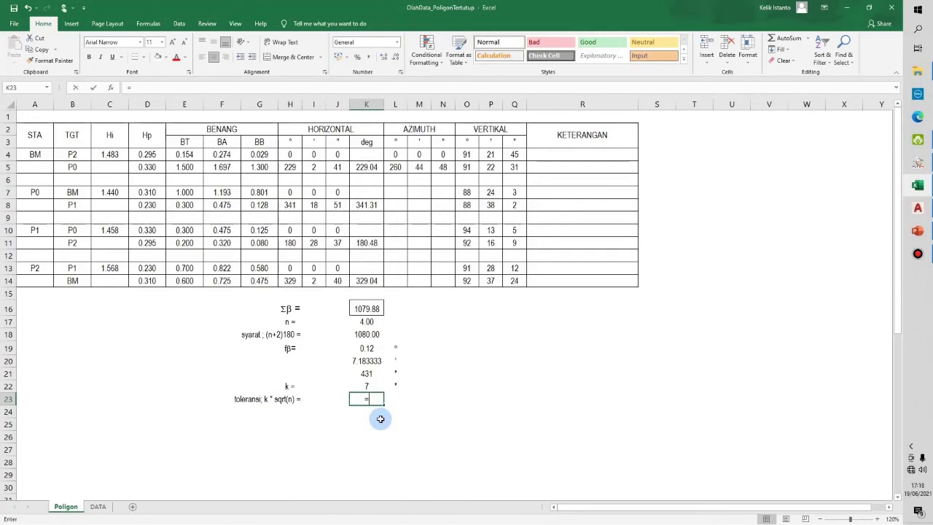
pyautogui.press('Up')
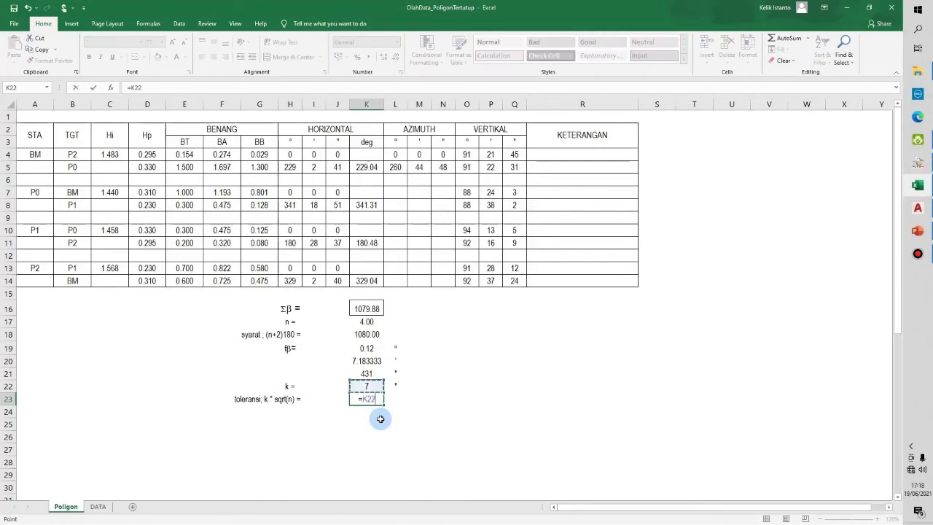
pyautogui.write('*(sqrt')
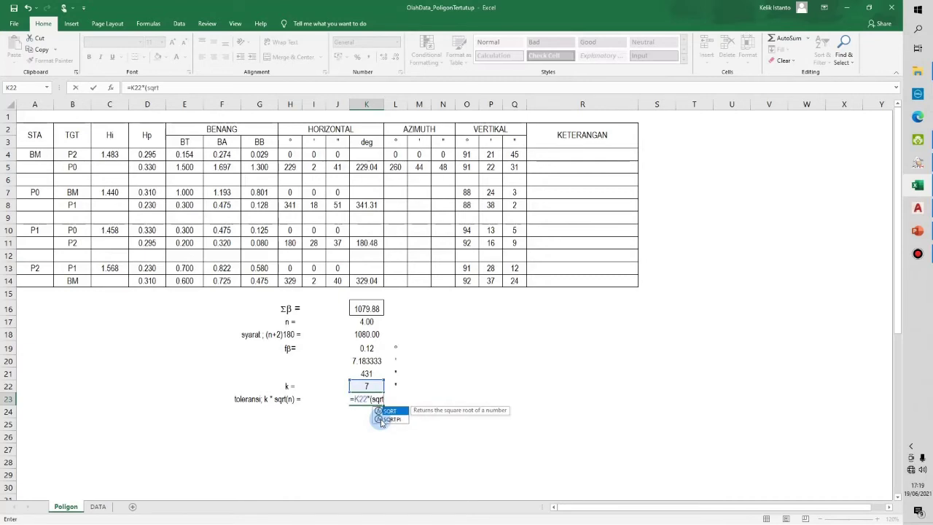
pyautogui.write('(')
pyautogui.press('Up')
pyautogui.press('Up')
pyautogui.press('Up')
pyautogui.press('Up')
pyautogui.press('Up')
pyautogui.press('Up')
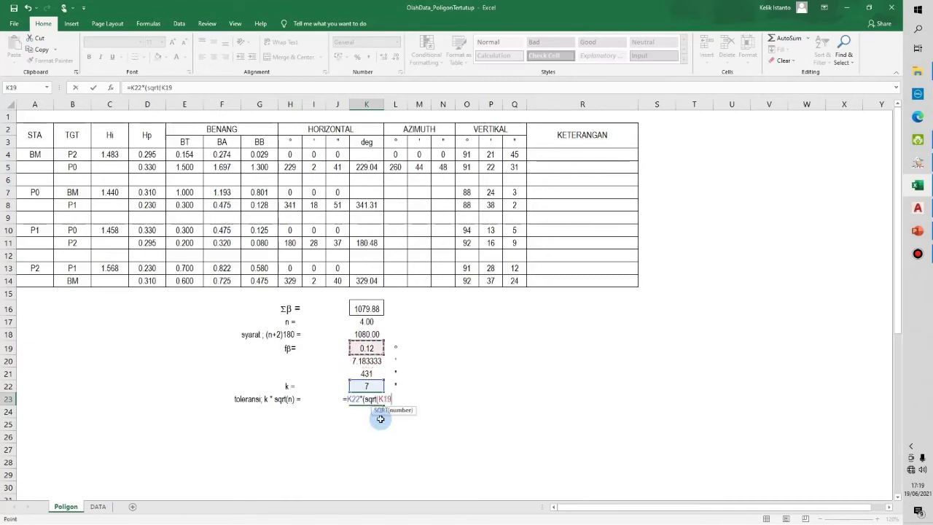
pyautogui.write('))')
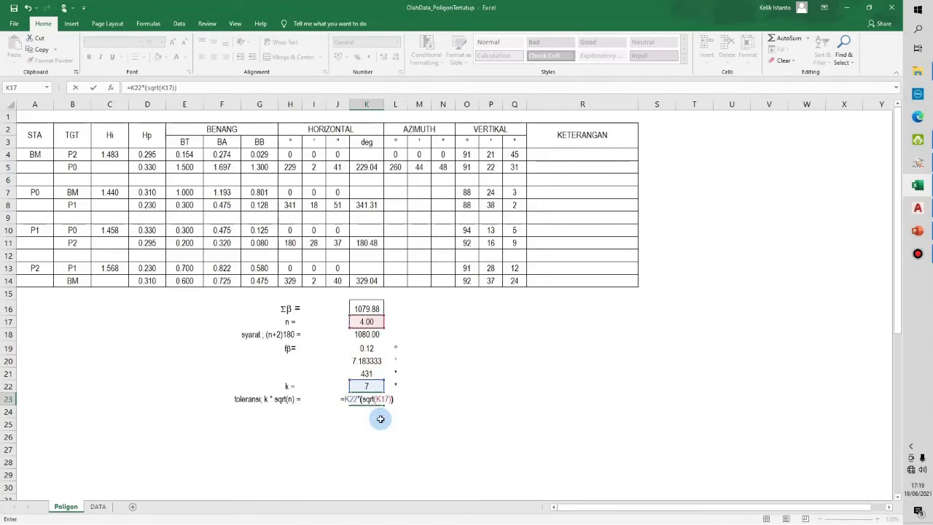
pyautogui.press('Return')
# Copy the second mark from L22 into L23 as the unit of the tolerance.
pyautogui.press('Up')
pyautogui.press('Right')
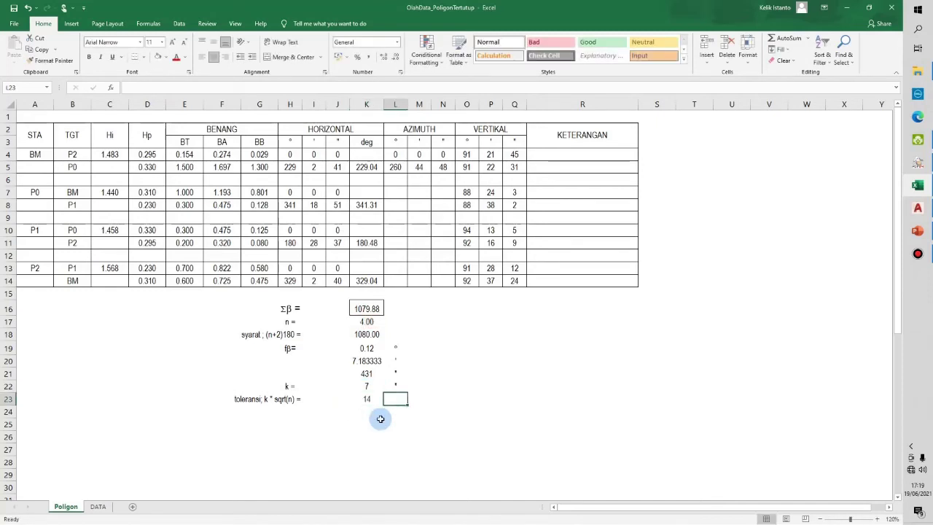
pyautogui.press('Up')
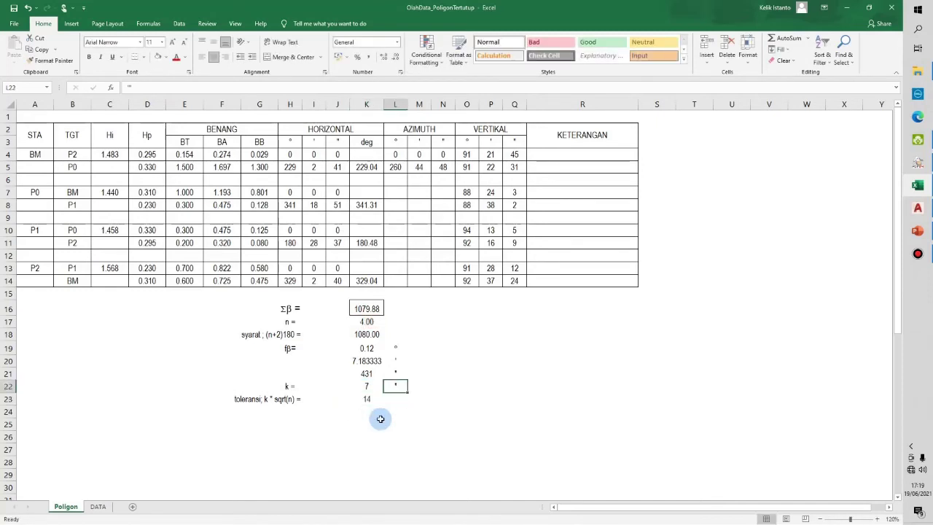
pyautogui.hotkey('ctrl', 'c')
pyautogui.press('Down')
pyautogui.press('Return')
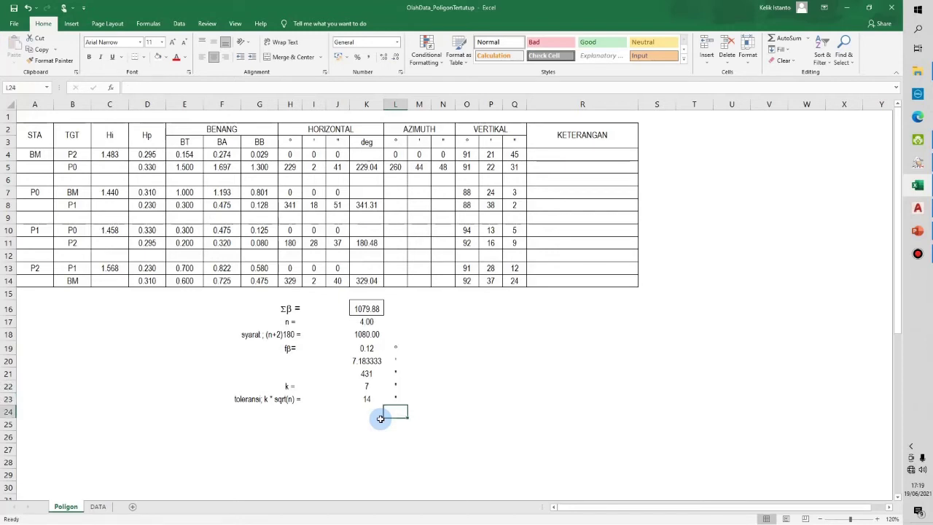
pyautogui.press('Left')
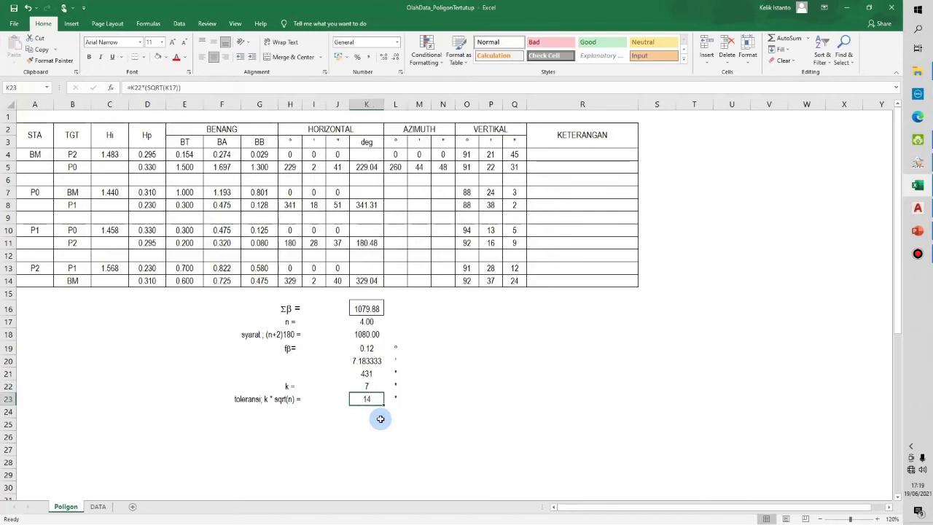
pyautogui.press('Down')
pyautogui.press('Left')
pyautogui.press('Left')
pyautogui.press('Left')
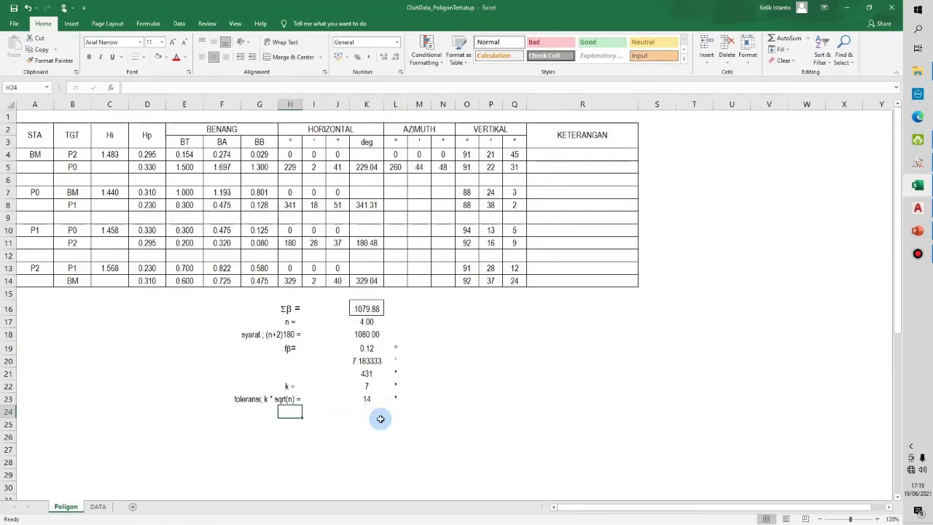
pyautogui.press('Right')
pyautogui.press('Right')
pyautogui.press('Right')
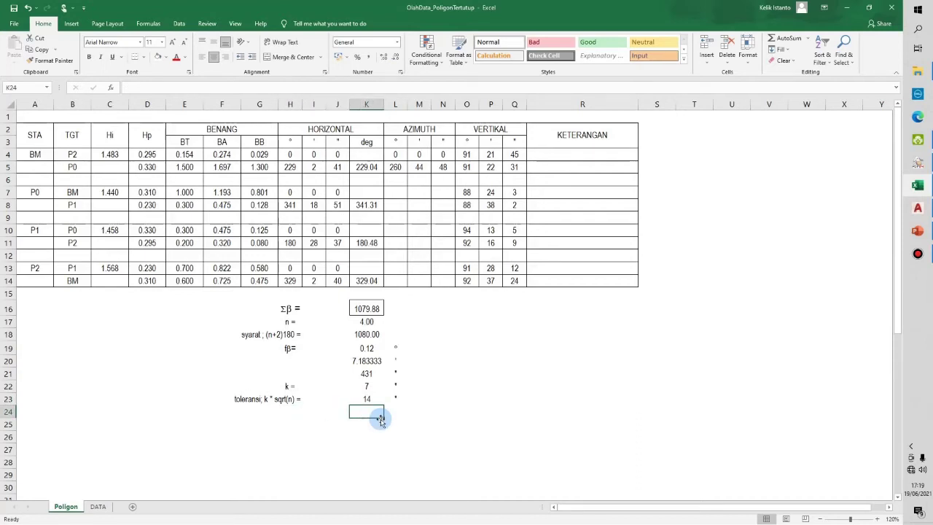
pyautogui.press('Left')
pyautogui.press('Left')
pyautogui.press('Left')
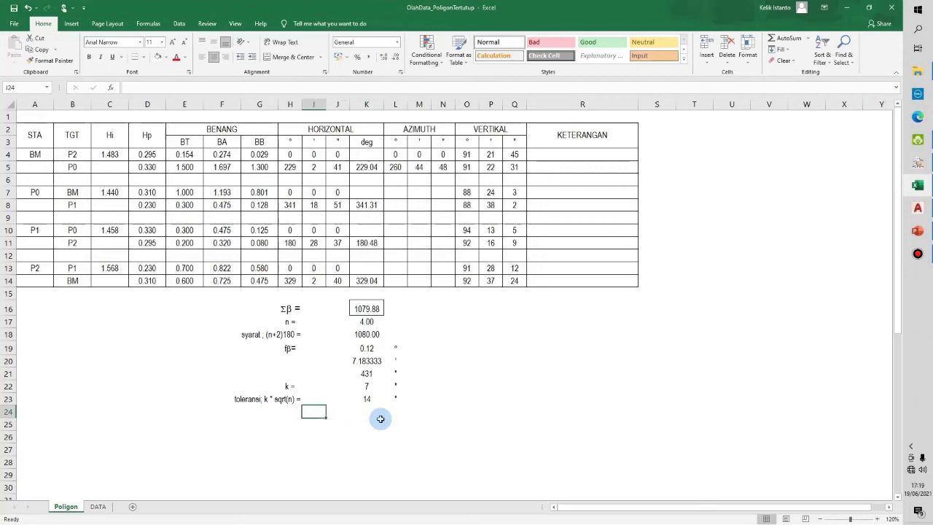
pyautogui.press('Right')
pyautogui.press('Right')
pyautogui.press('Right')
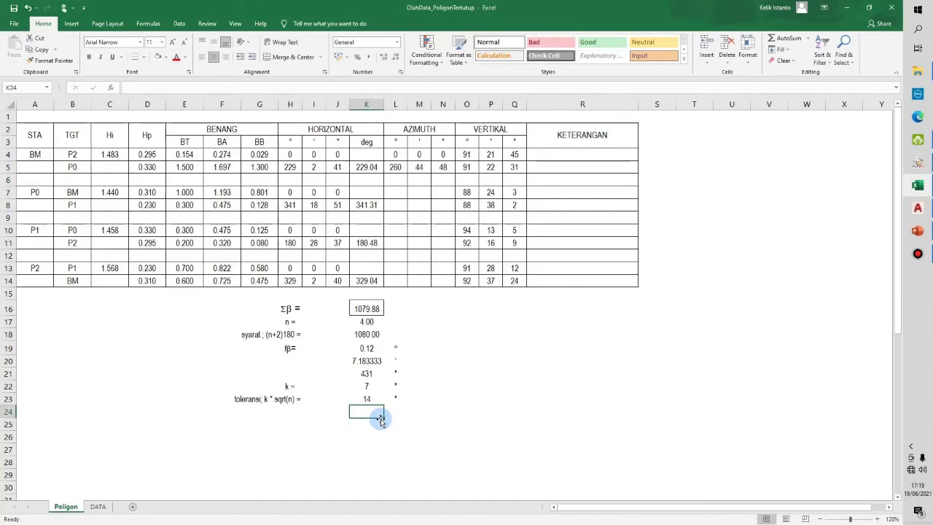
# Enter the label "check =" in H24, below the tolerance label.
pyautogui.press('Left')
pyautogui.press('Left')
pyautogui.press('Left')
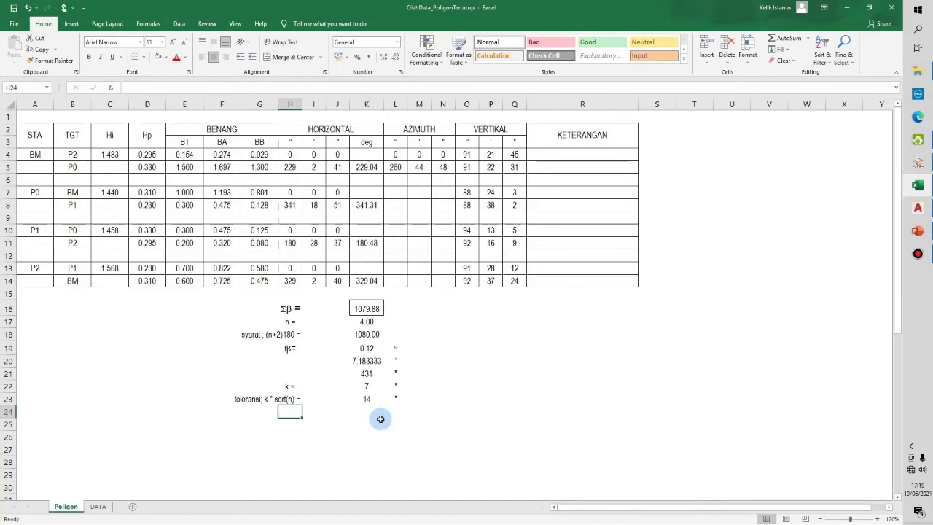
pyautogui.write('check')
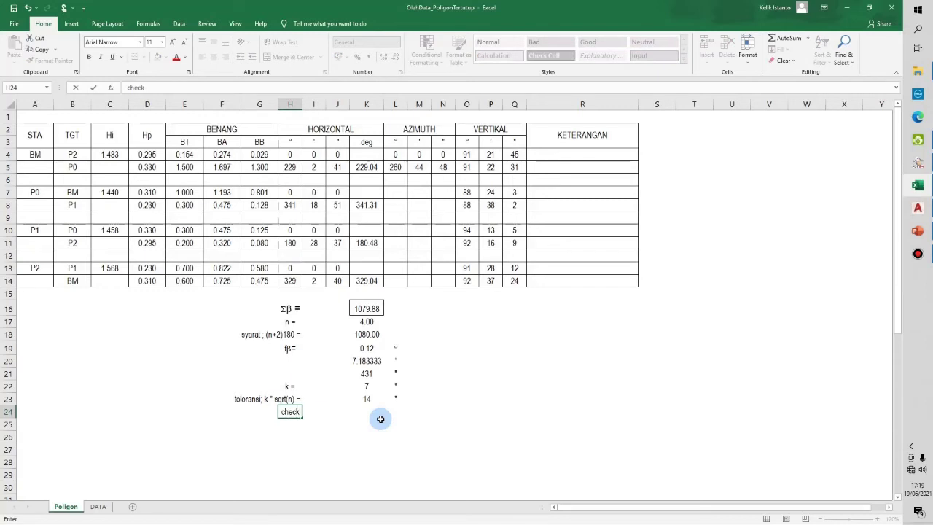
pyautogui.write(' =')
pyautogui.hotkey('ctrl', 'Return')
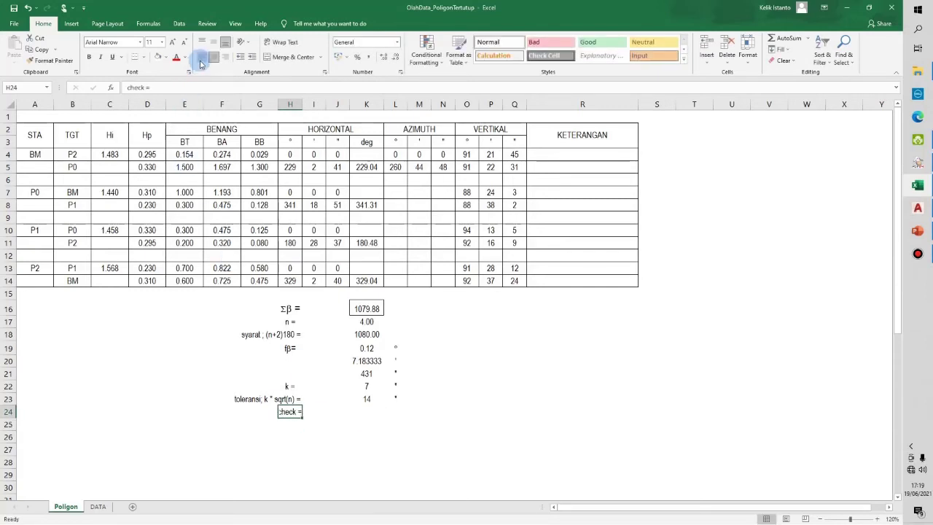
# Enter =IF(K21<K23;"Perhitungan dapat Dilanjutkan";"Lakukan Pengukuran Ulang") in K24 to check the misclosure against the tolerance.
pyautogui.click(361, 412)
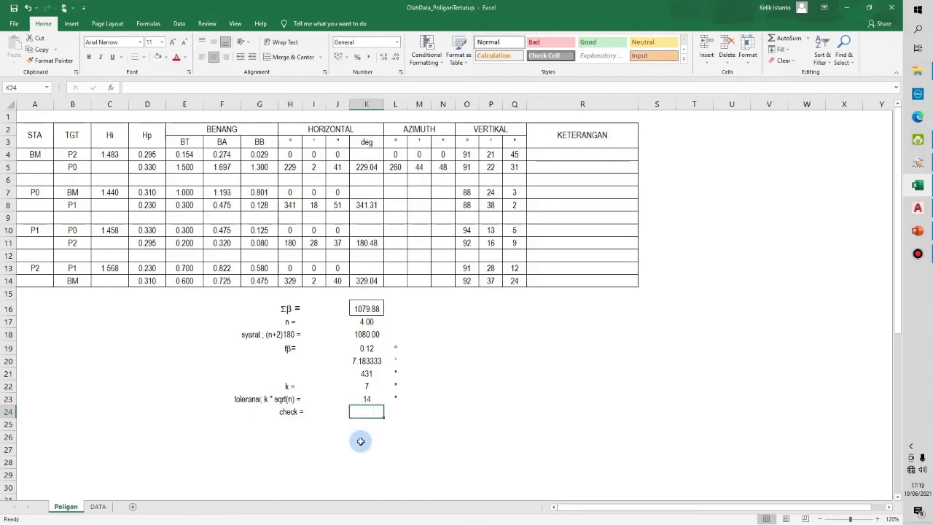
pyautogui.write('=')
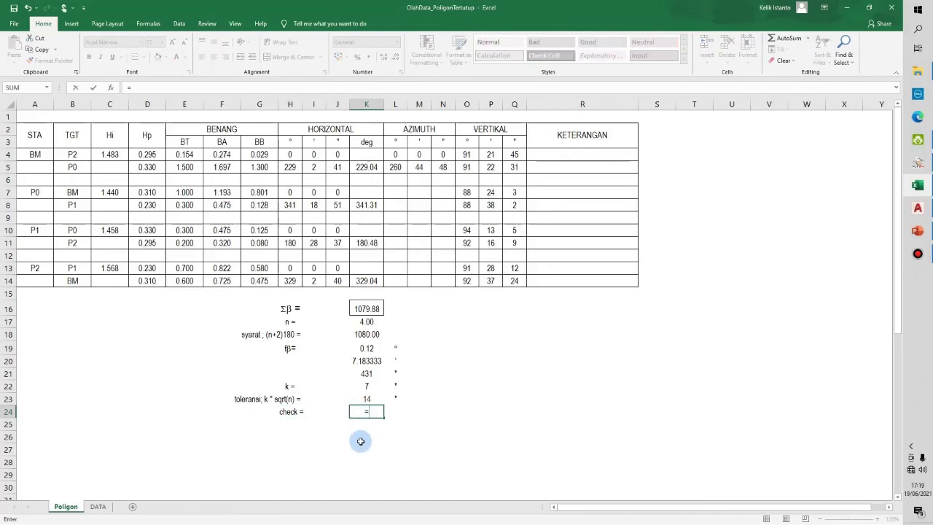
pyautogui.write('if(')
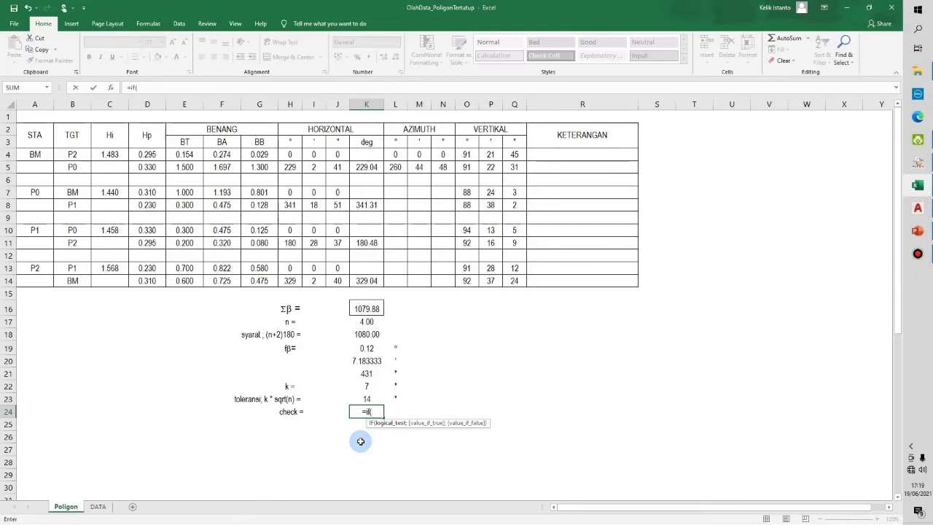
pyautogui.press('Up')
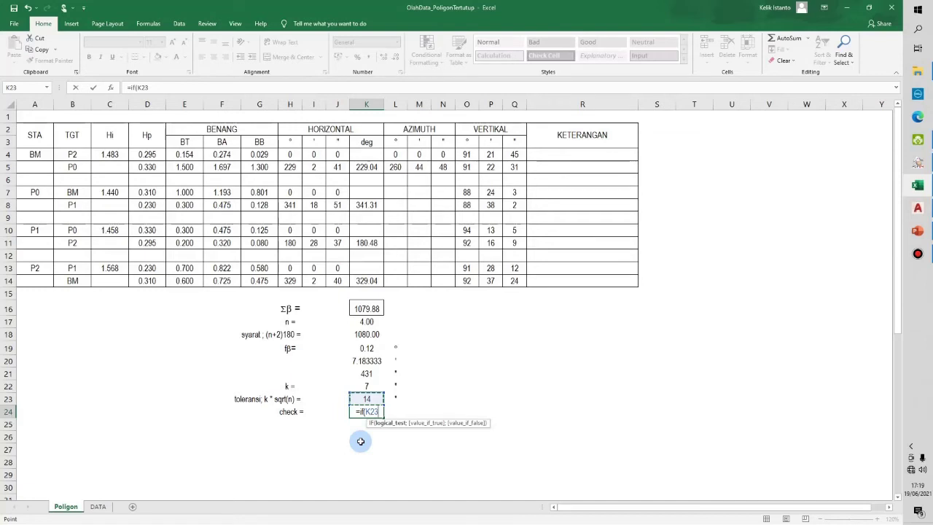
pyautogui.press('Up')
pyautogui.press('Up')
pyautogui.press('Up')
pyautogui.press('Down')
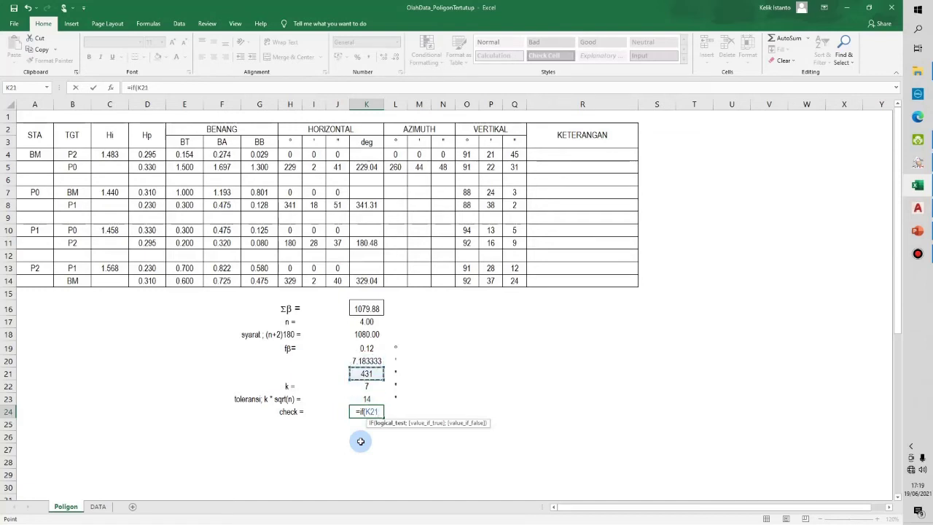
pyautogui.write('<')
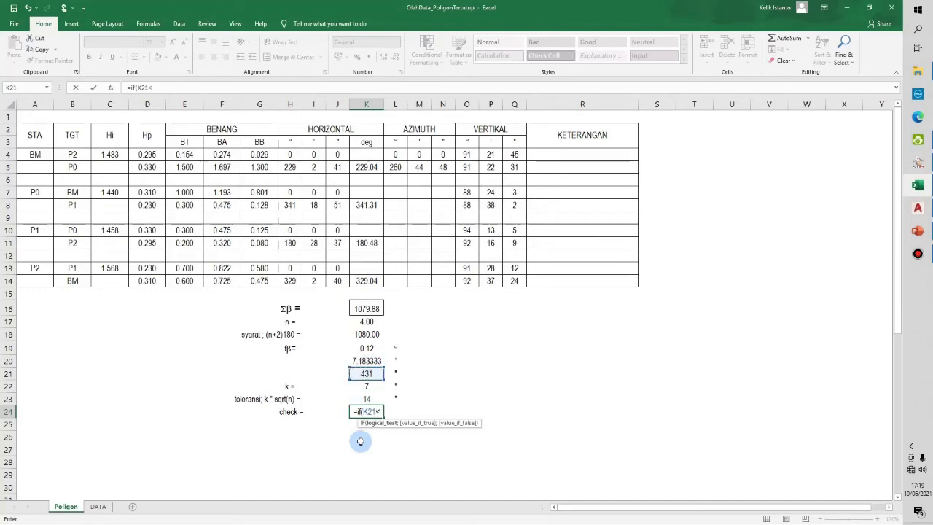
pyautogui.press('Up')
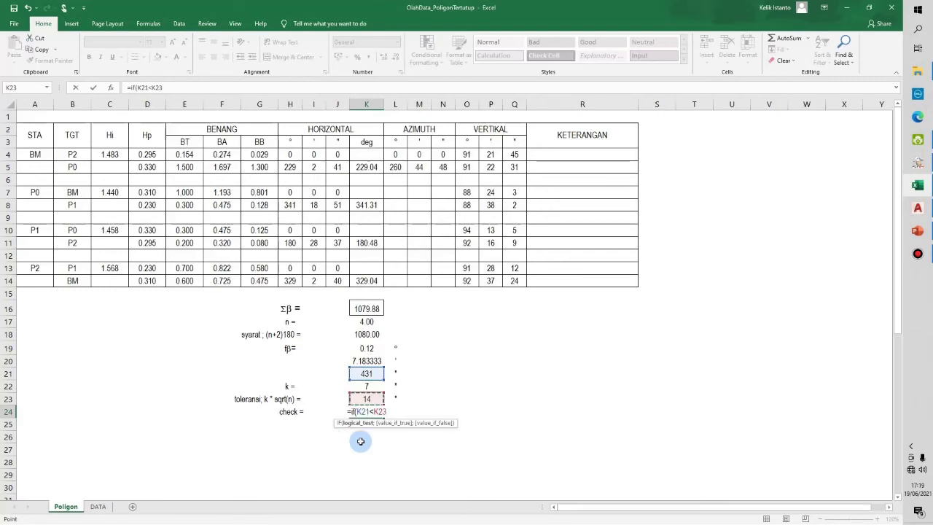
pyautogui.write(';')
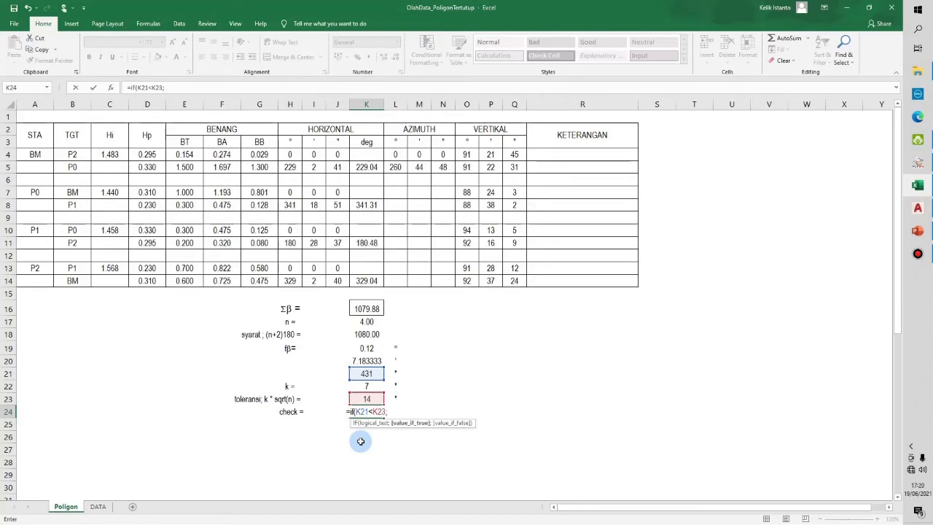
pyautogui.write('"')
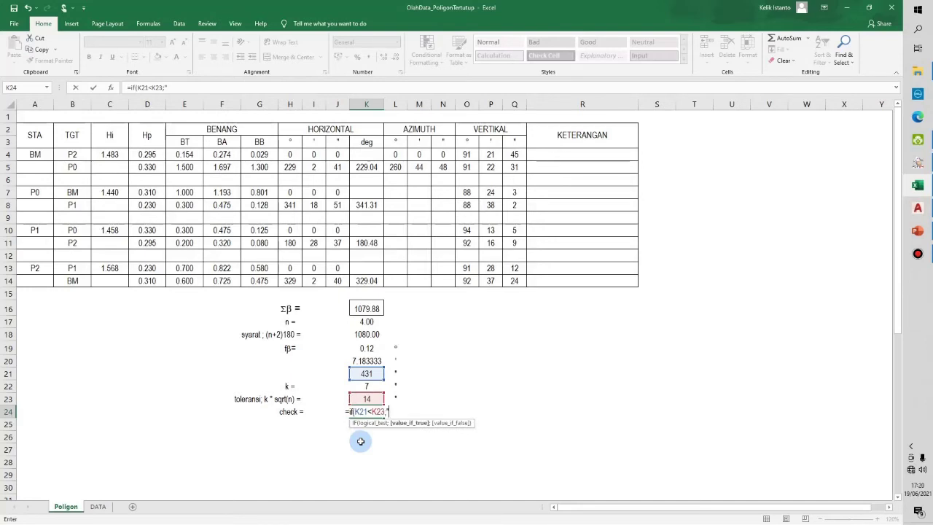
pyautogui.write('OK')
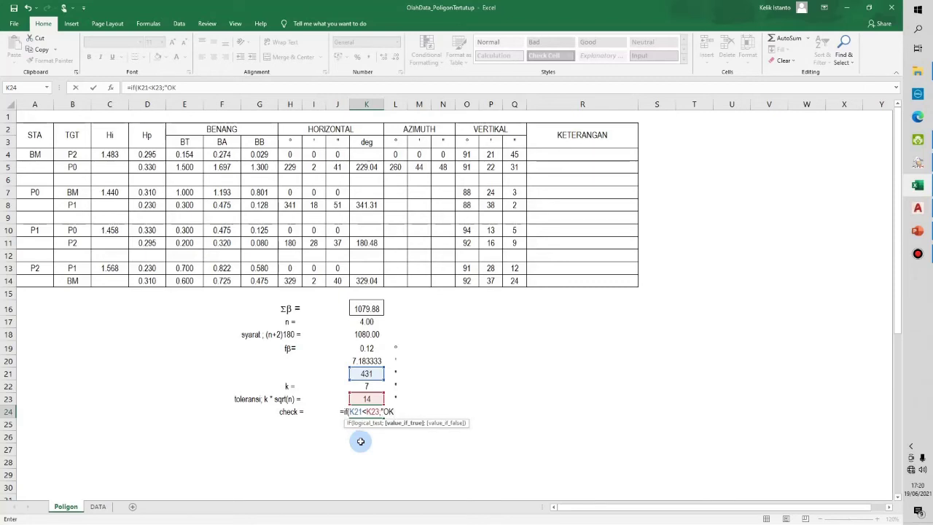
pyautogui.press('BackSpace')
pyautogui.press('BackSpace')
pyautogui.write('Pe')
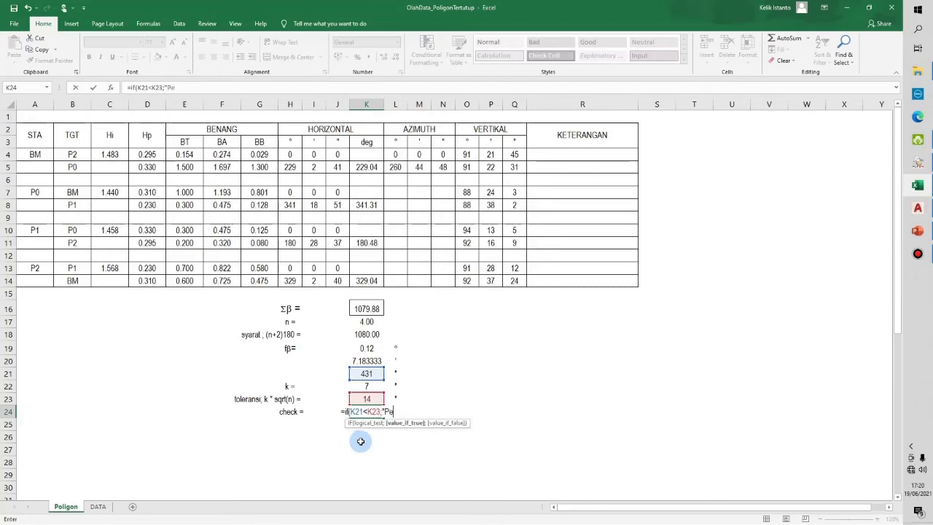
pyautogui.write('rhitun')
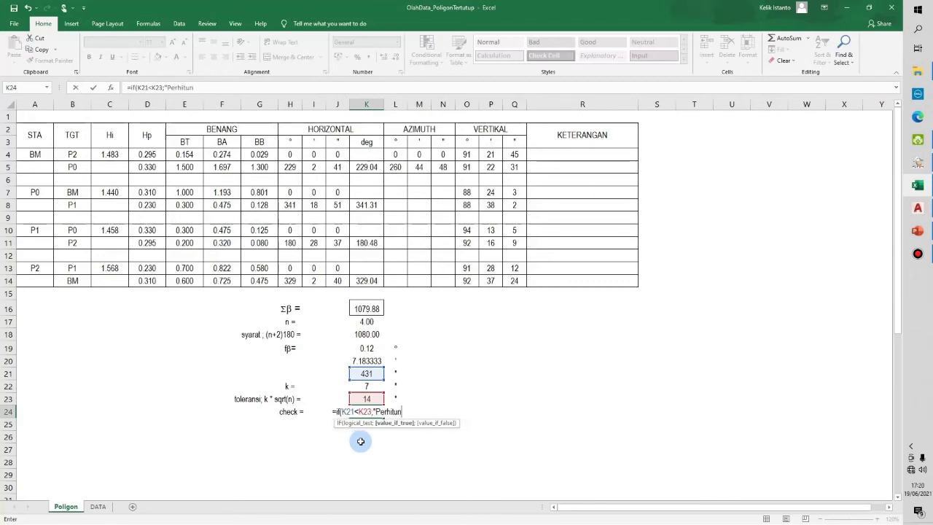
pyautogui.write('gan dapat')
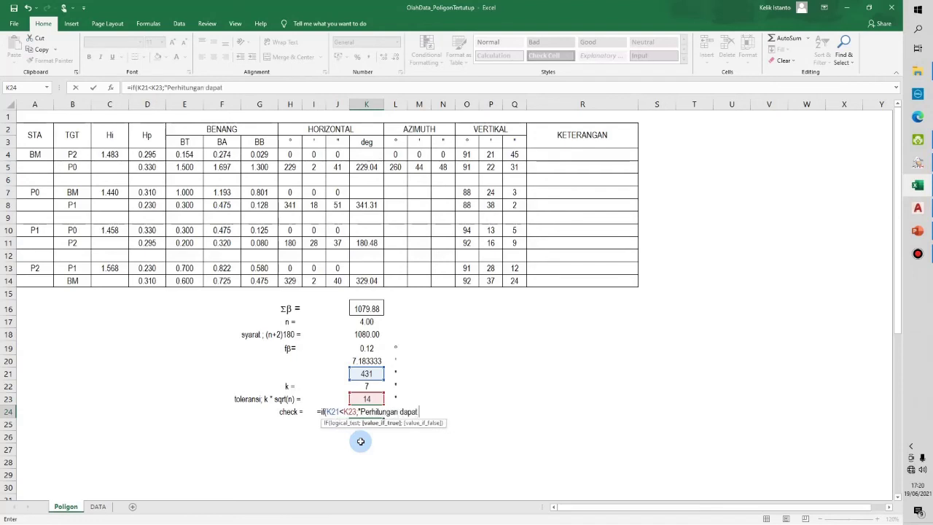
pyautogui.write(' Dilan')
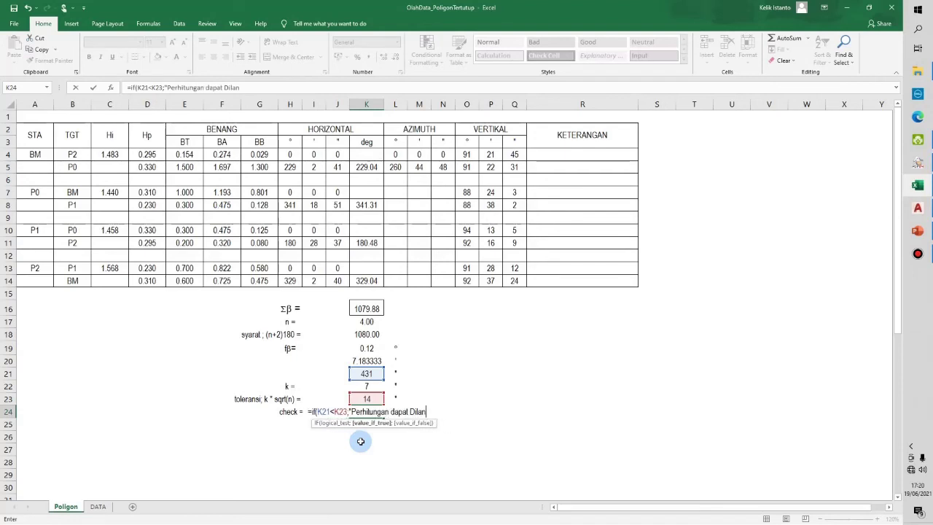
pyautogui.write('jutkan')
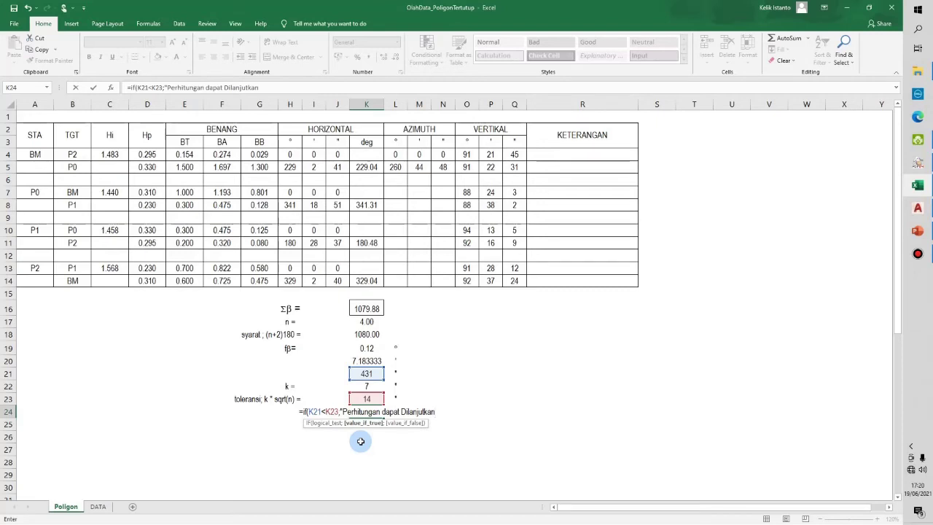
pyautogui.write('";')
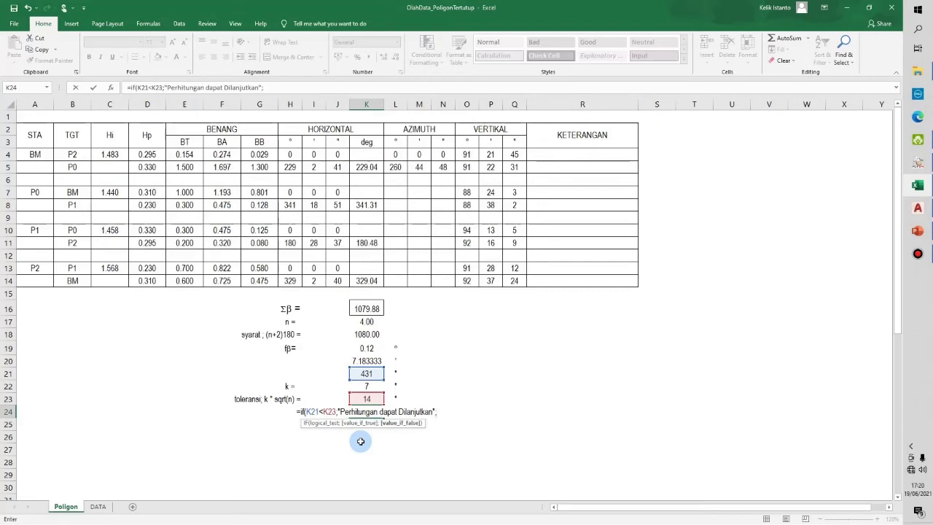
pyautogui.write('"')
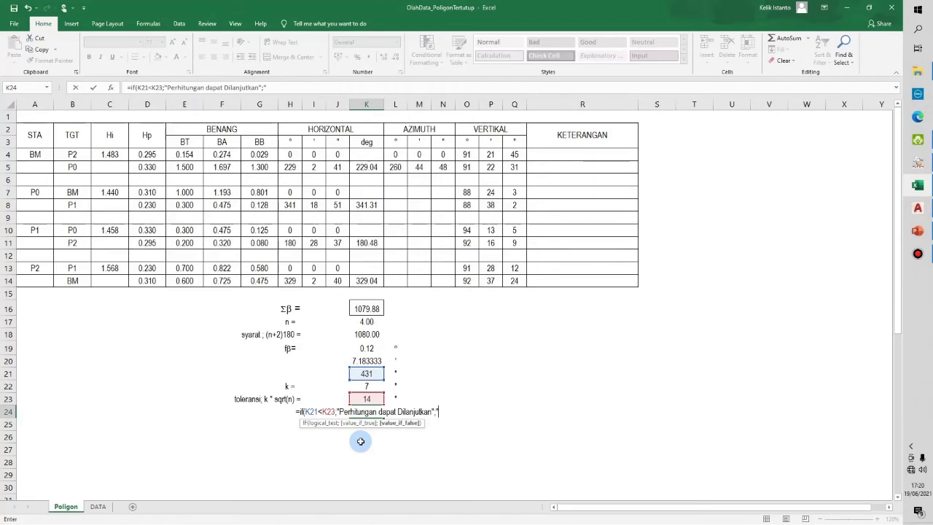
pyautogui.write('Lakukan')
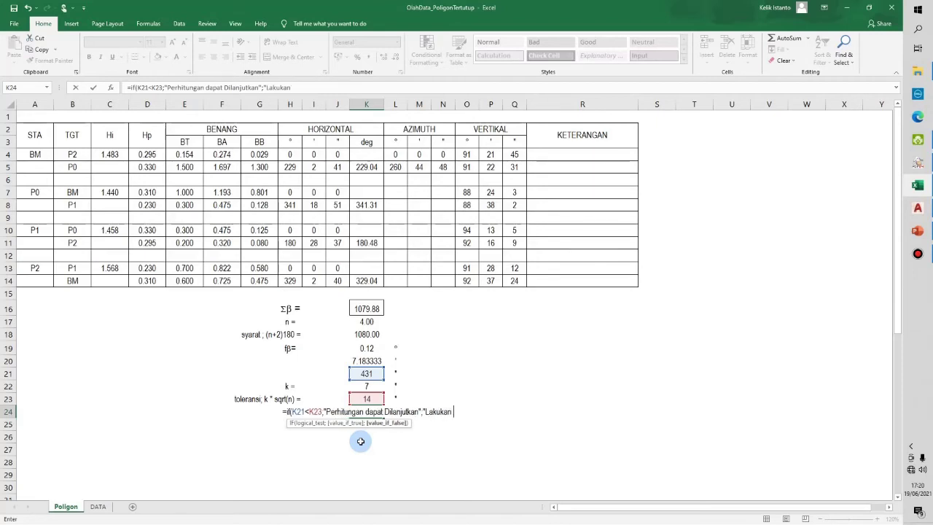
pyautogui.write(' Penguku')
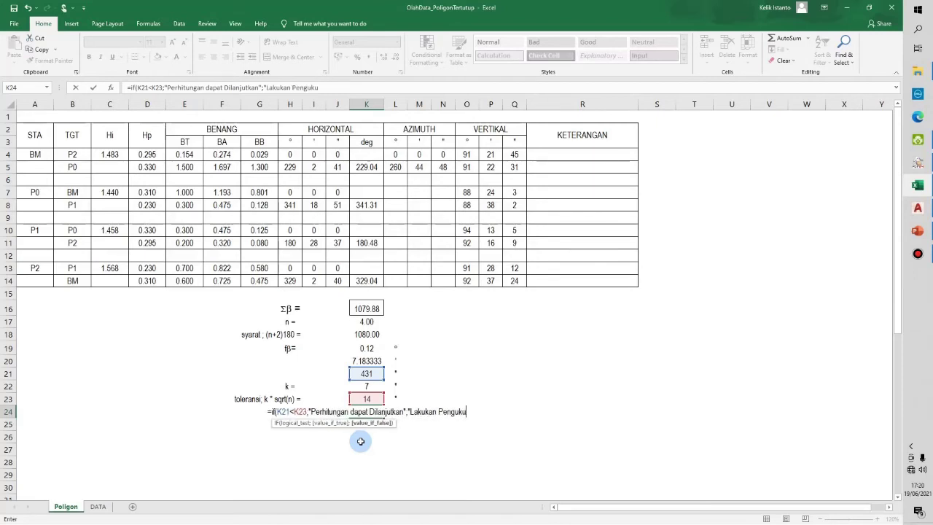
pyautogui.write('ran U')
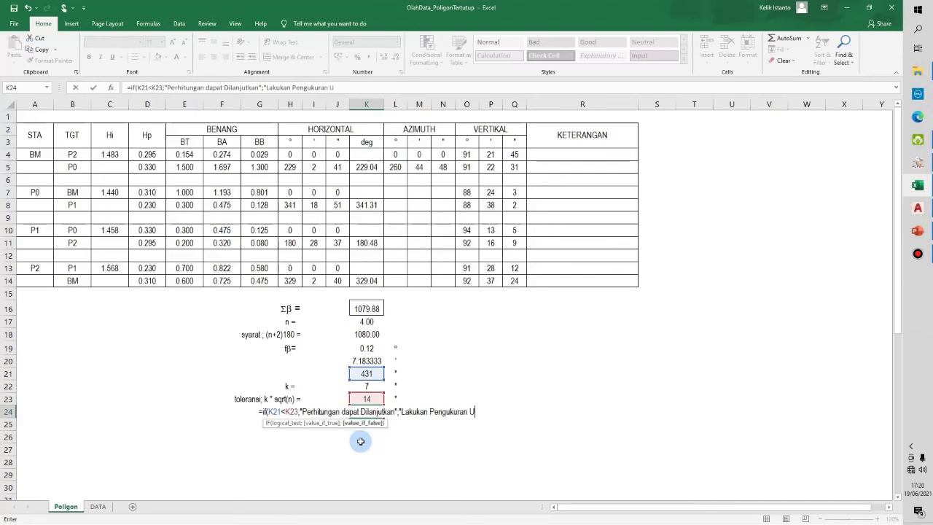
pyautogui.write('lang"')
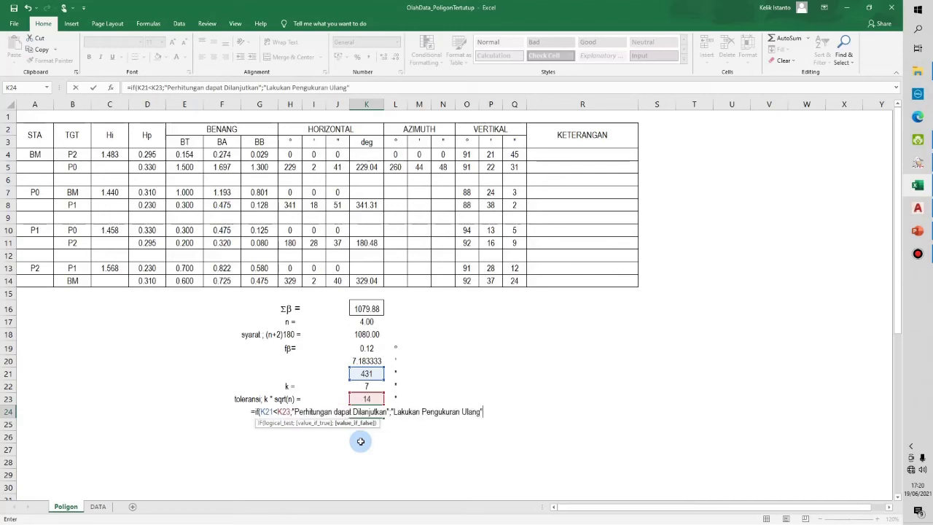
pyautogui.write(')')
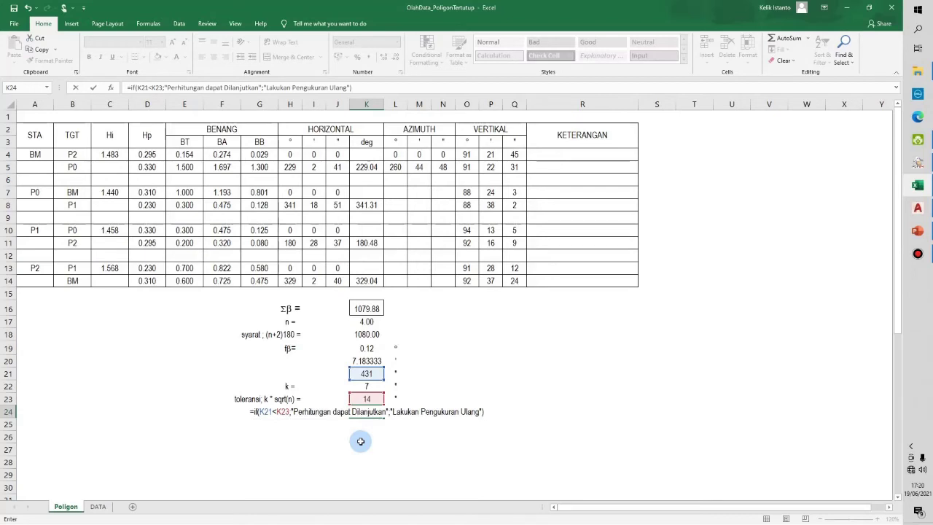
pyautogui.press('Return')
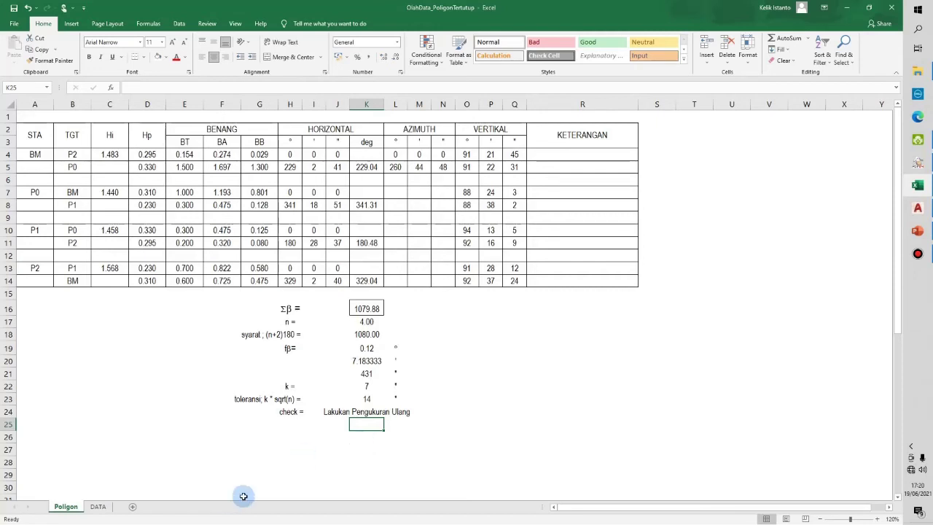
pyautogui.click(366, 412)
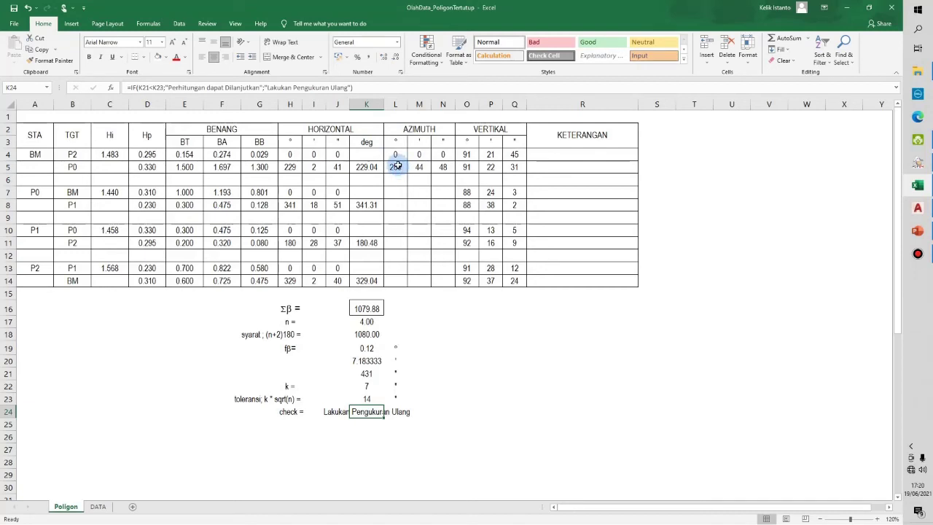
# Insert one blank column L between the HORIZONTAL and AZIMUTH columns, undoing any extra column insertion.
pyautogui.click(397, 166)
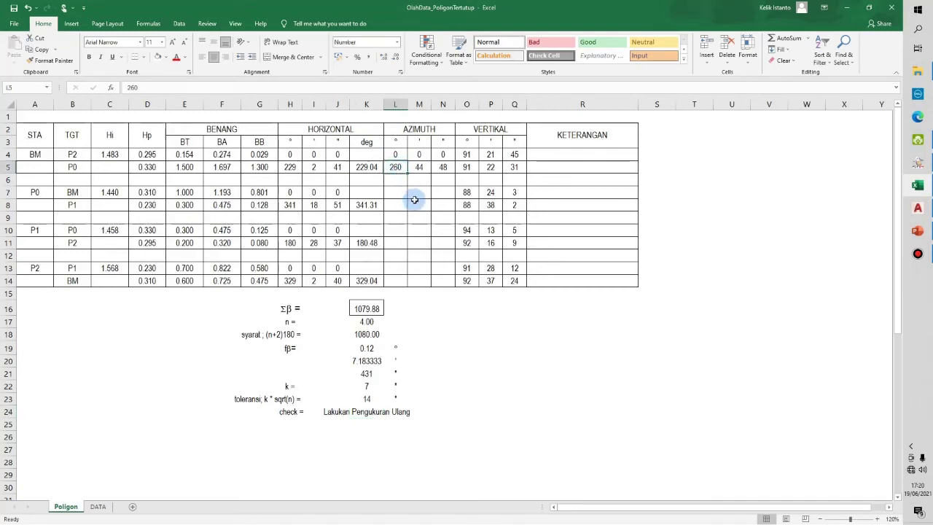
pyautogui.hotkey('ctrl', 'shift', '=')
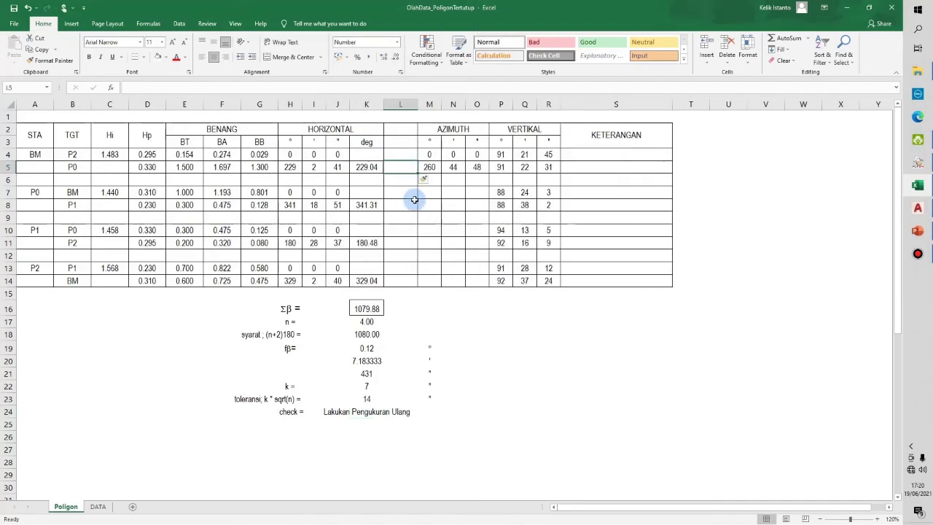
pyautogui.hotkey('ctrl', 'shift', '=')
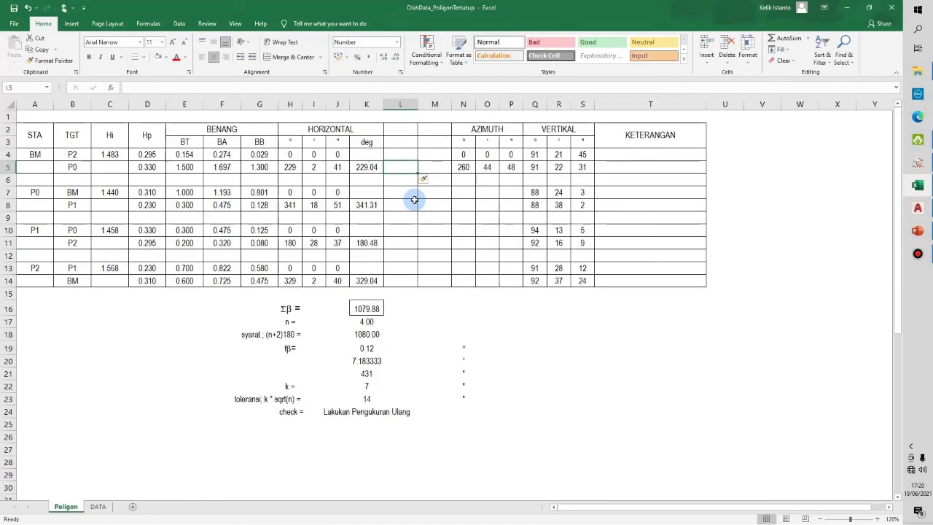
pyautogui.hotkey('ctrl', 'z')
# Enter the header "HRZ Terkoreksi" in L2 and widen column L to fit it on one line.
pyautogui.press('Up')
pyautogui.press('Up')
pyautogui.press('Up')
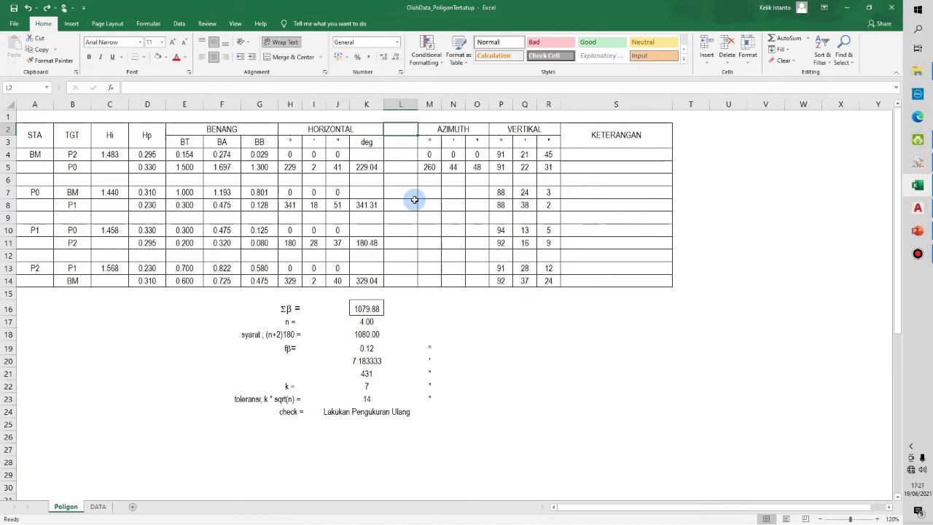
pyautogui.write('HRZ')
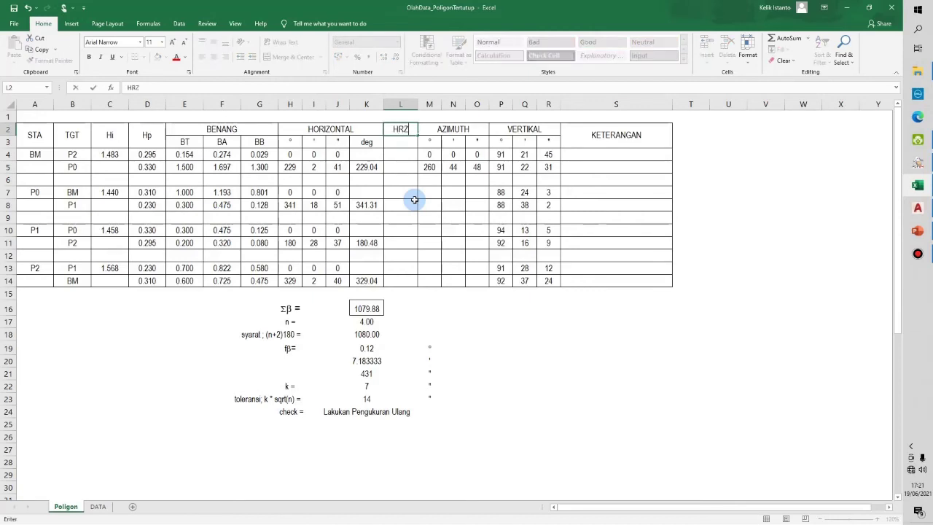
pyautogui.write(' Terkoreksi')
pyautogui.press('Return')
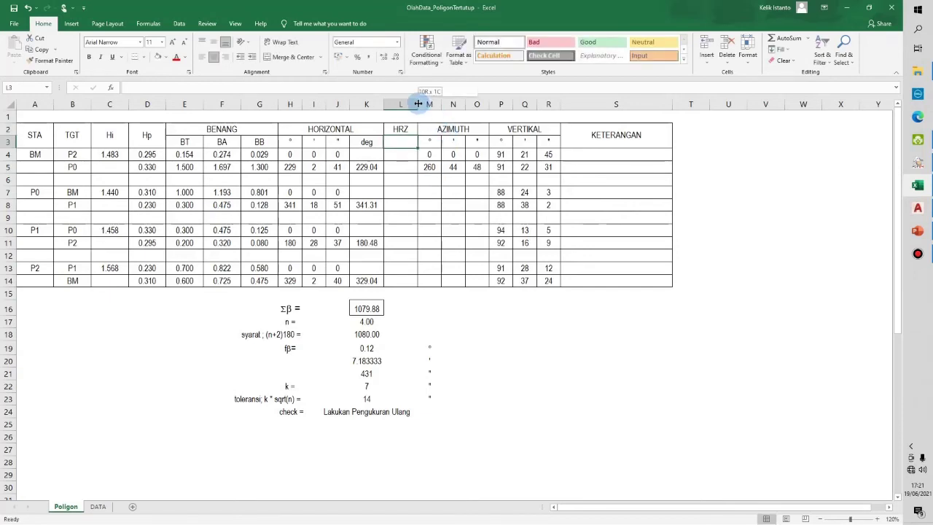
pyautogui.moveTo(418, 105); pyautogui.dragTo(471, 104)
# Enter =K5+($K$19/$K$17) in L5 to correct the first horizontal angle by its share of the misclosure.
pyautogui.click(421, 165)
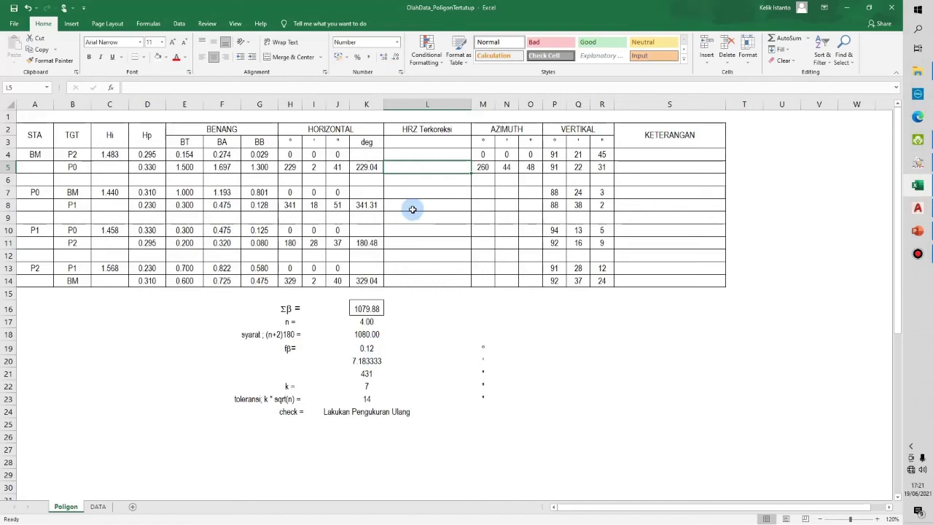
pyautogui.write('=')
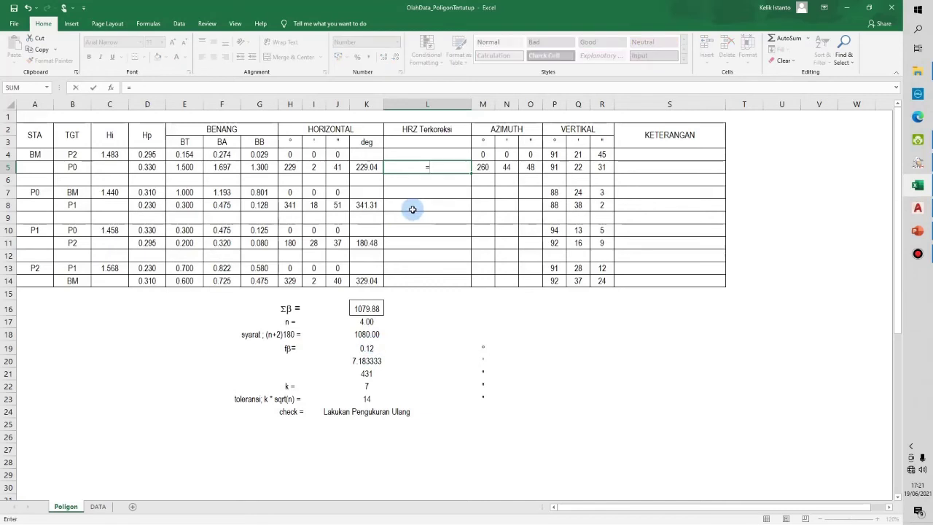
pyautogui.press('Left')
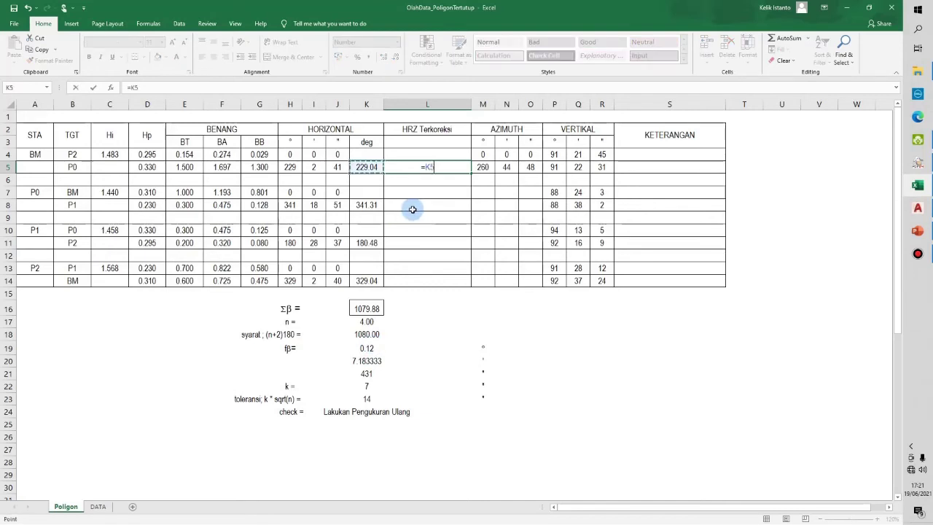
pyautogui.write('+(')
pyautogui.click(370, 349)
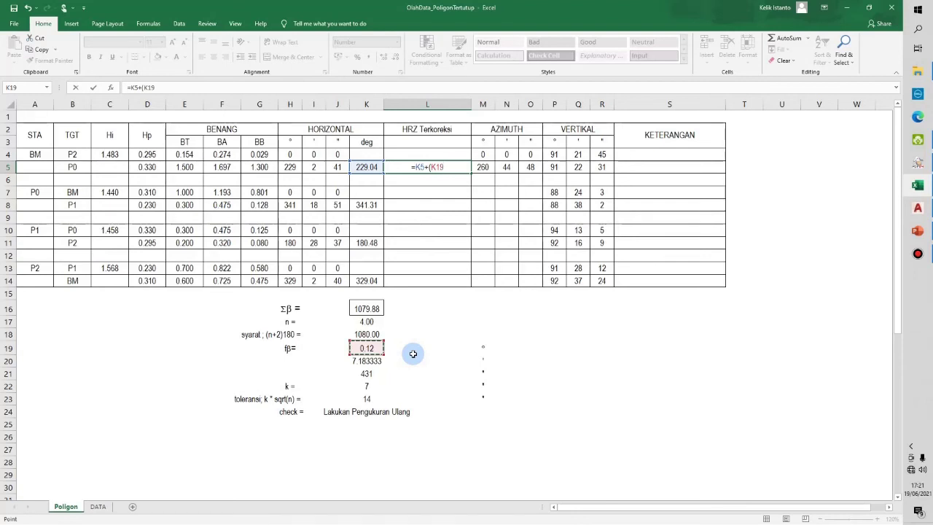
pyautogui.write('/')
pyautogui.click(374, 323)
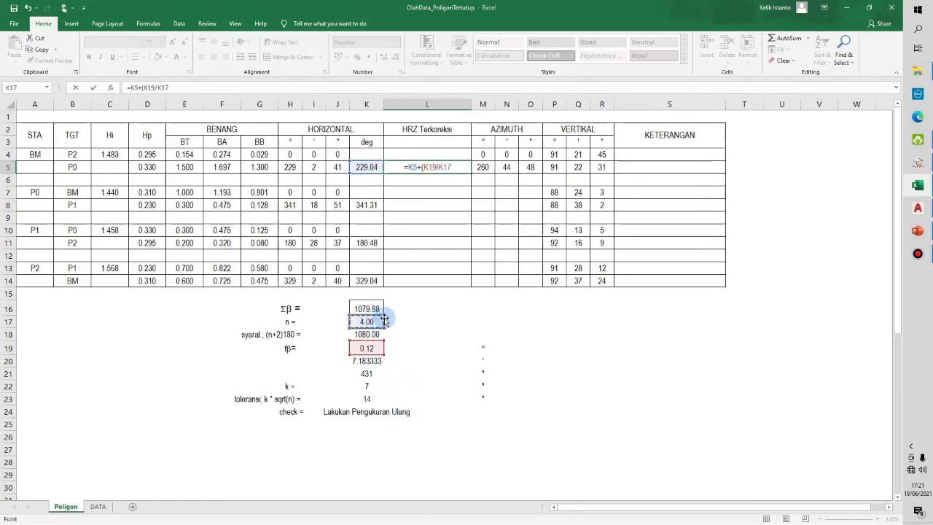
pyautogui.write(')')
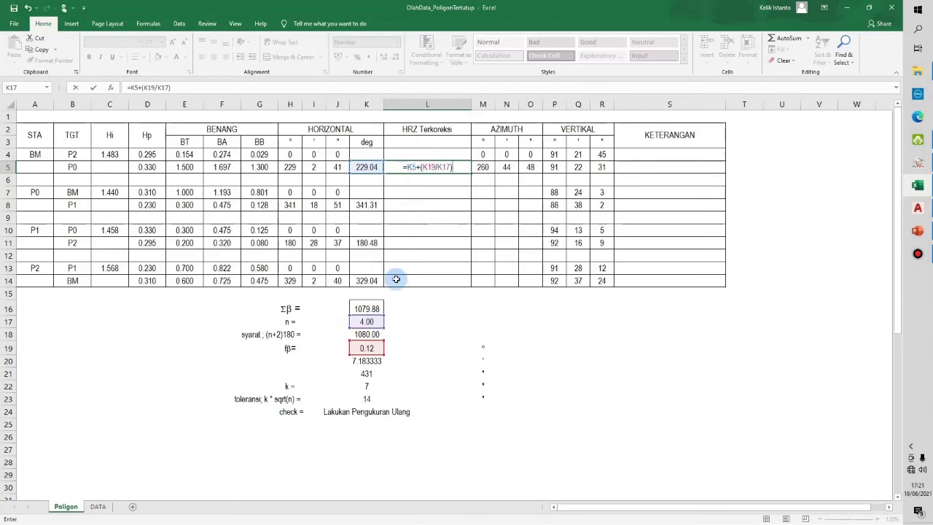
pyautogui.click(429, 167)
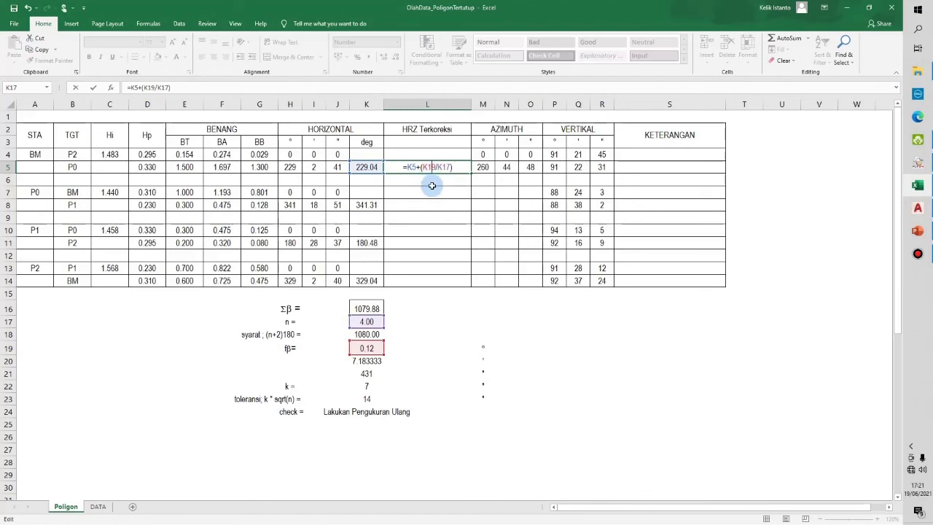
pyautogui.press('F4')
pyautogui.click(450, 166)
pyautogui.press('F4')
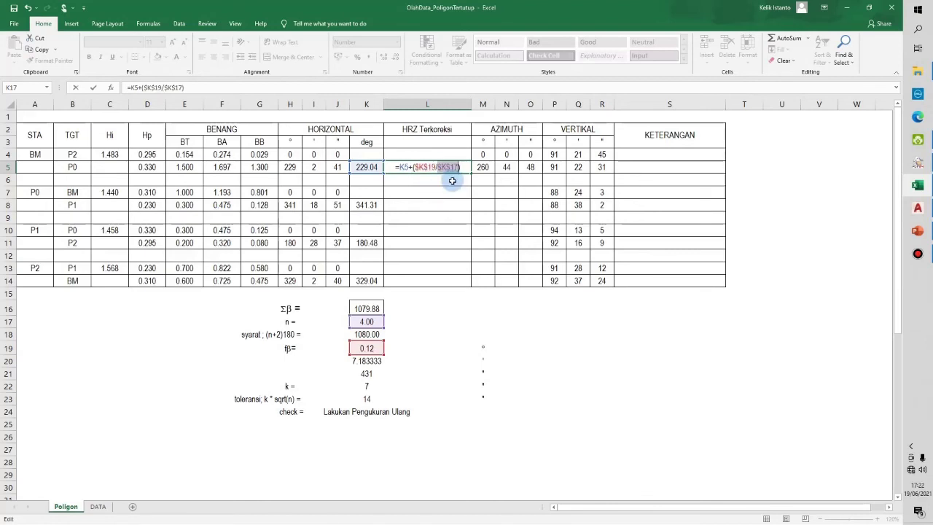
pyautogui.press('Return')
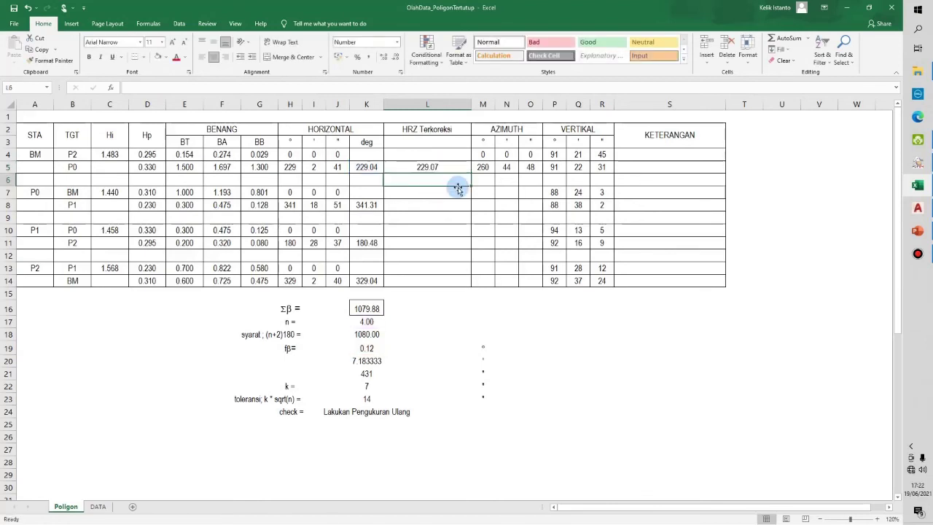
# Copy the corrected-angle formula from L5 to L8, L11 and L14.
pyautogui.press('Up')
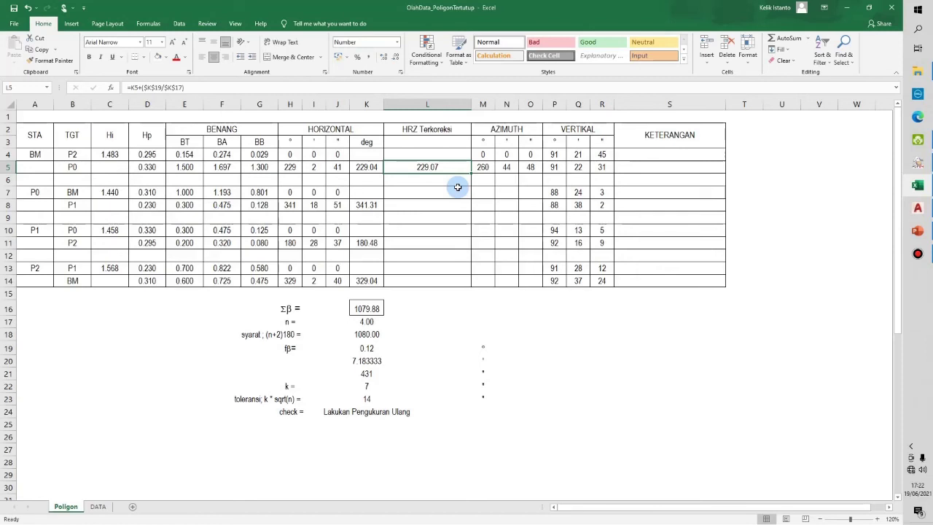
pyautogui.hotkey('ctrl', 'c')
pyautogui.press('Down')
pyautogui.press('Down')
pyautogui.press('Down')
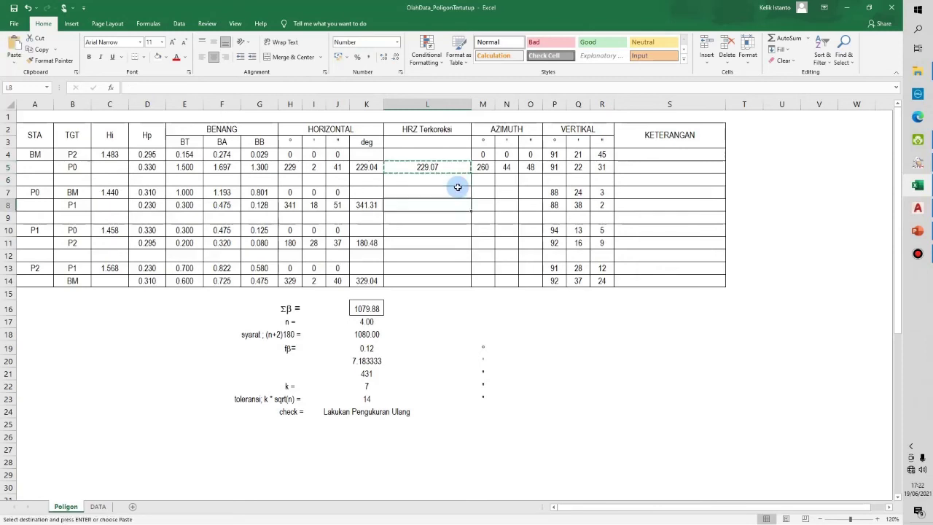
pyautogui.keyDown('ctrl'); pyautogui.click(428, 242); pyautogui.keyUp('ctrl')
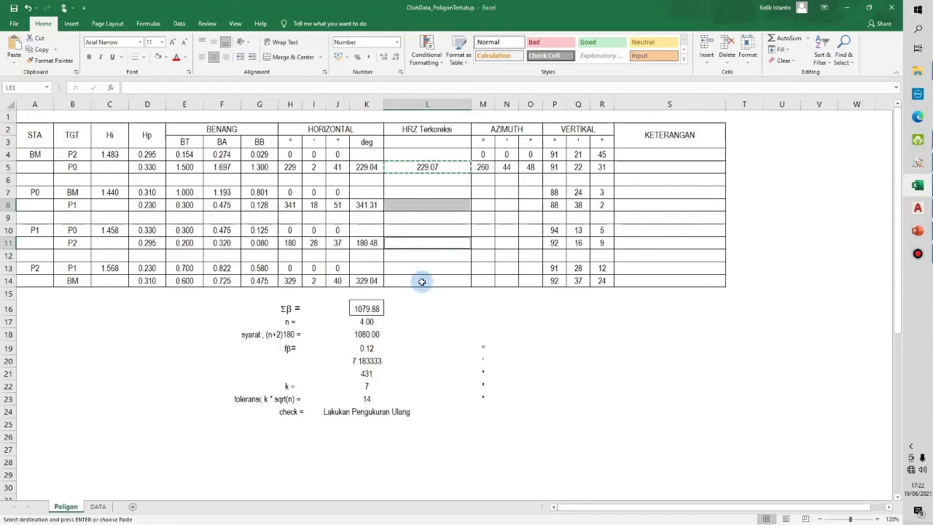
pyautogui.keyDown('ctrl'); pyautogui.click(423, 280); pyautogui.keyUp('ctrl')
pyautogui.press('Return')
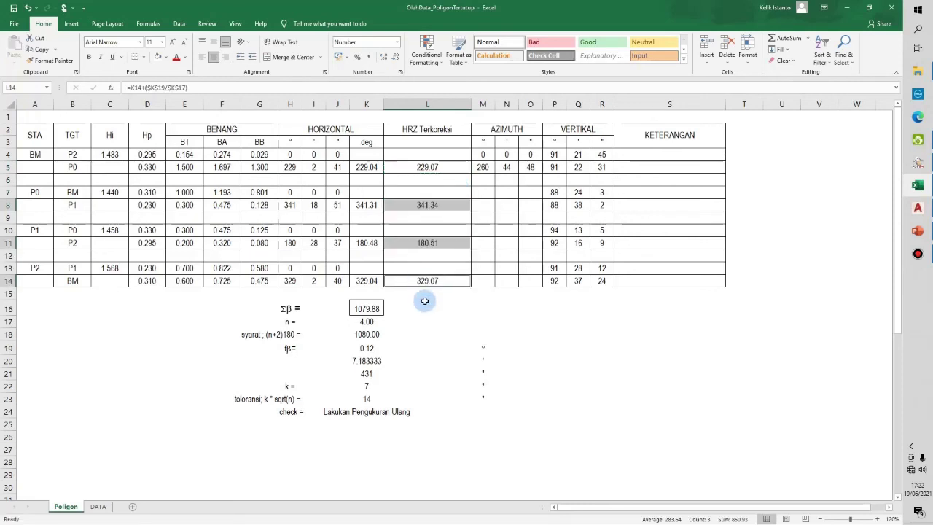
# Copy the Σβ sum formula from K16 into L16 to total the corrected angles.
pyautogui.click(423, 333)
pyautogui.click(416, 311)
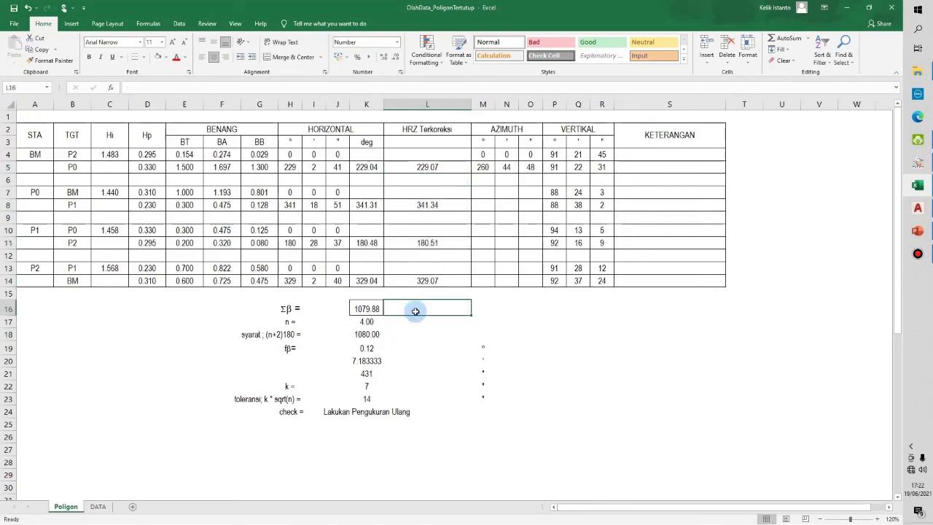
pyautogui.click(379, 308)
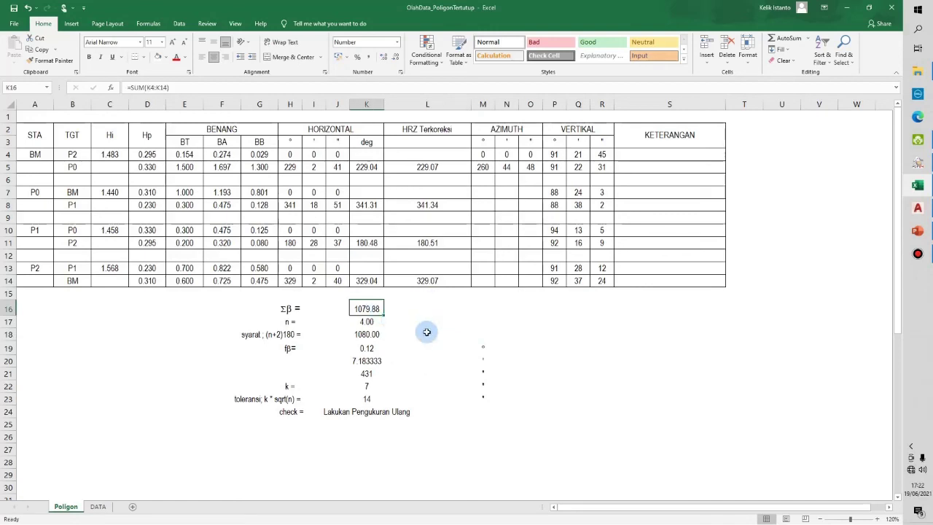
pyautogui.hotkey('ctrl', 'c')
pyautogui.press('Right')
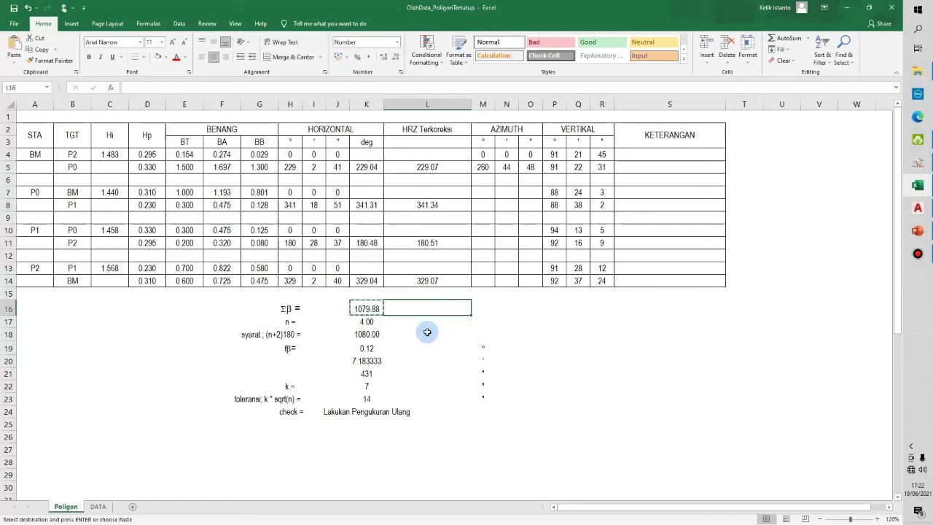
pyautogui.press('Return')
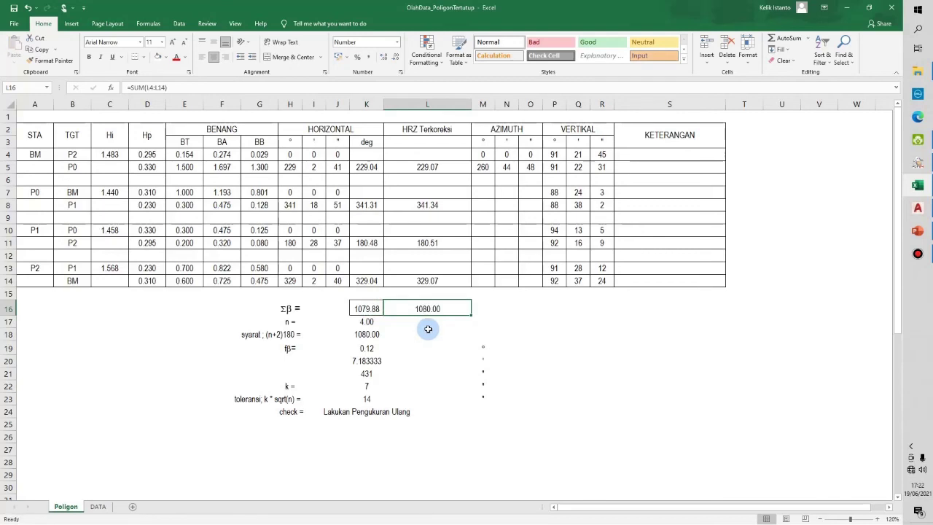
# Compare the corrected angle sum in L16 with the required (n+2)180 value in K18.
pyautogui.click(373, 333)
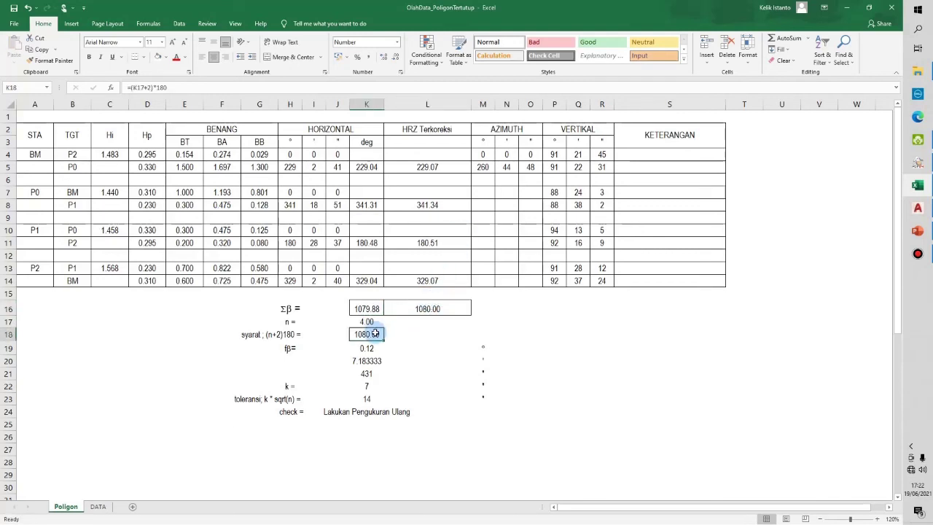
pyautogui.click(413, 309)
pyautogui.click(380, 334)
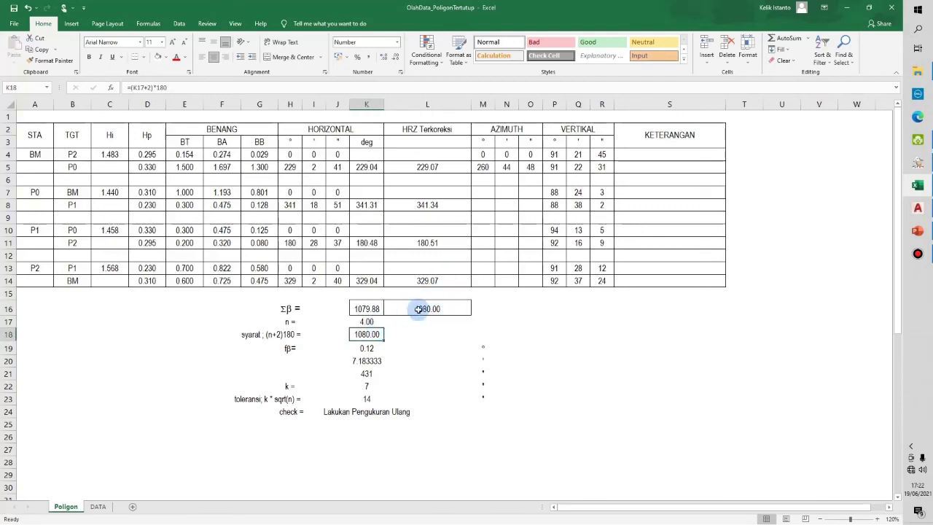
pyautogui.click(421, 309)
pyautogui.click(378, 334)
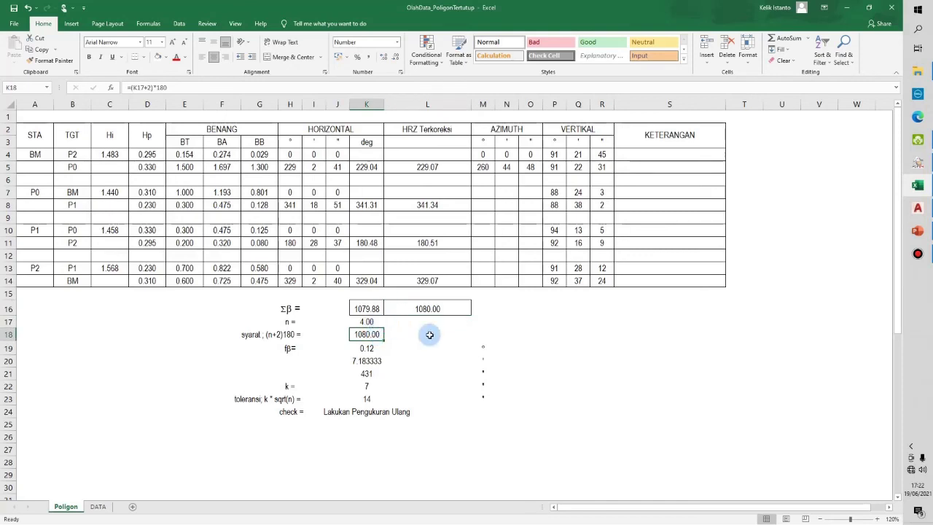
pyautogui.click(427, 328)
pyautogui.click(422, 346)
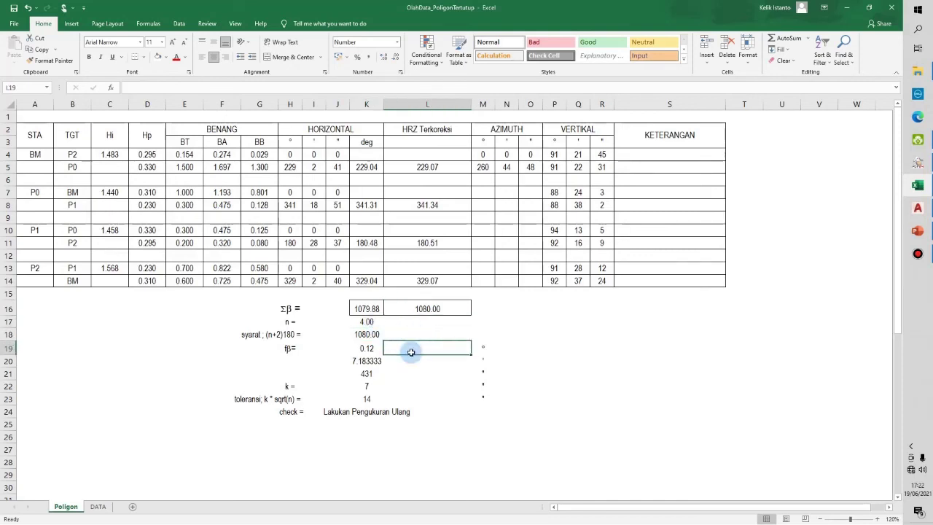
pyautogui.click(369, 320)
# Enter =K18 in L18 and copy the fβ formula from K19 into L19.
pyautogui.click(407, 335)
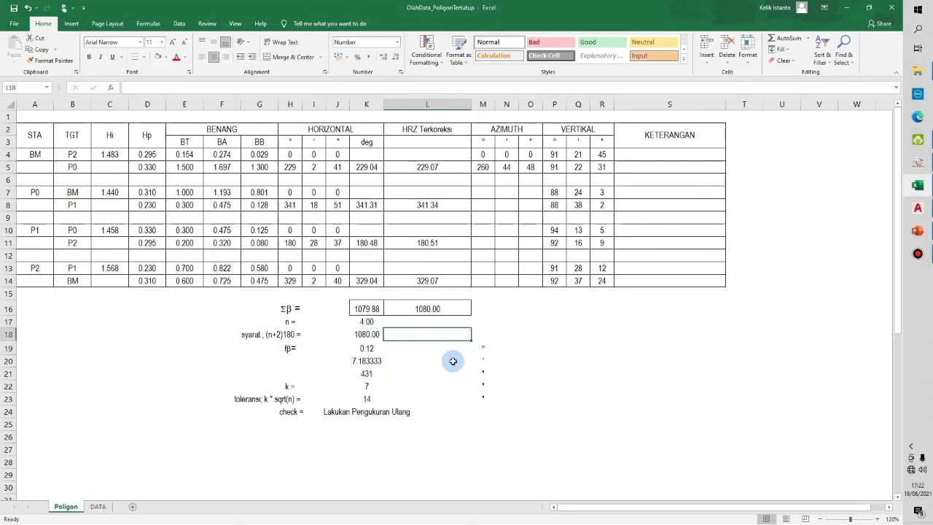
pyautogui.write('=K18')
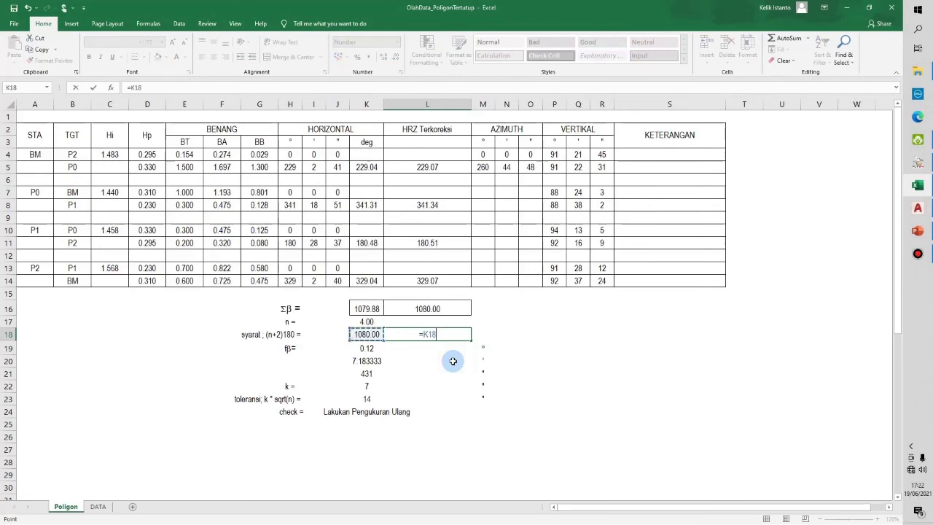
pyautogui.press('Return')
pyautogui.press('Left')
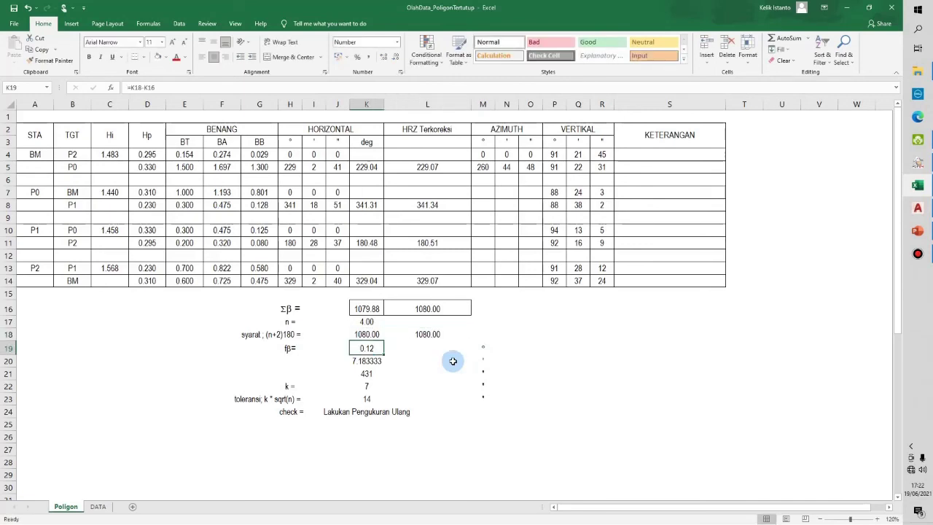
pyautogui.hotkey('ctrl', 'c')
pyautogui.press('Right')
pyautogui.press('Return')
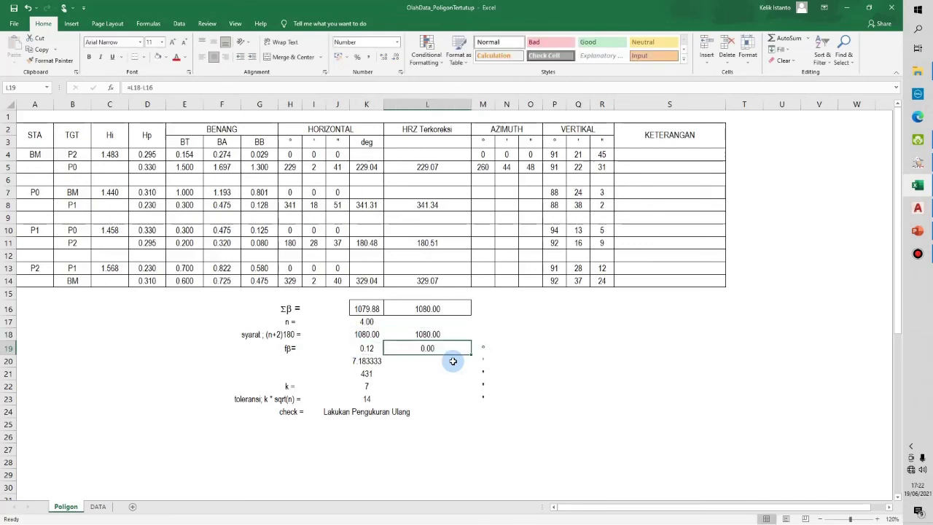
# Copy the L19 formula into L20 and enter =L19*3600 in L21 for the corrected misclosure in arc-seconds.
pyautogui.hotkey('ctrl', 'c')
pyautogui.press('Down')
pyautogui.press('Return')
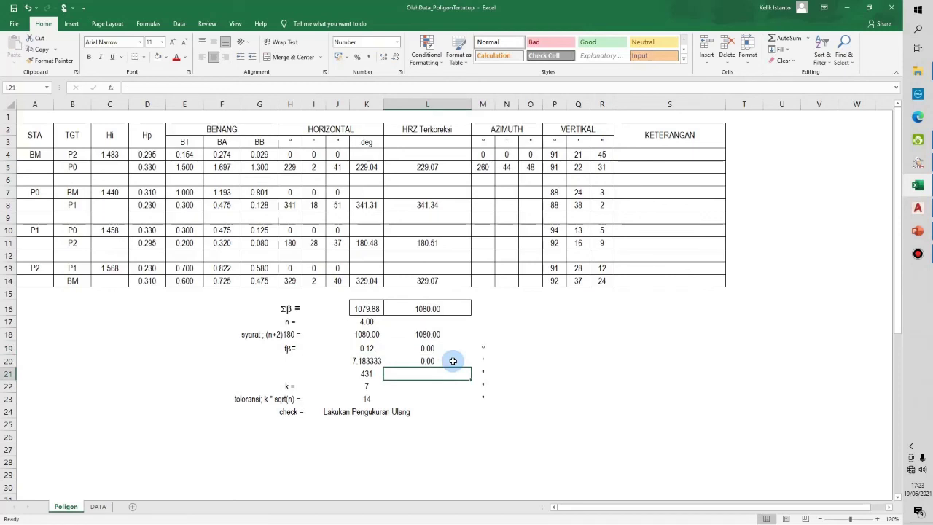
pyautogui.write('=')
pyautogui.press('Up')
pyautogui.press('Up')
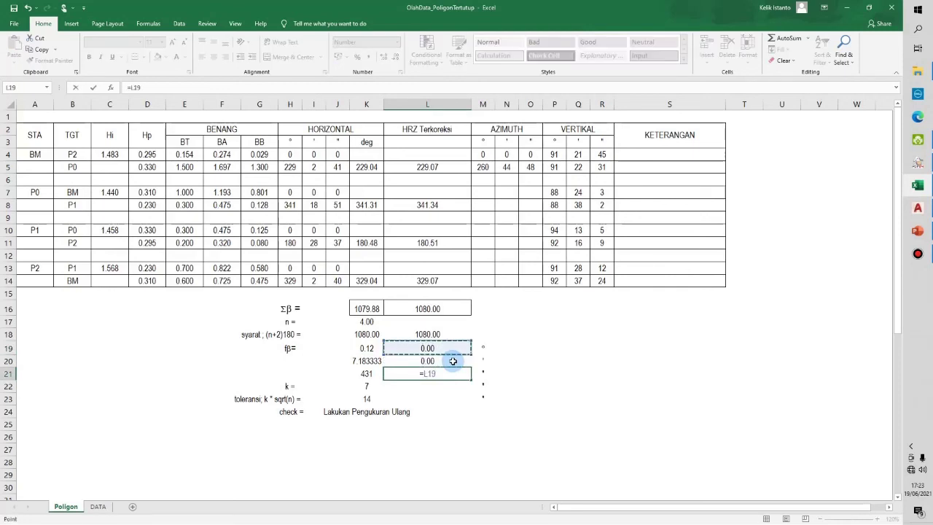
pyautogui.write('*3600')
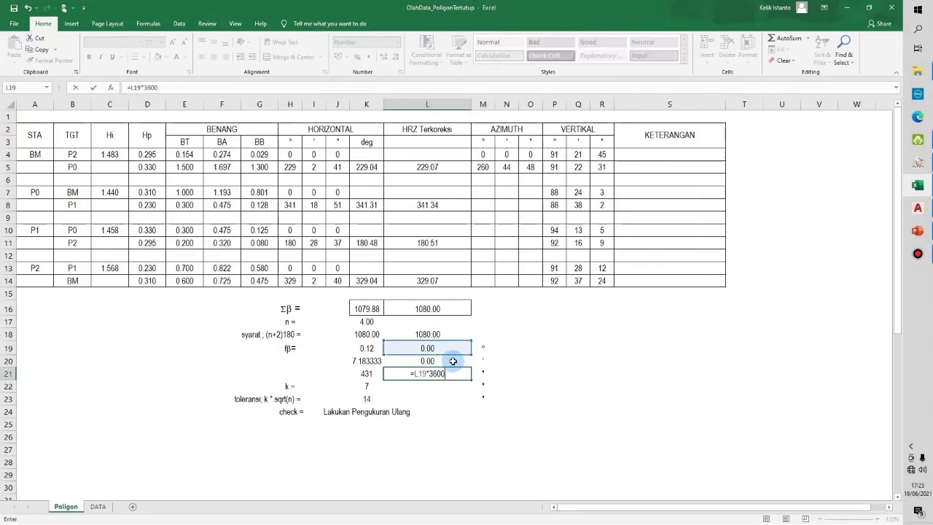
pyautogui.press('Return')
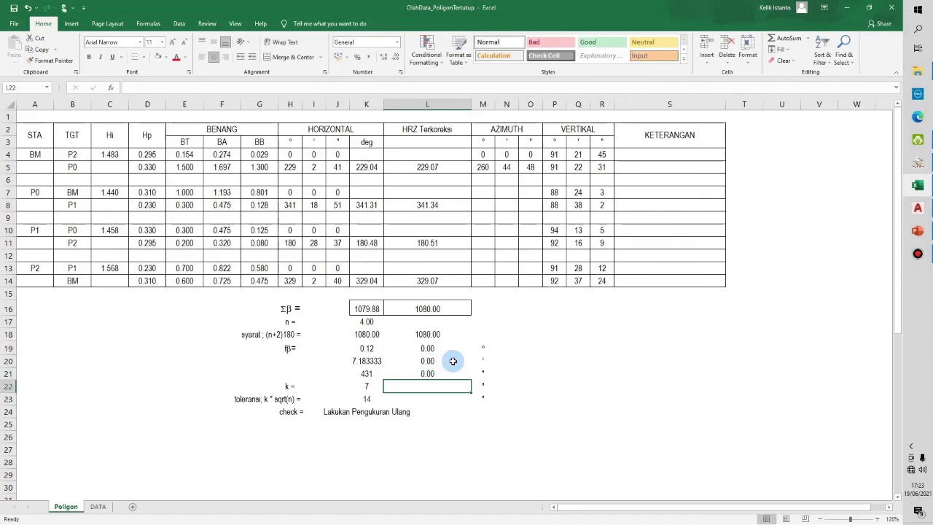
# Review the arc-second misclosure formulas in L21 and K21 and the corrected-angle formula in L14.
pyautogui.press('Up')
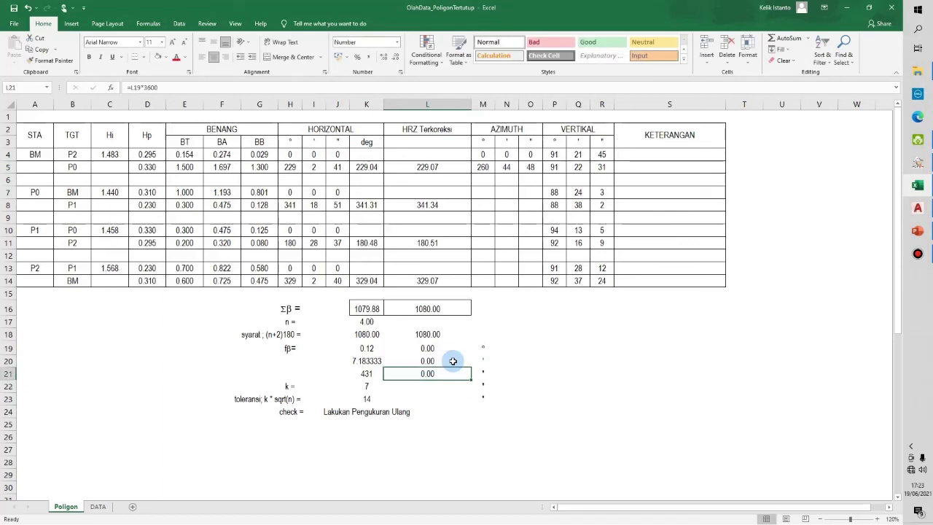
pyautogui.press('Left')
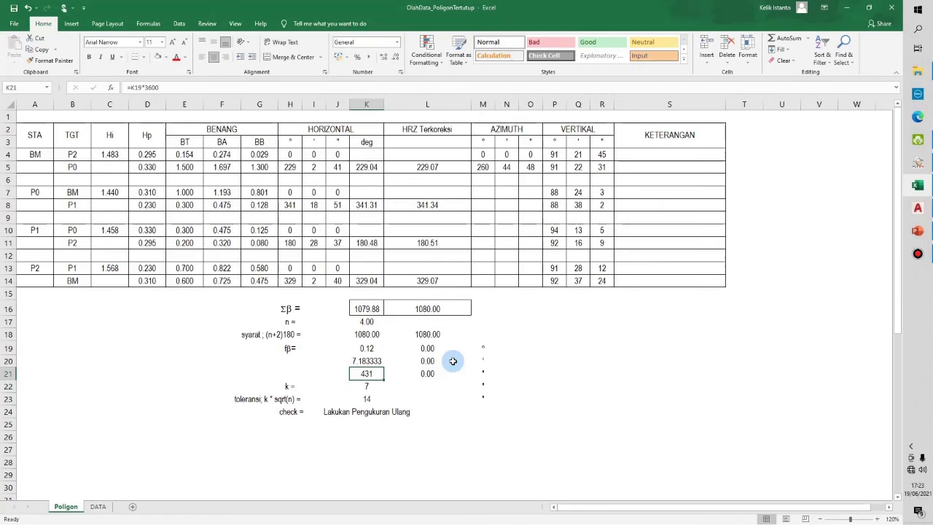
pyautogui.press('F2')
pyautogui.press('Escape')
pyautogui.press('Right')
pyautogui.press('Right')
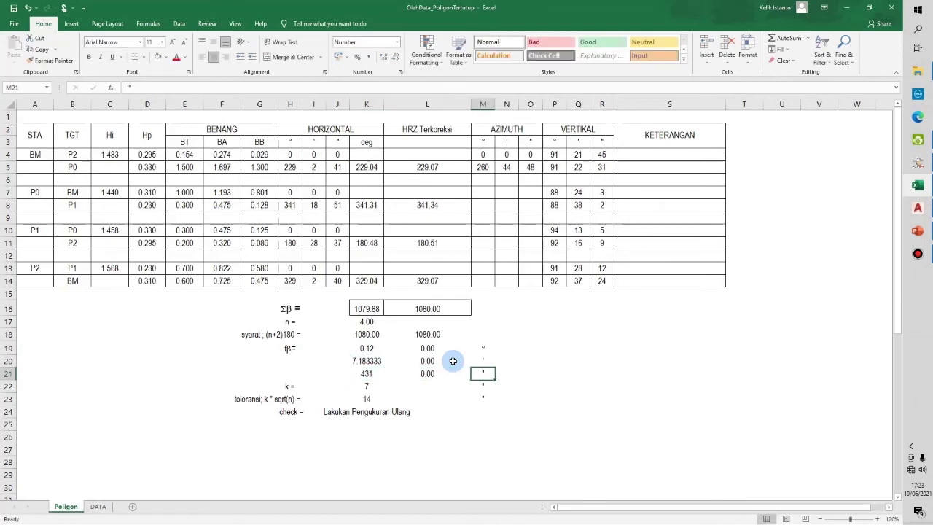
pyautogui.press('Up')
pyautogui.press('Up')
pyautogui.press('Up')
pyautogui.press('Up')
pyautogui.press('Up')
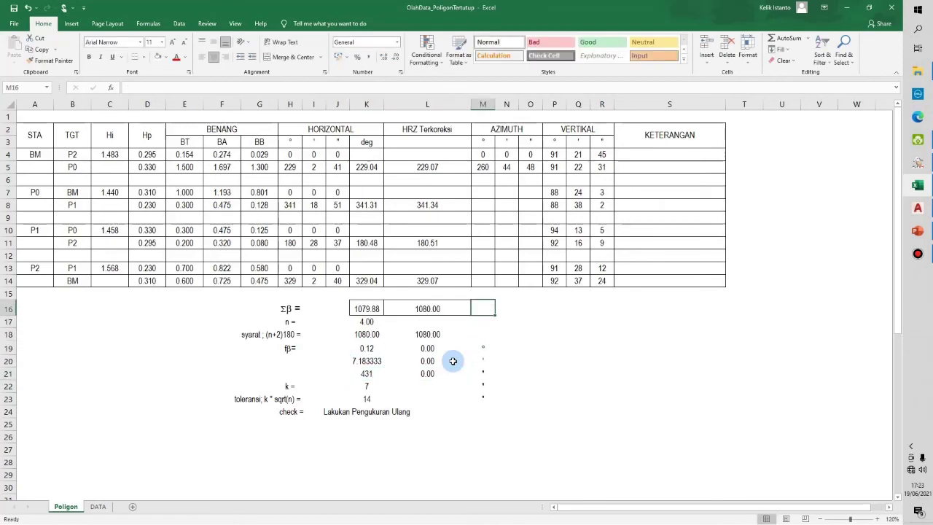
pyautogui.press('Left')
pyautogui.press('Left')
pyautogui.press('Up')
pyautogui.press('Up')
pyautogui.press('Up')
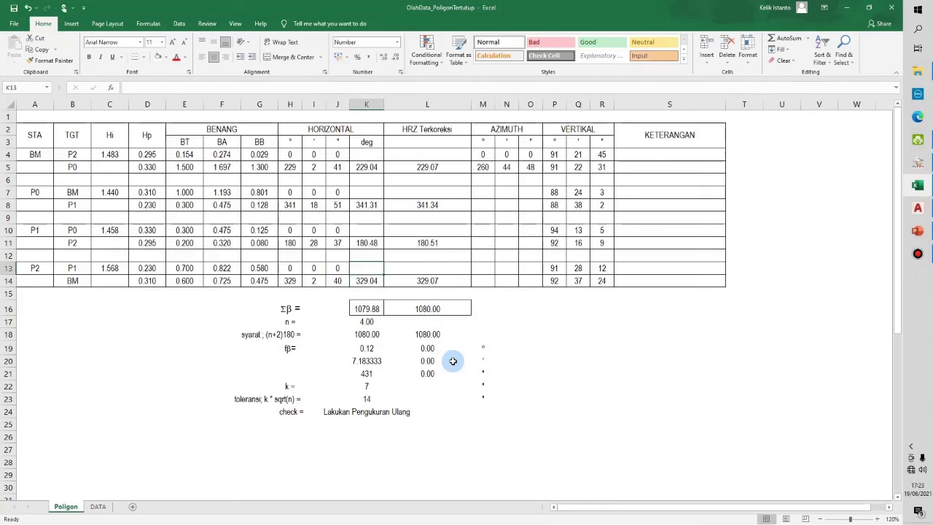
pyautogui.press('Right')
pyautogui.press('Down')
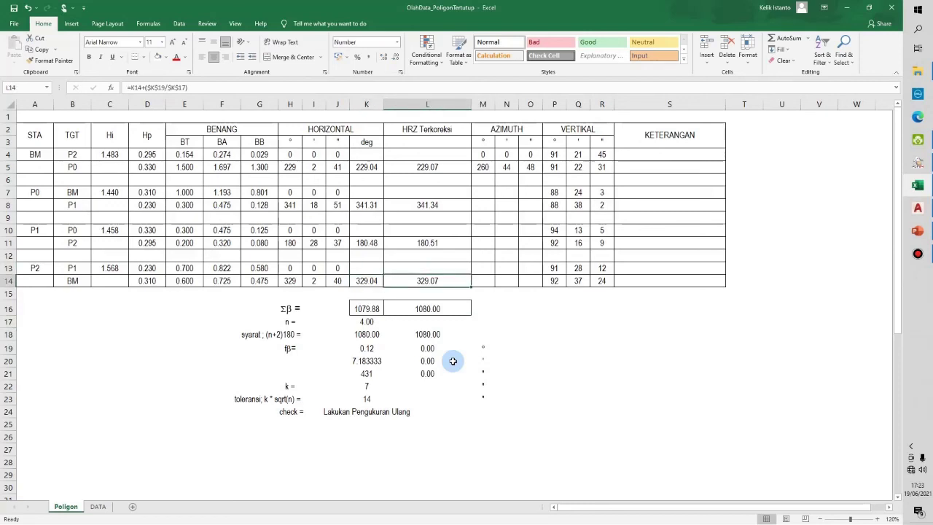
# Fill the four corrected horizontal angles in L5, L8, L11 and L14 with a light blue colour.
pyautogui.click(417, 168)
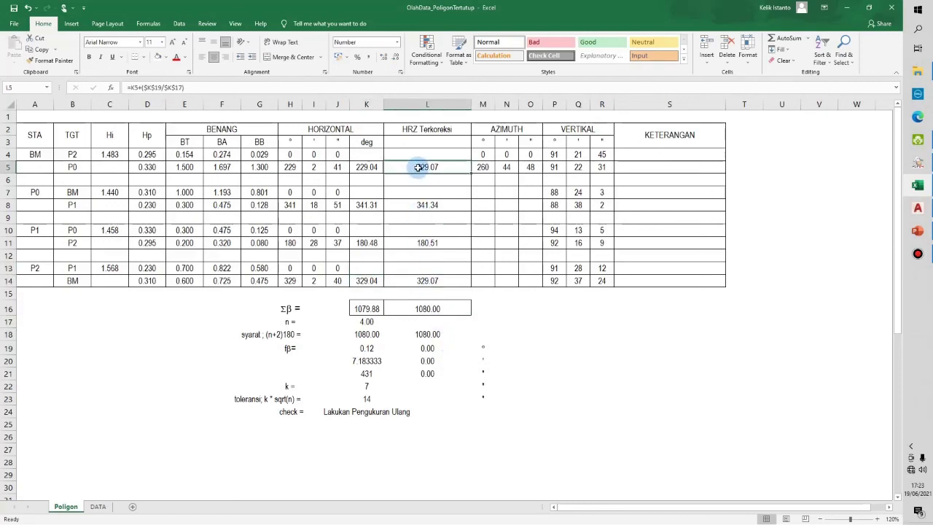
pyautogui.click(427, 129)
pyautogui.moveTo(426, 167); pyautogui.dragTo(426, 281)
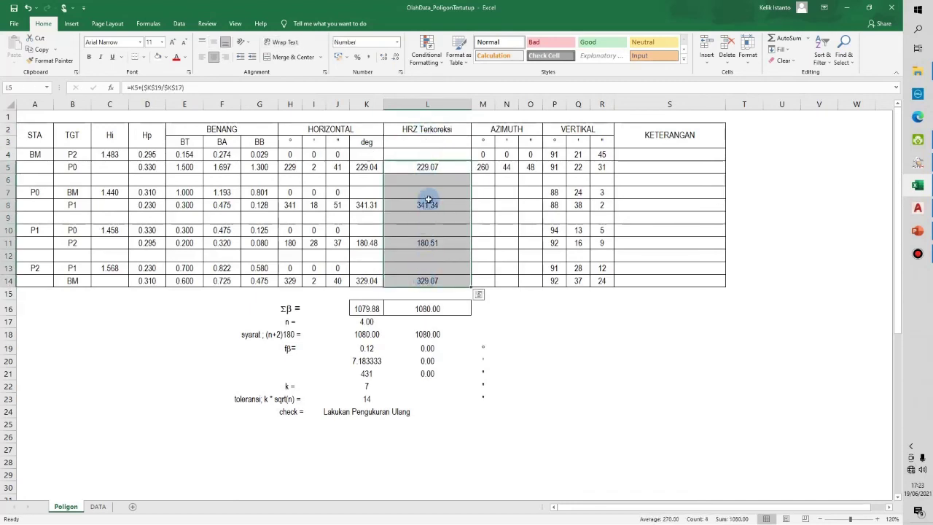
pyautogui.click(423, 140)
pyautogui.click(423, 166)
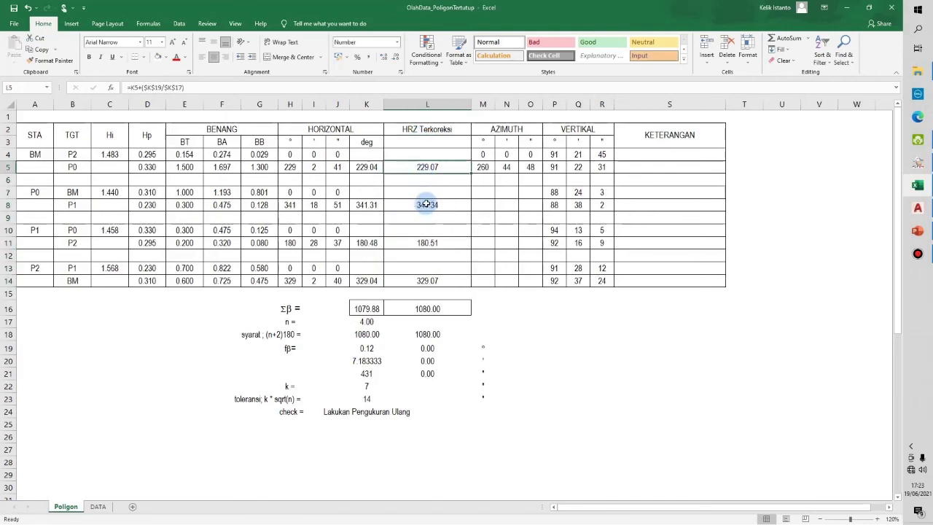
pyautogui.keyDown('ctrl'); pyautogui.click(428, 203); pyautogui.keyUp('ctrl')
pyautogui.keyDown('ctrl'); pyautogui.click(421, 245); pyautogui.keyUp('ctrl')
pyautogui.keyDown('ctrl'); pyautogui.click(423, 279); pyautogui.keyUp('ctrl')
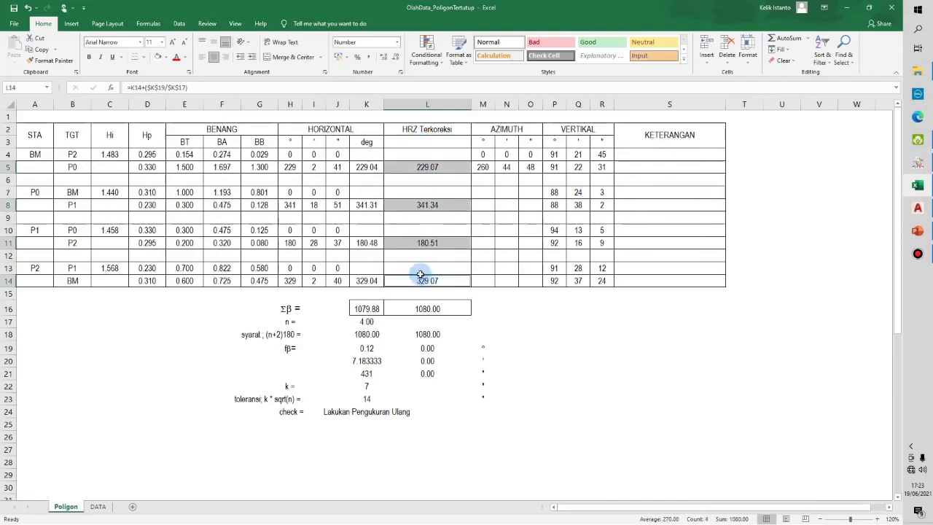
pyautogui.click(167, 58)
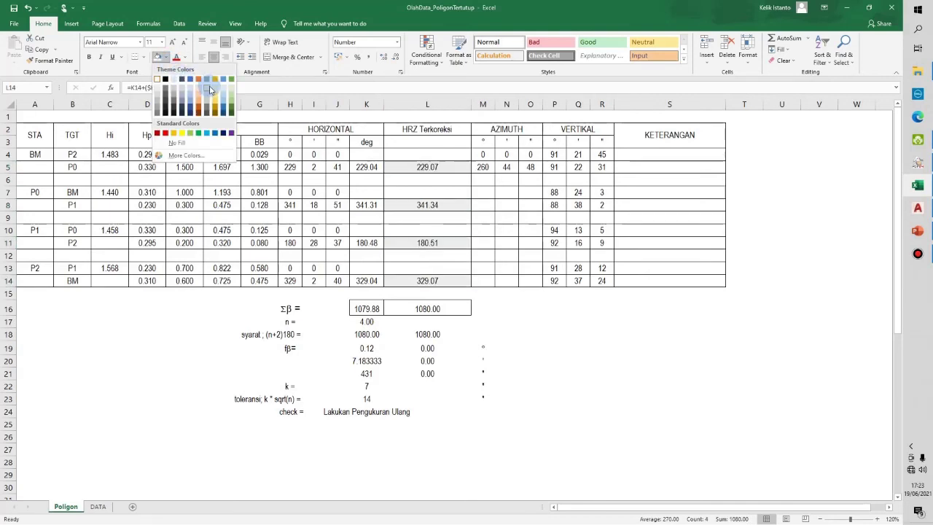
pyautogui.click(228, 95)
# Review the corrected angles in L5, L8, L11 and L14 alongside the original horizontal readings in H3:K14.
pyautogui.click(412, 170)
pyautogui.click(423, 204)
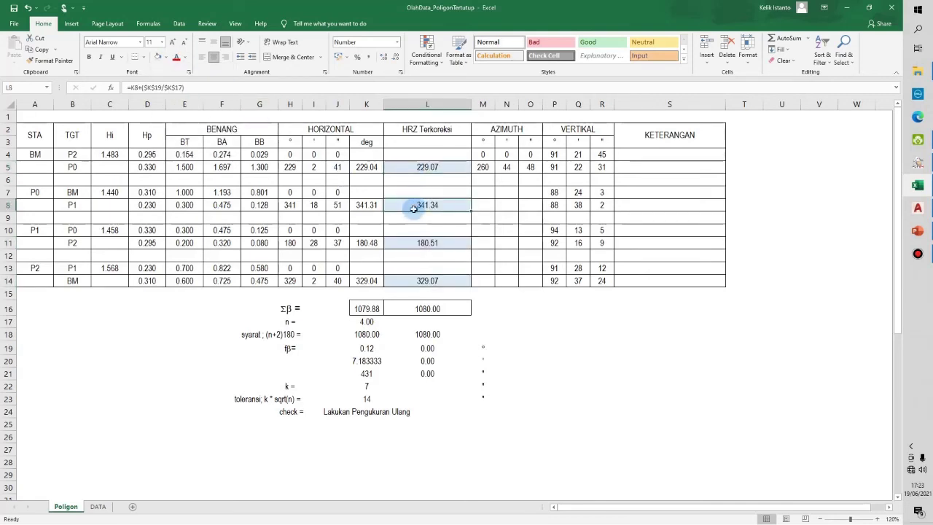
pyautogui.click(423, 245)
pyautogui.click(417, 279)
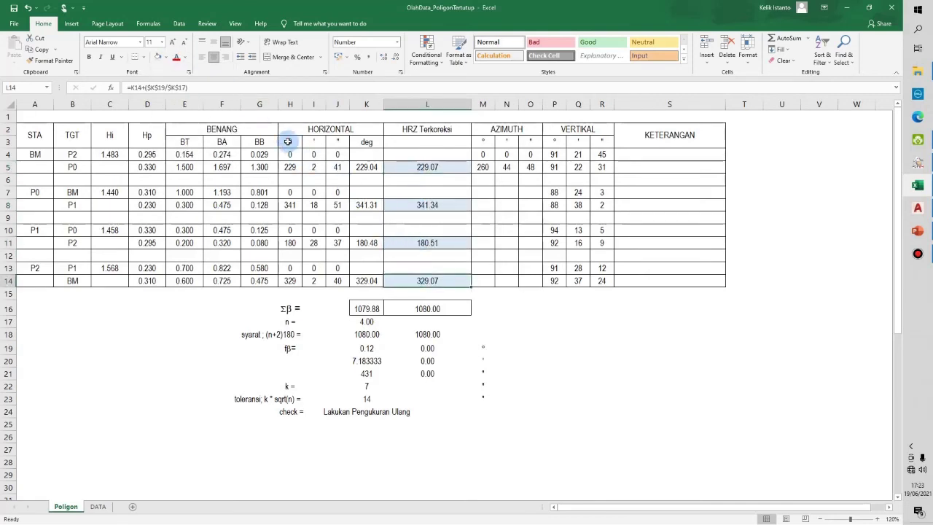
pyautogui.moveTo(291, 142); pyautogui.dragTo(362, 281)
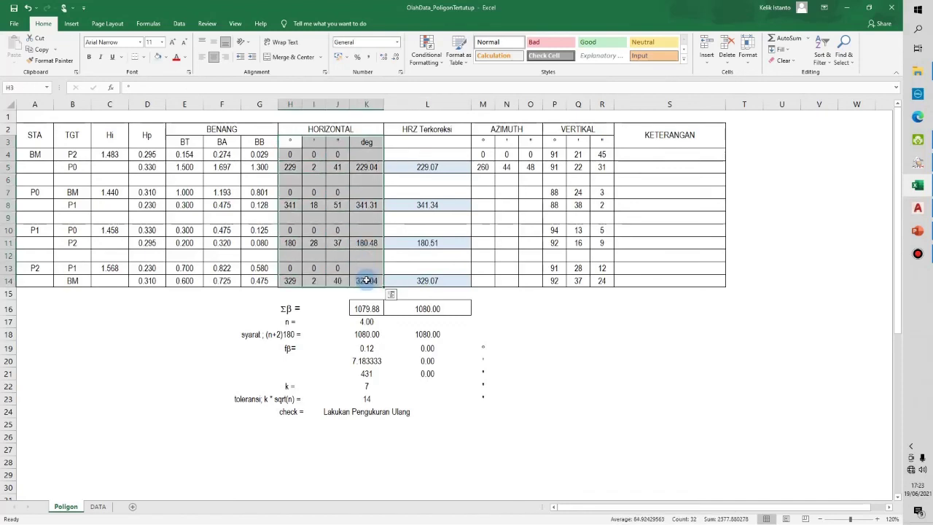
pyautogui.click(522, 312)
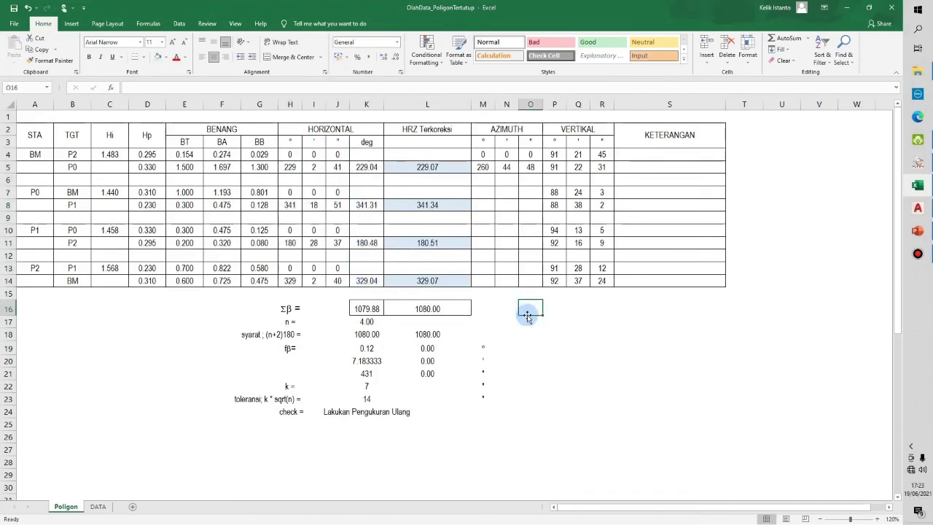